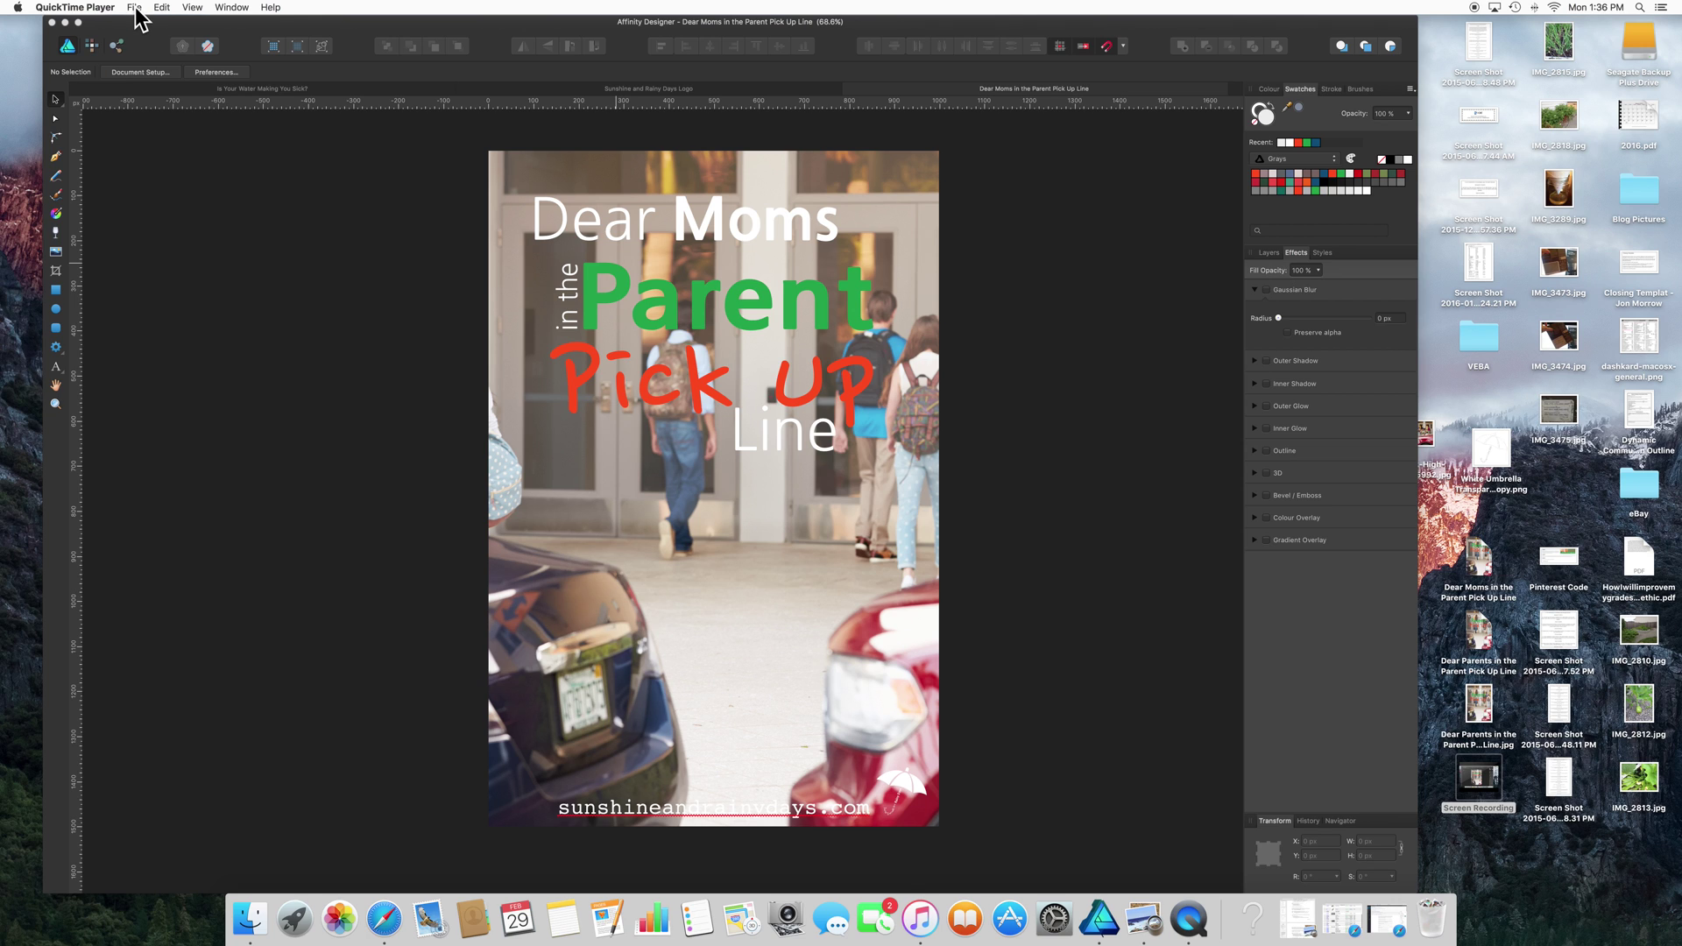
# Create a new document with a page width of 1200 px and a page height of 627 px
pyautogui.click(608, 525)
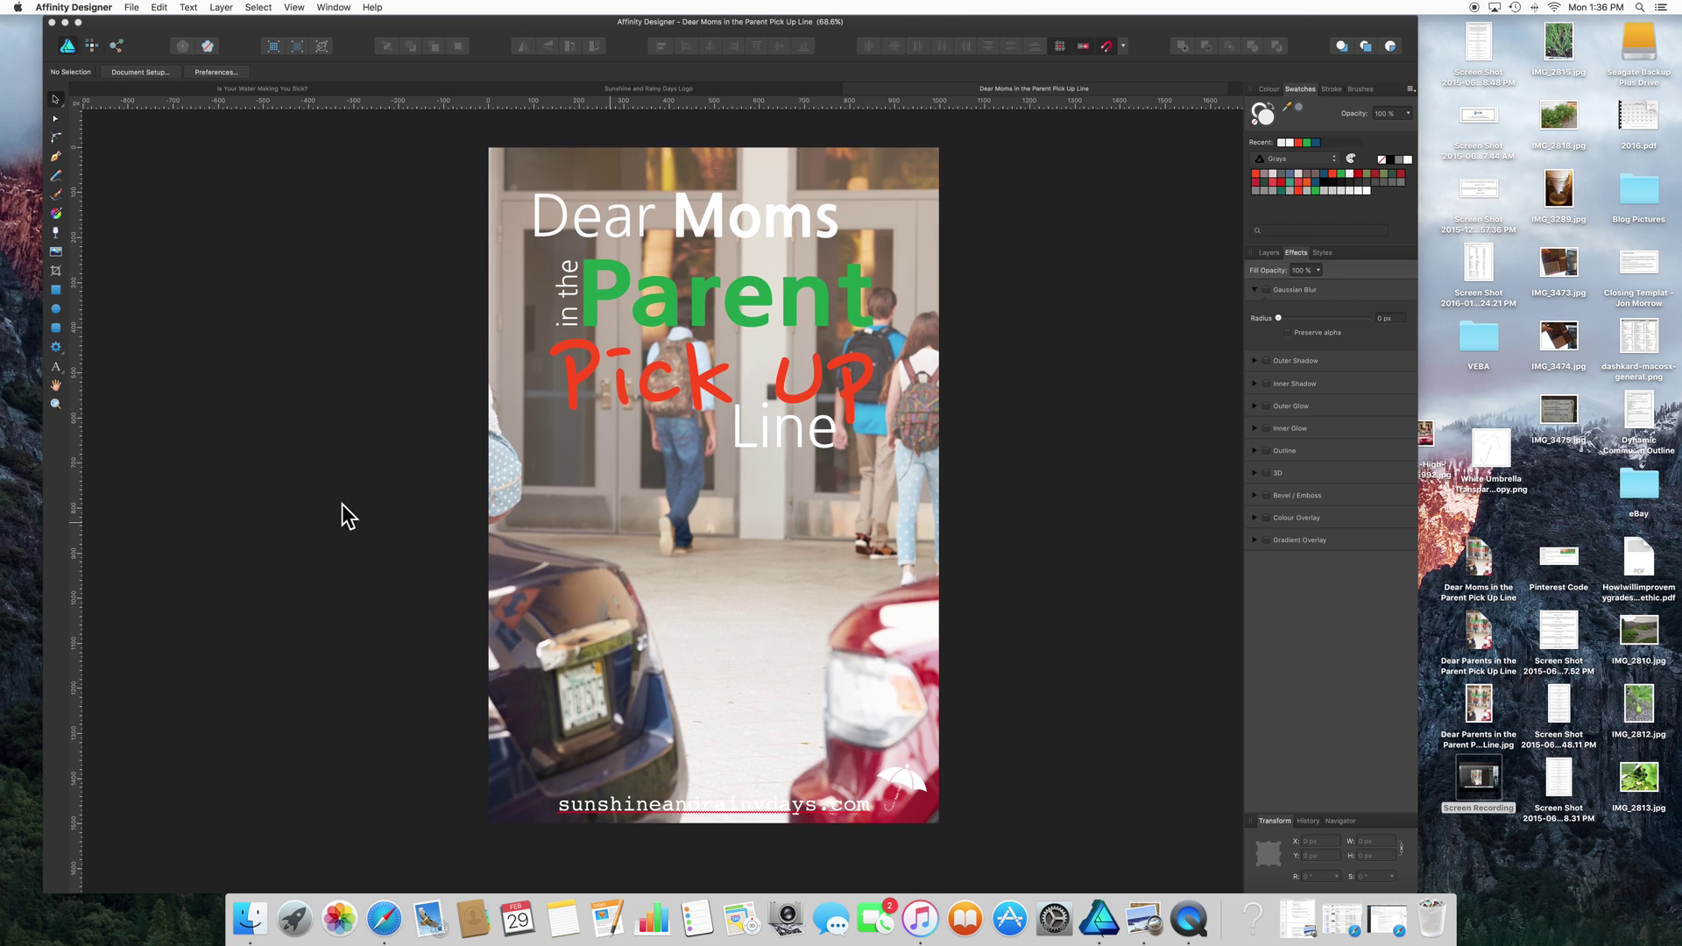
pyautogui.click(132, 7)
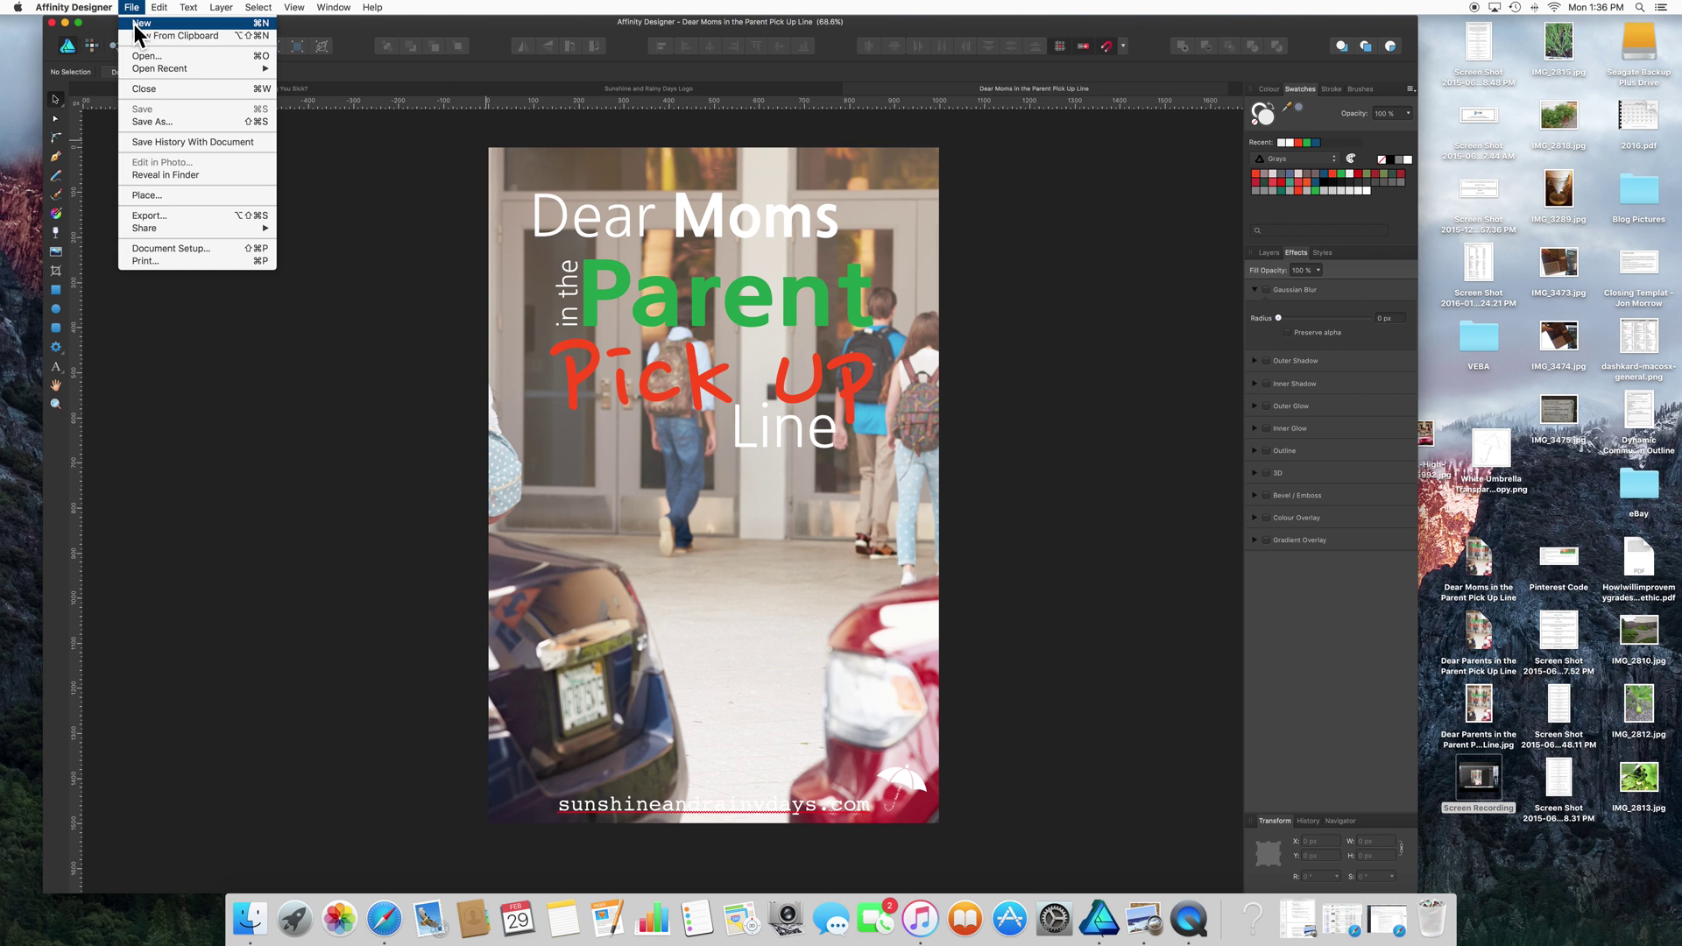
pyautogui.click(142, 23)
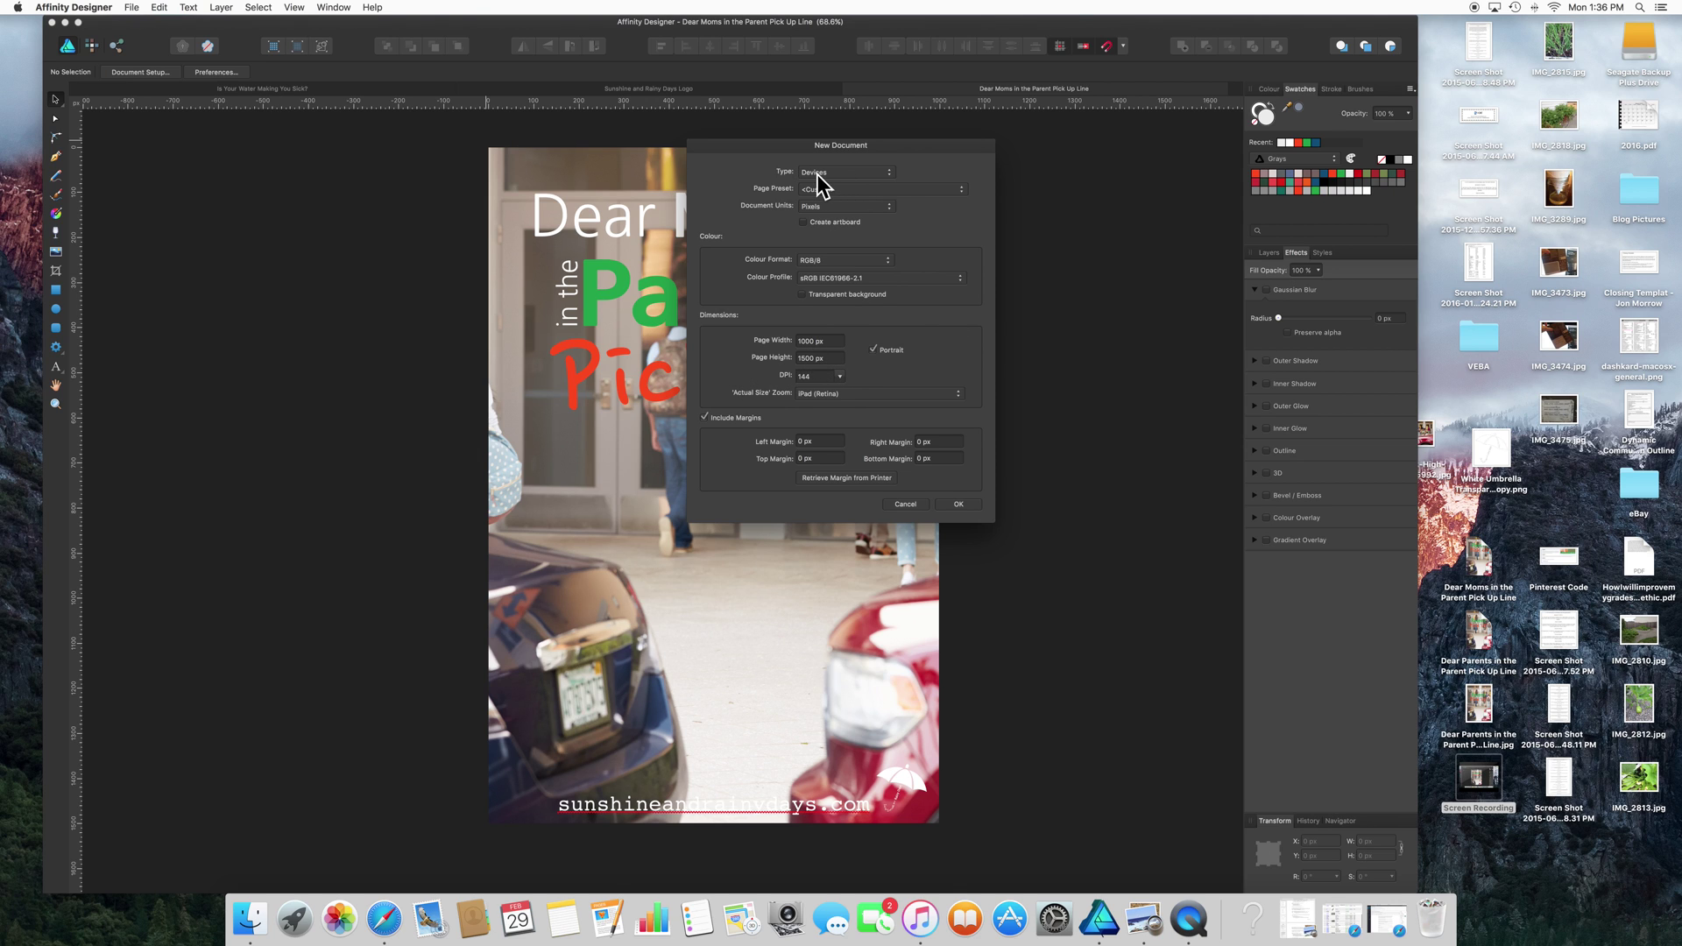
pyautogui.click(810, 341)
pyautogui.write('1200')
pyautogui.press('Tab')
pyautogui.write('627')
pyautogui.click(969, 502)
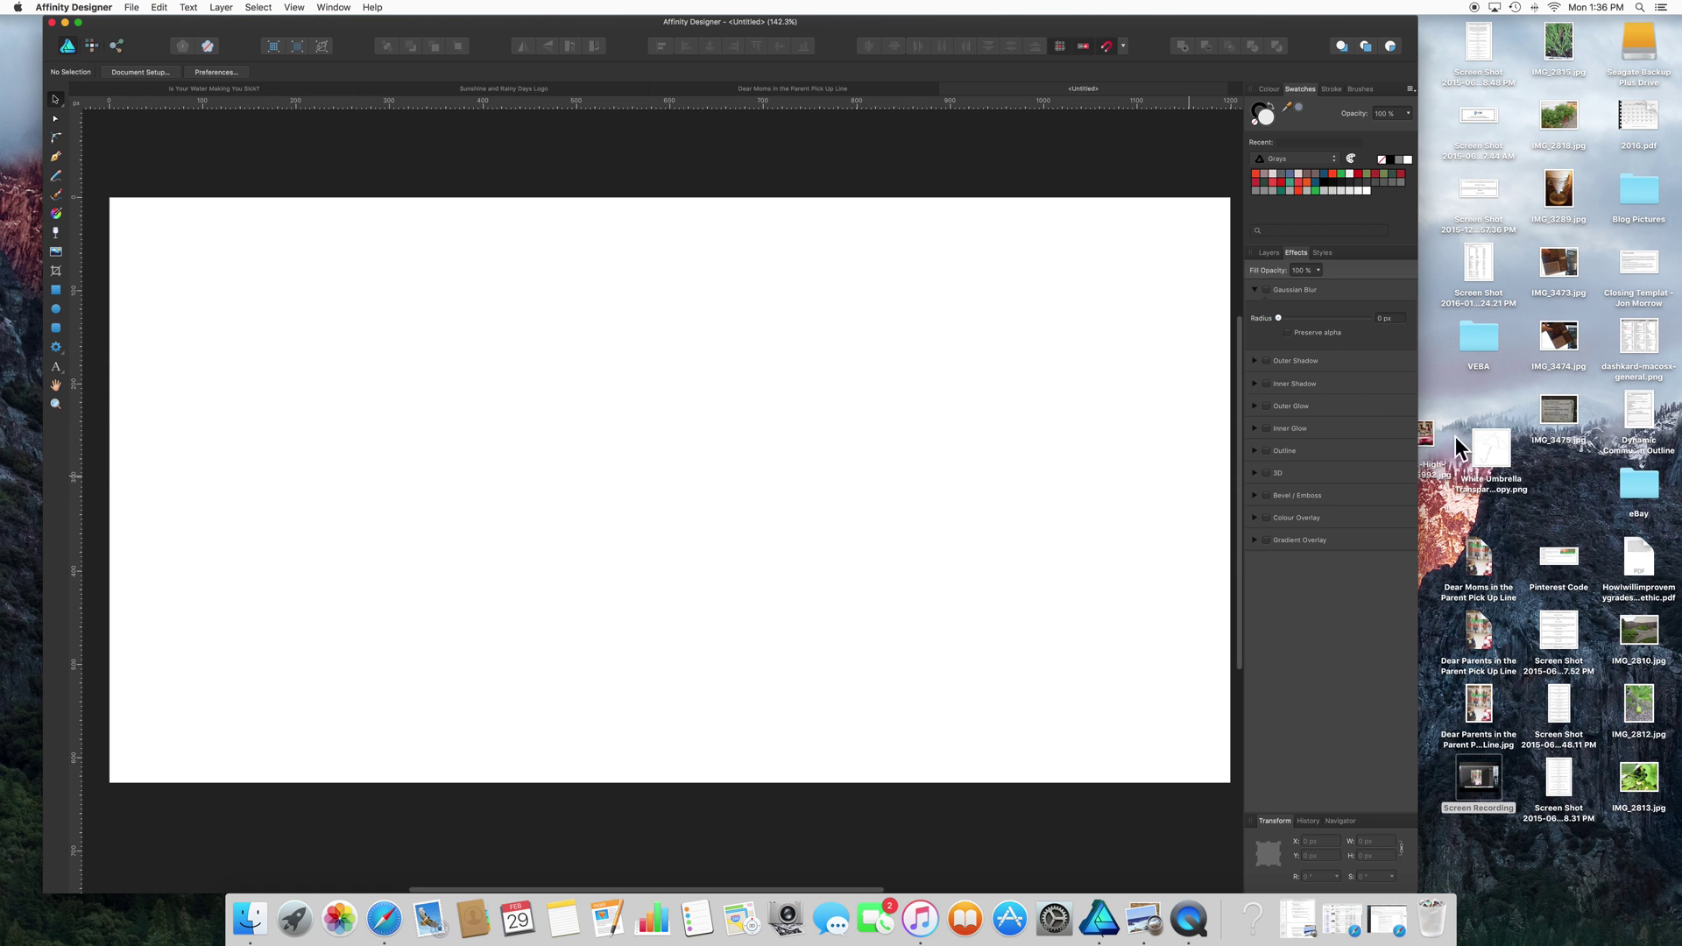
# Place the bigstock high school photo from the desktop onto the blank page
pyautogui.moveTo(1426, 434); pyautogui.dragTo(1476, 423)
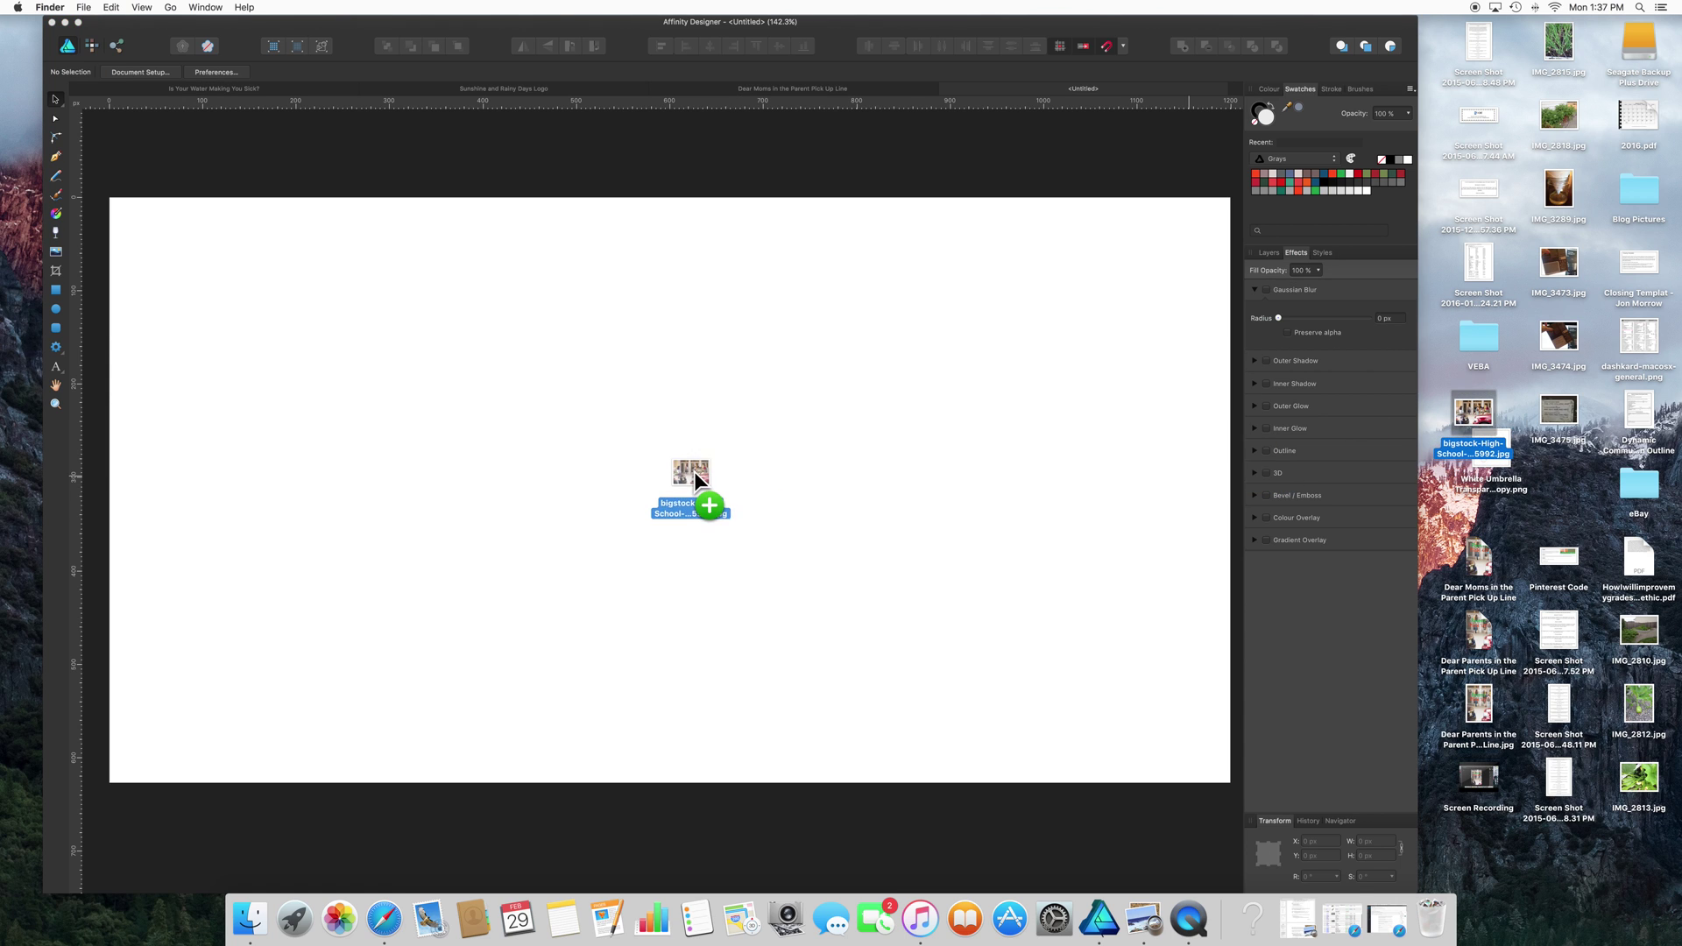
pyautogui.moveTo(681, 470); pyautogui.dragTo(680, 470)
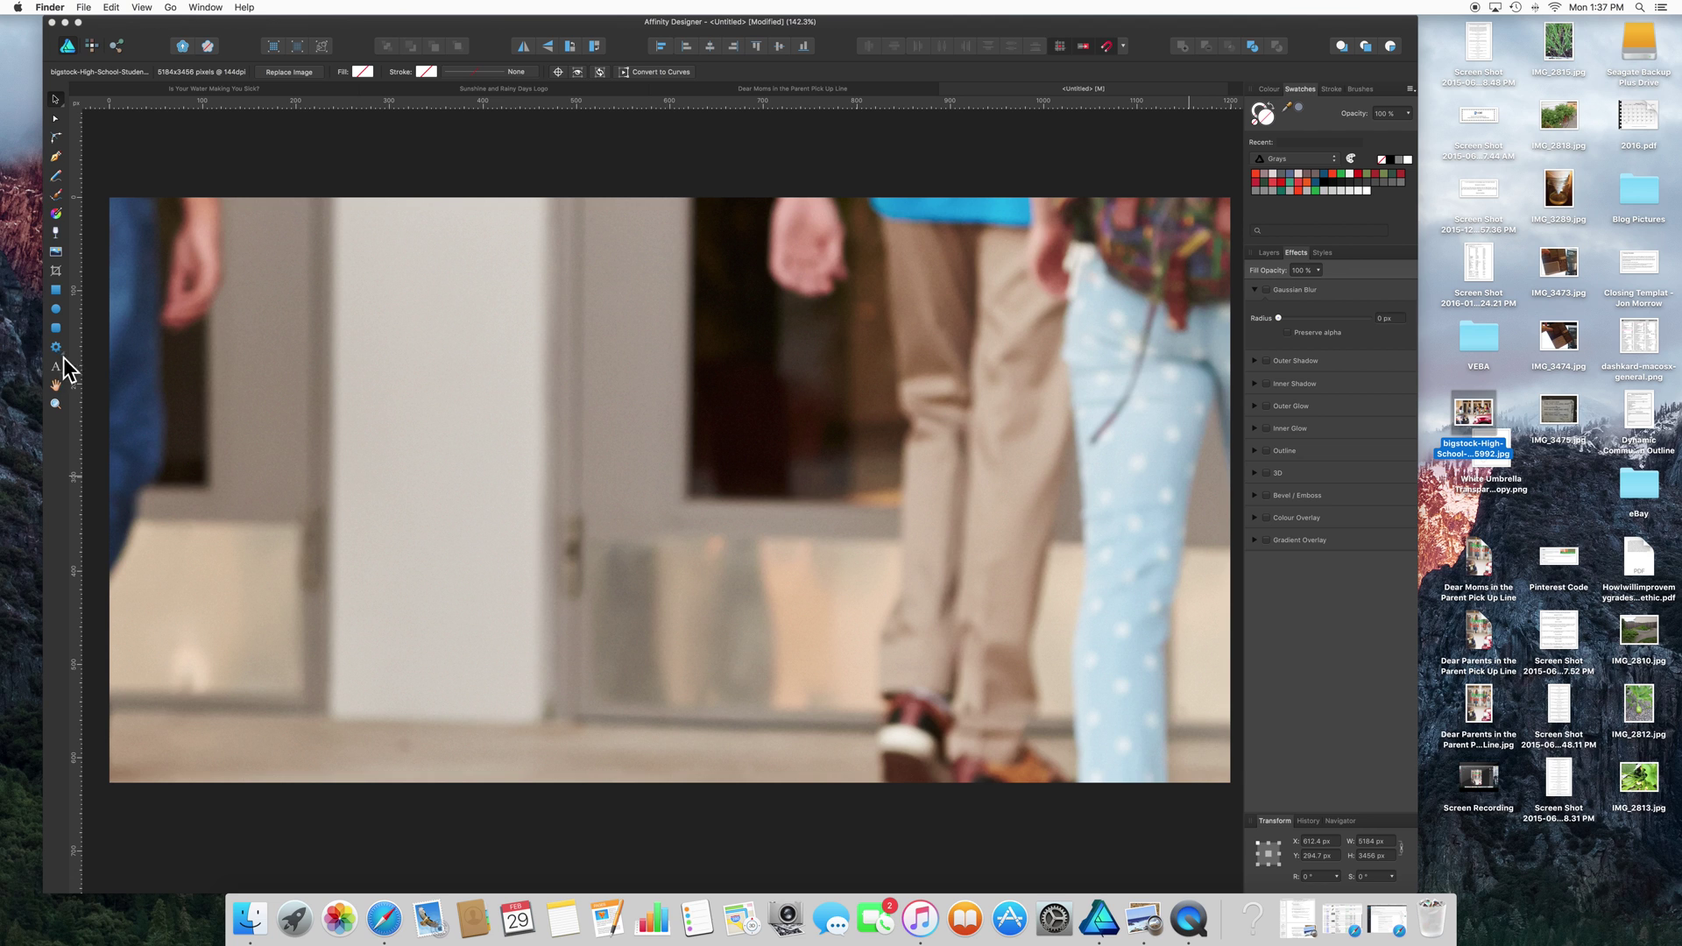
pyautogui.click(55, 252)
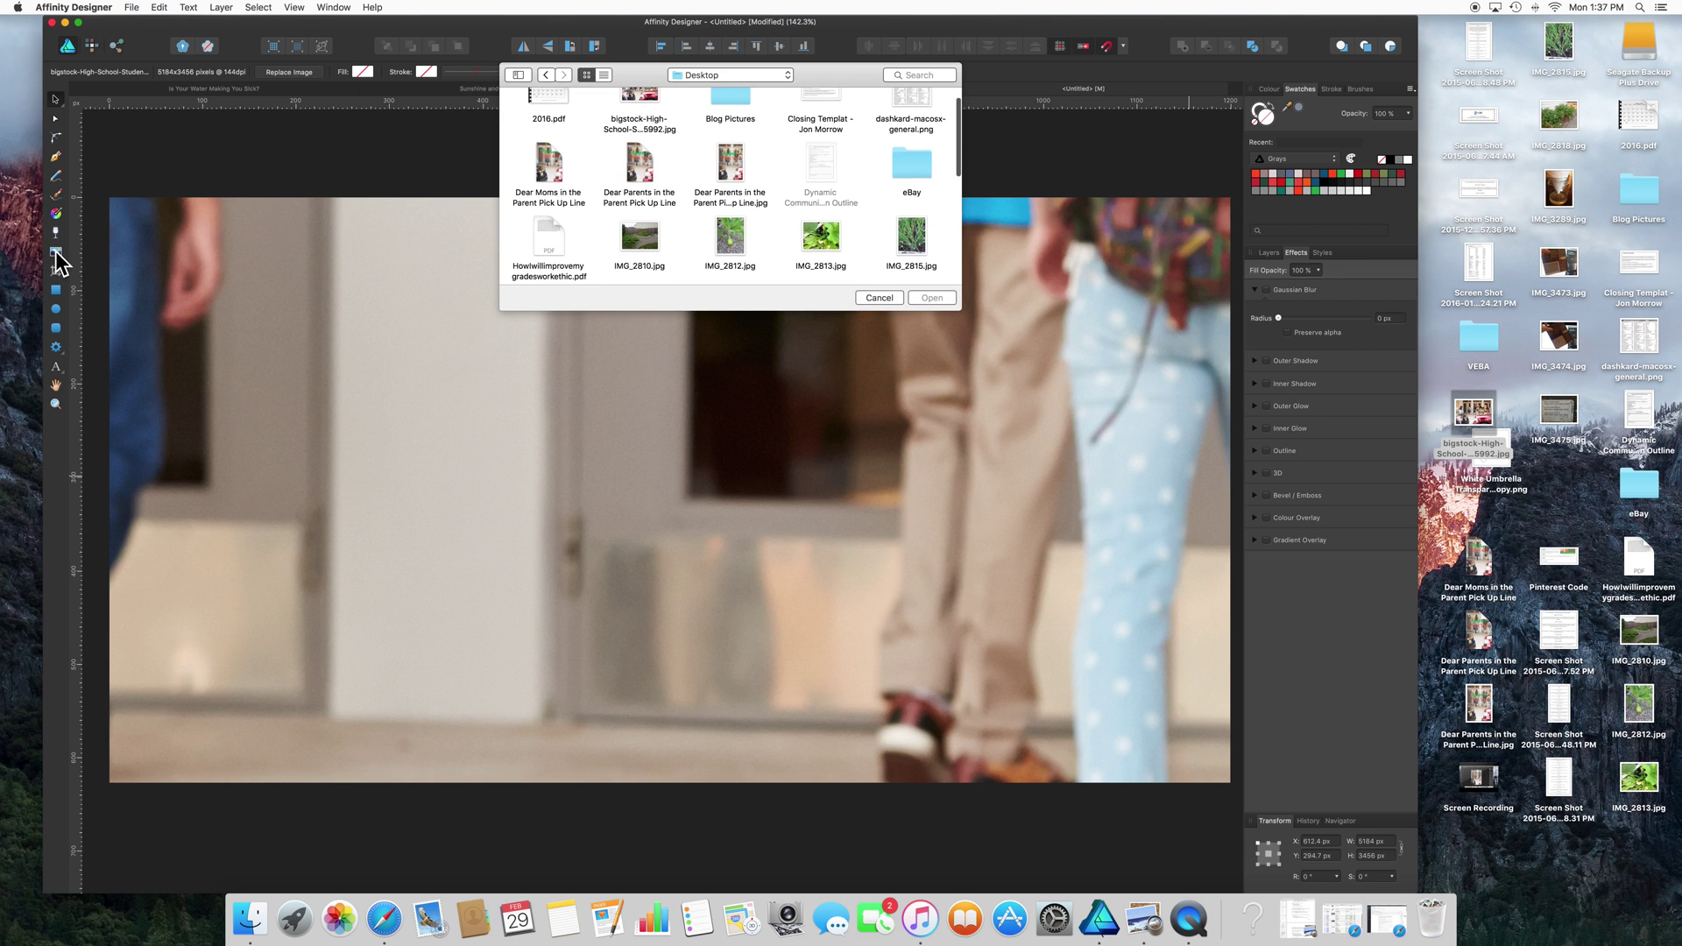
pyautogui.click(877, 294)
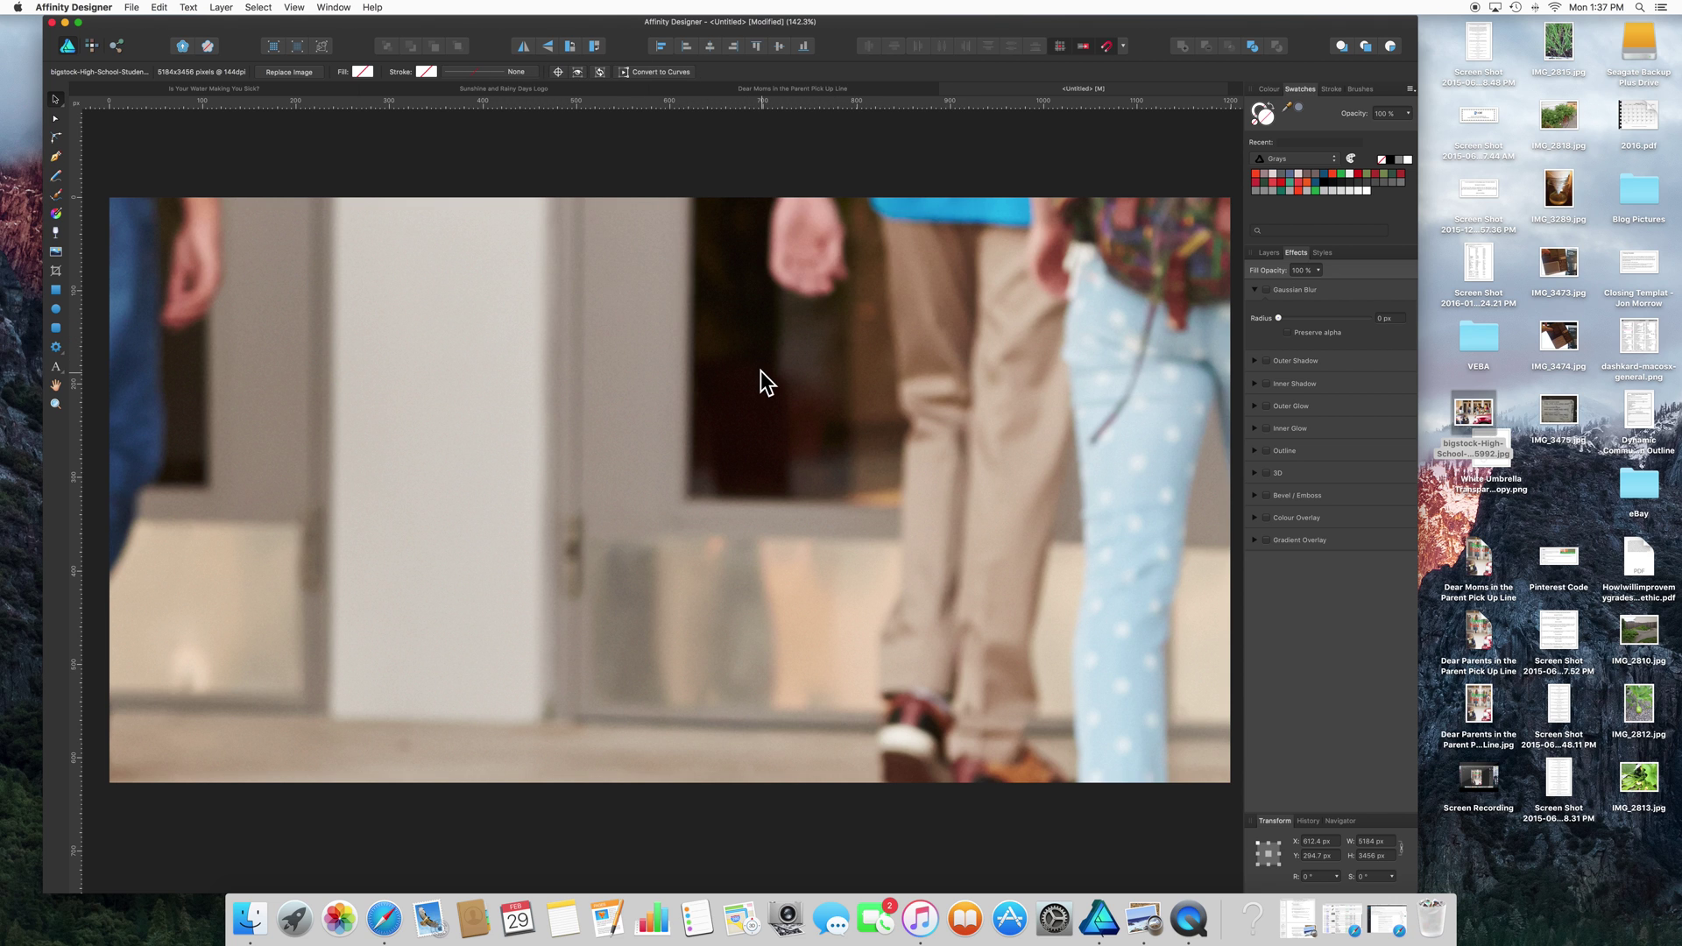
# Scale the placed photo down proportionally to about 2767 by 1845 px
pyautogui.scroll(-10, 760, 370)
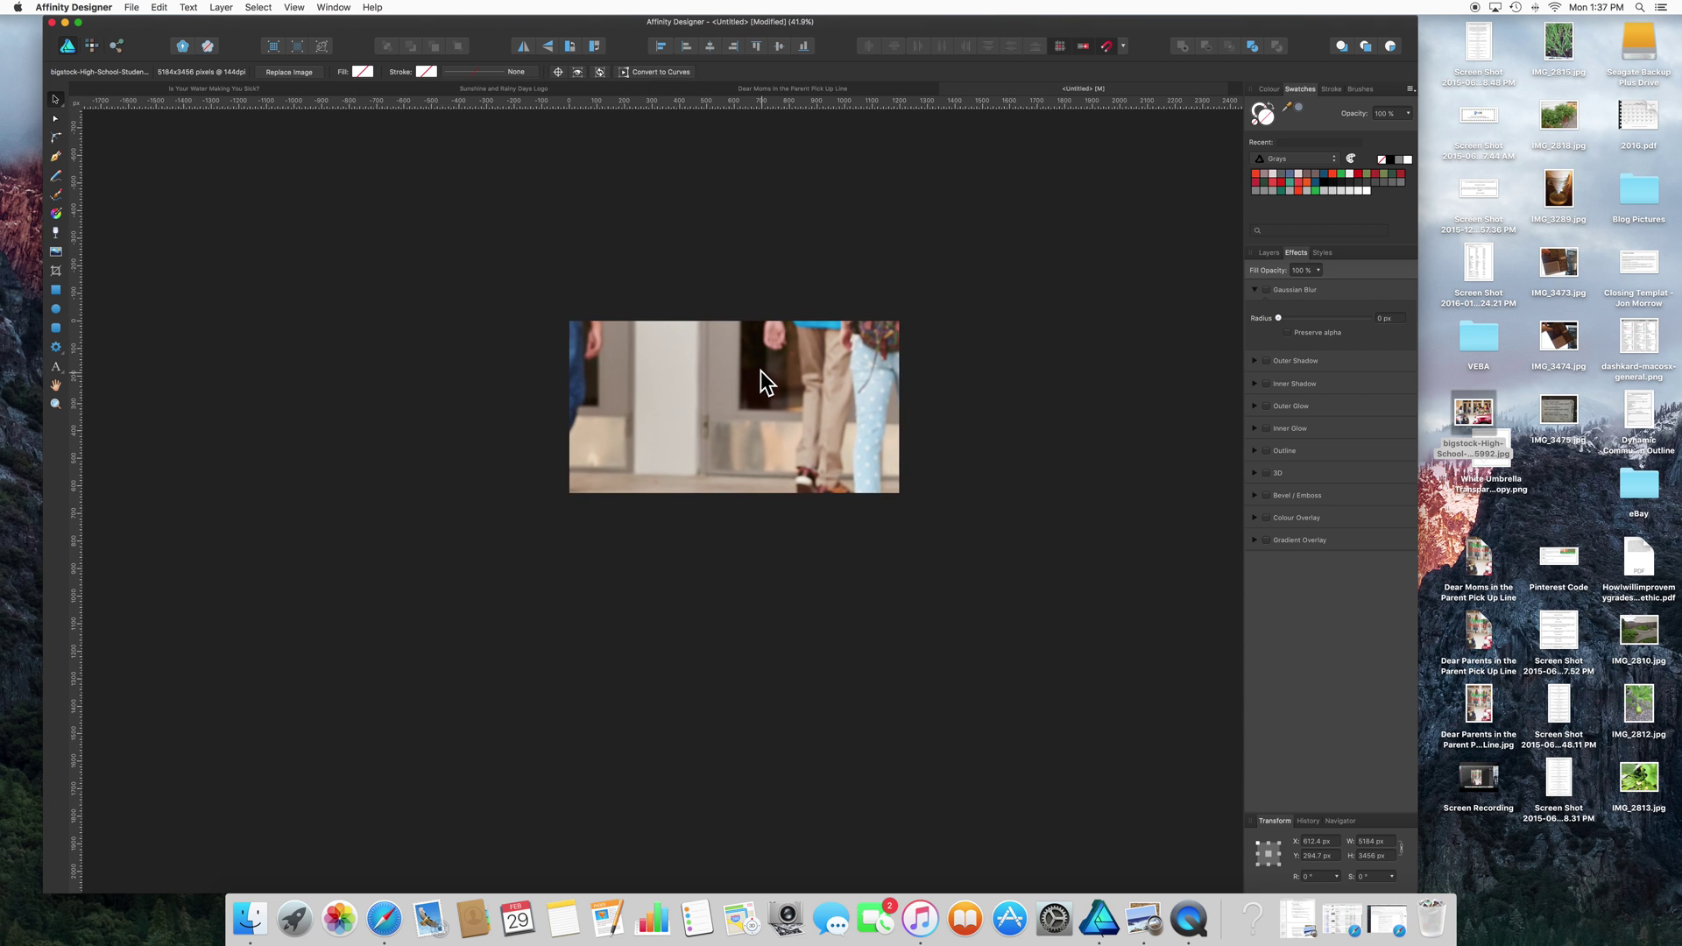
pyautogui.hscroll(5, 965, 570)
pyautogui.scroll(-4, 965, 569)
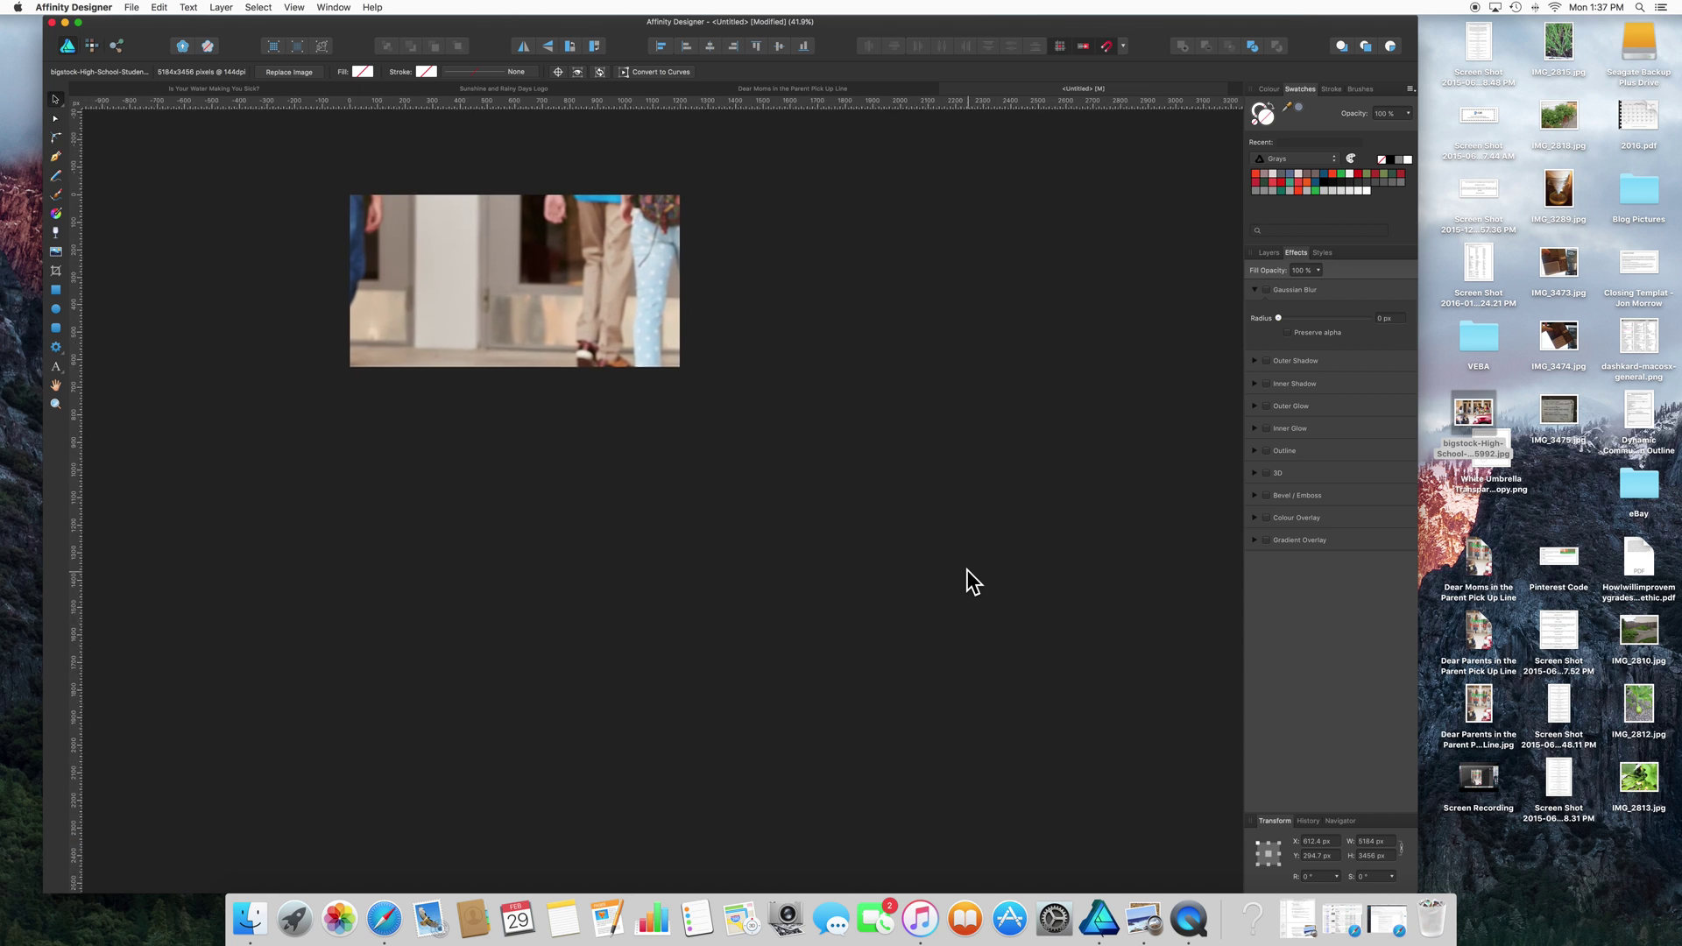
pyautogui.hscroll(3, 965, 569)
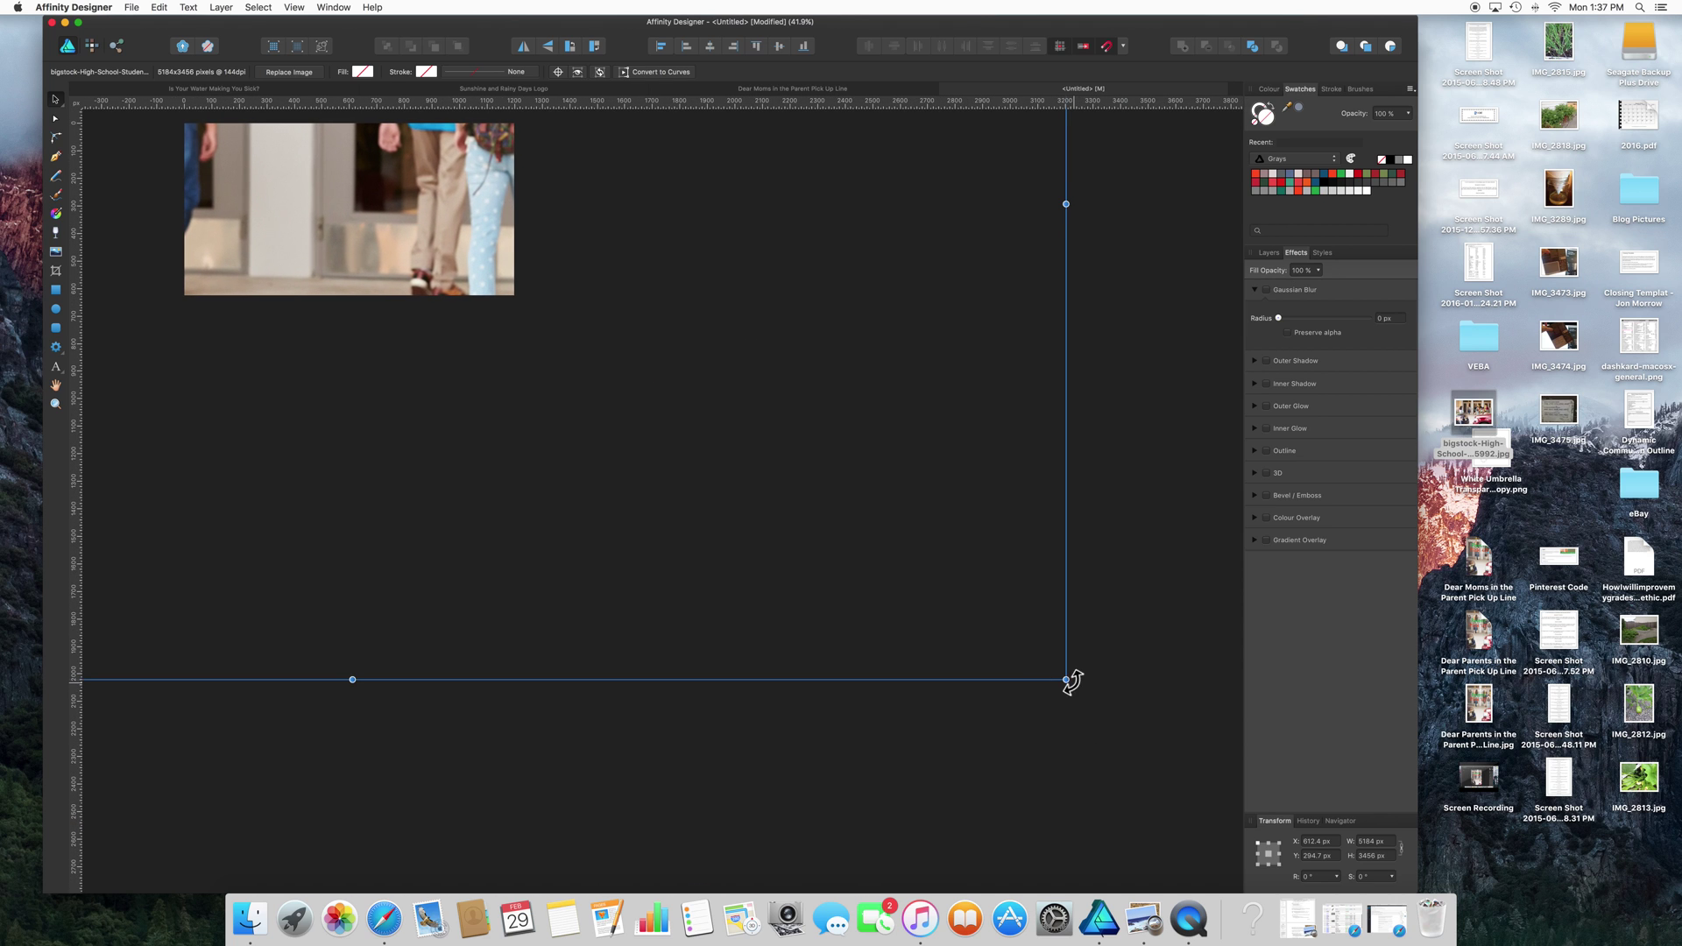
pyautogui.moveTo(1066, 680); pyautogui.dragTo(1041, 797)
# Shrink the photo further to about 1560 by 1040 px and position it so both cars and the students fill the page
pyautogui.scroll(5, 408, 232)
pyautogui.hscroll(-3, 408, 231)
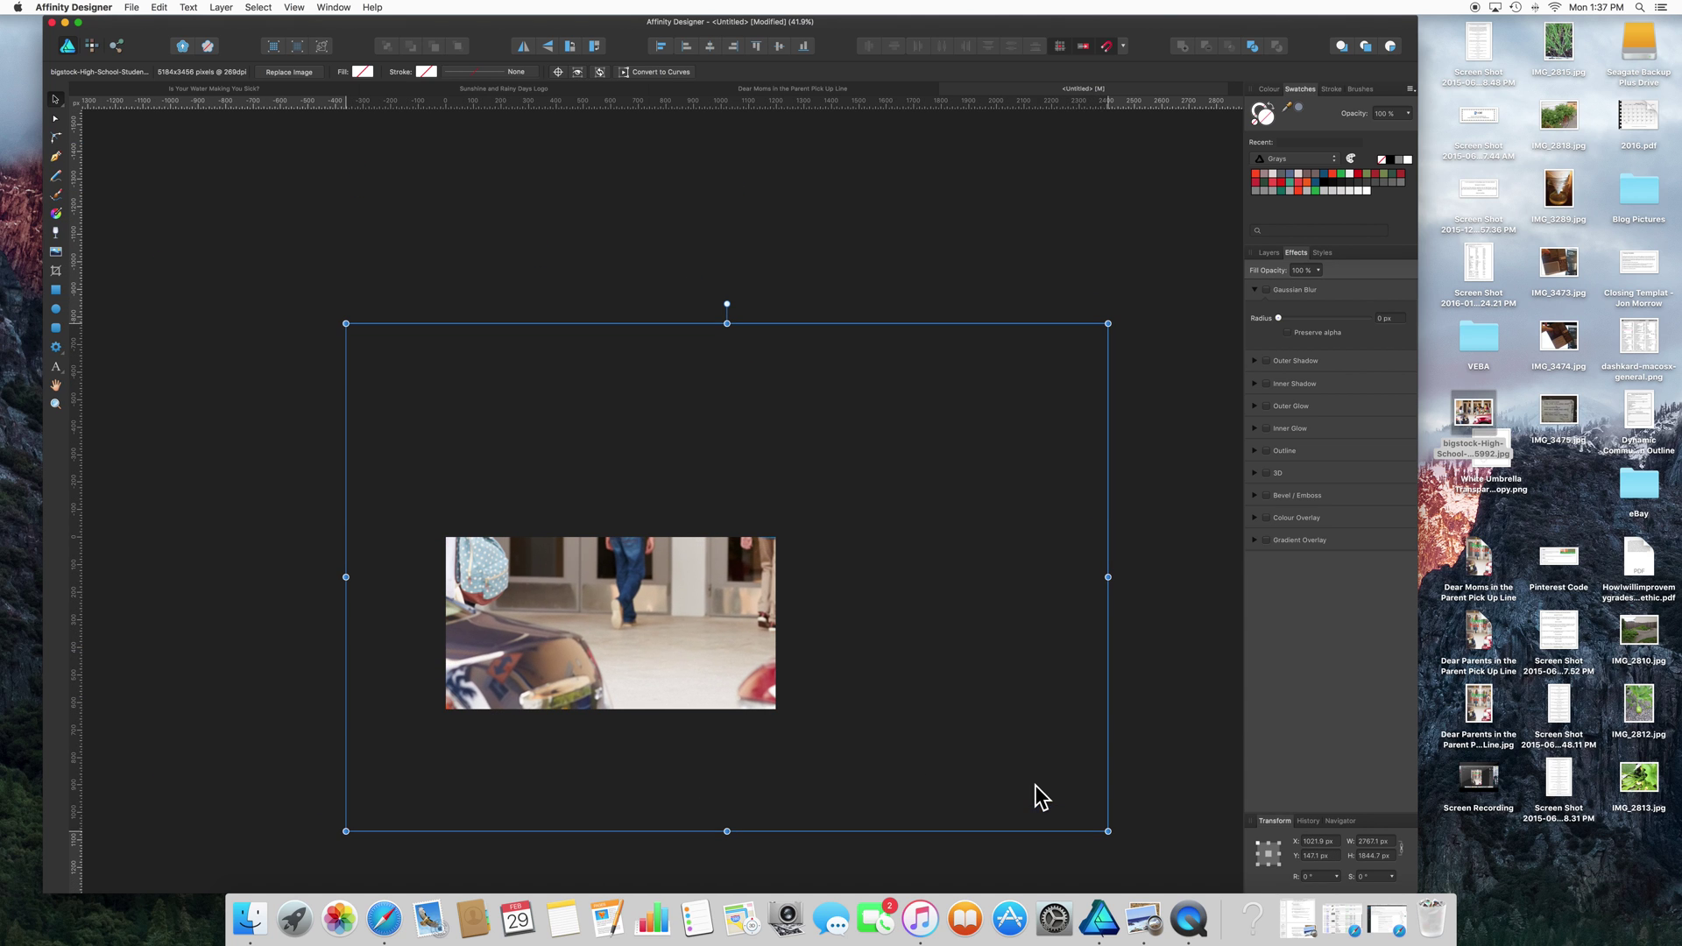
pyautogui.moveTo(338, 319); pyautogui.dragTo(507, 497)
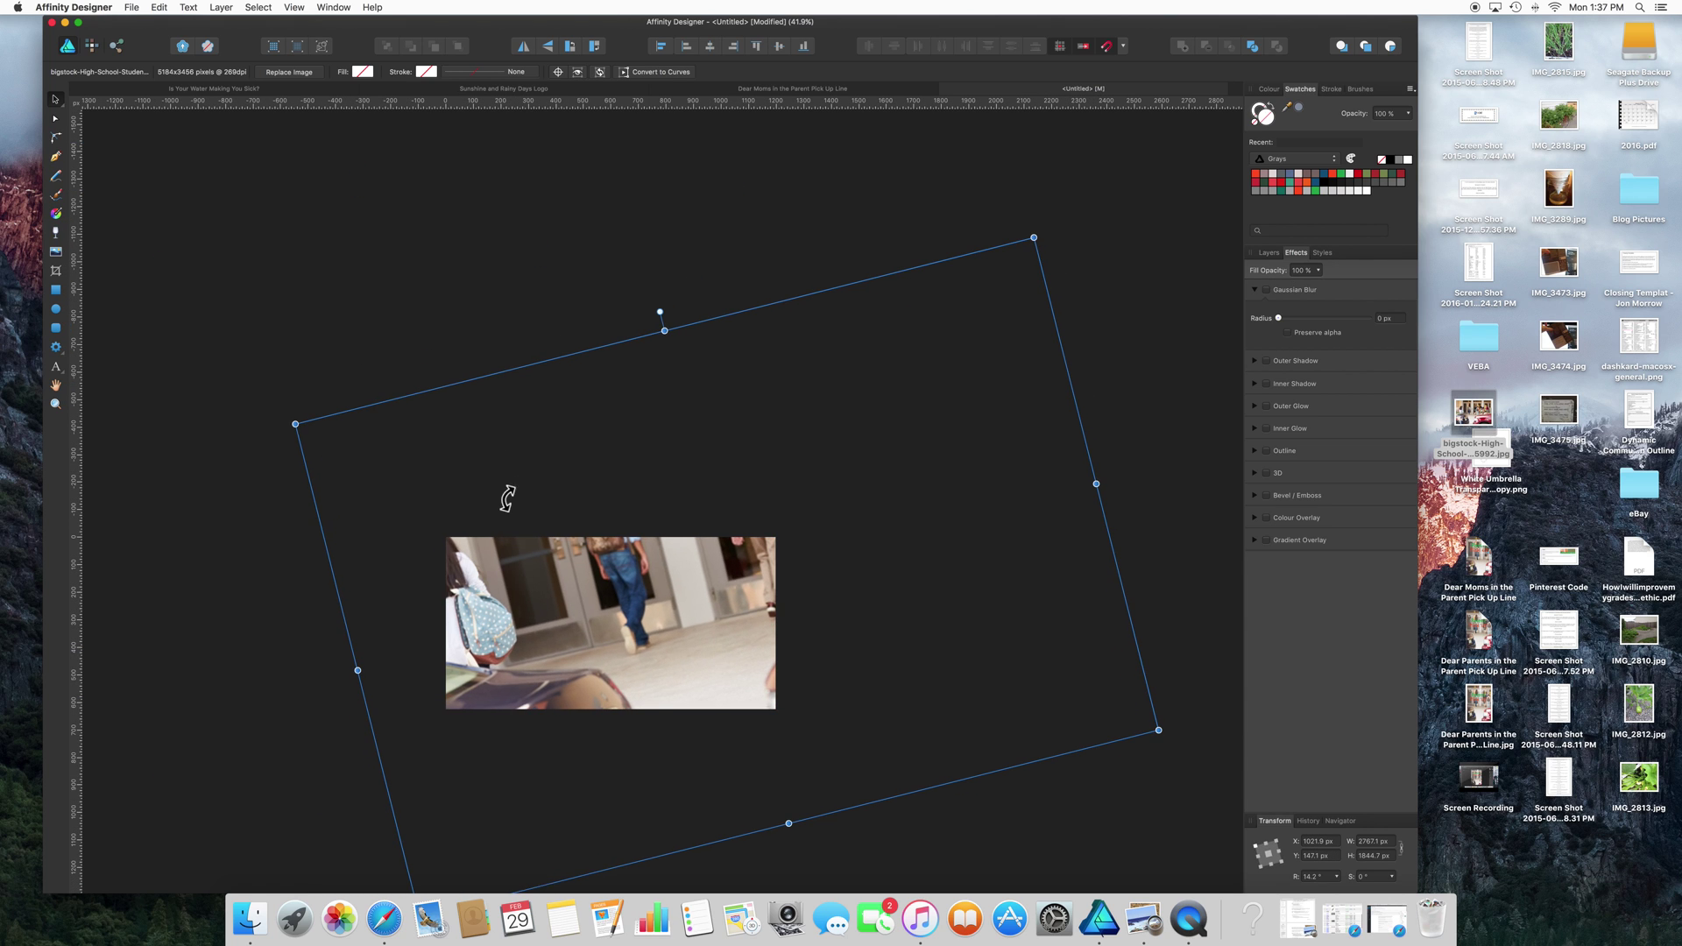
pyautogui.press('super+z')
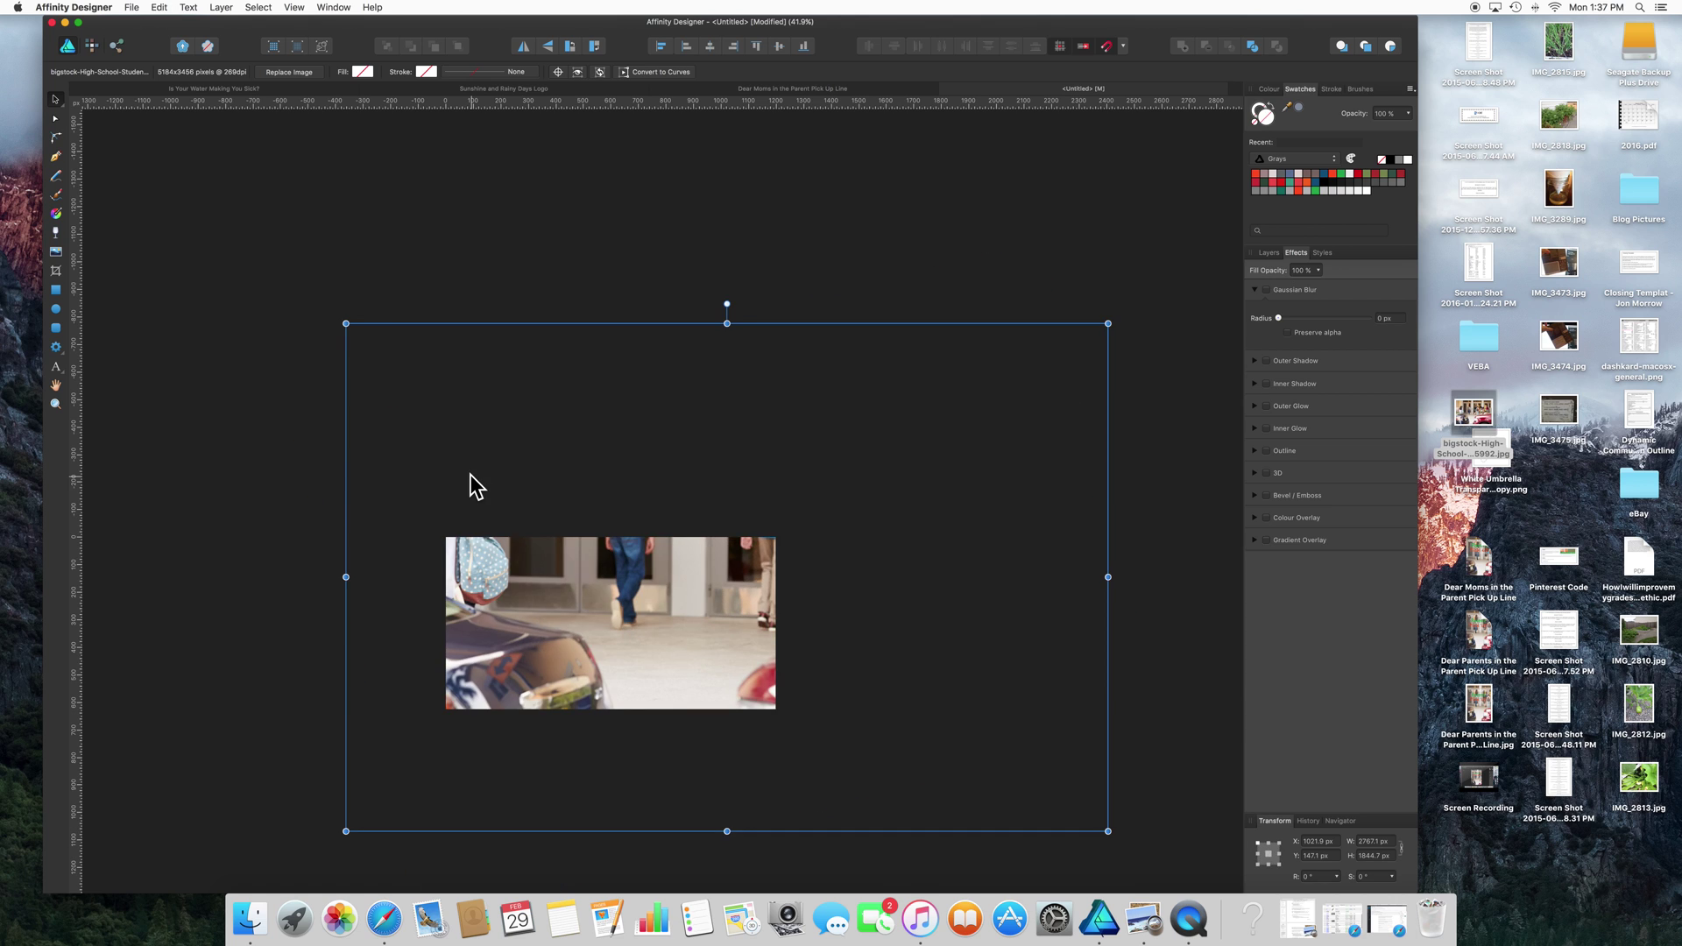
pyautogui.moveTo(341, 318); pyautogui.dragTo(648, 604)
pyautogui.moveTo(870, 696); pyautogui.dragTo(612, 575)
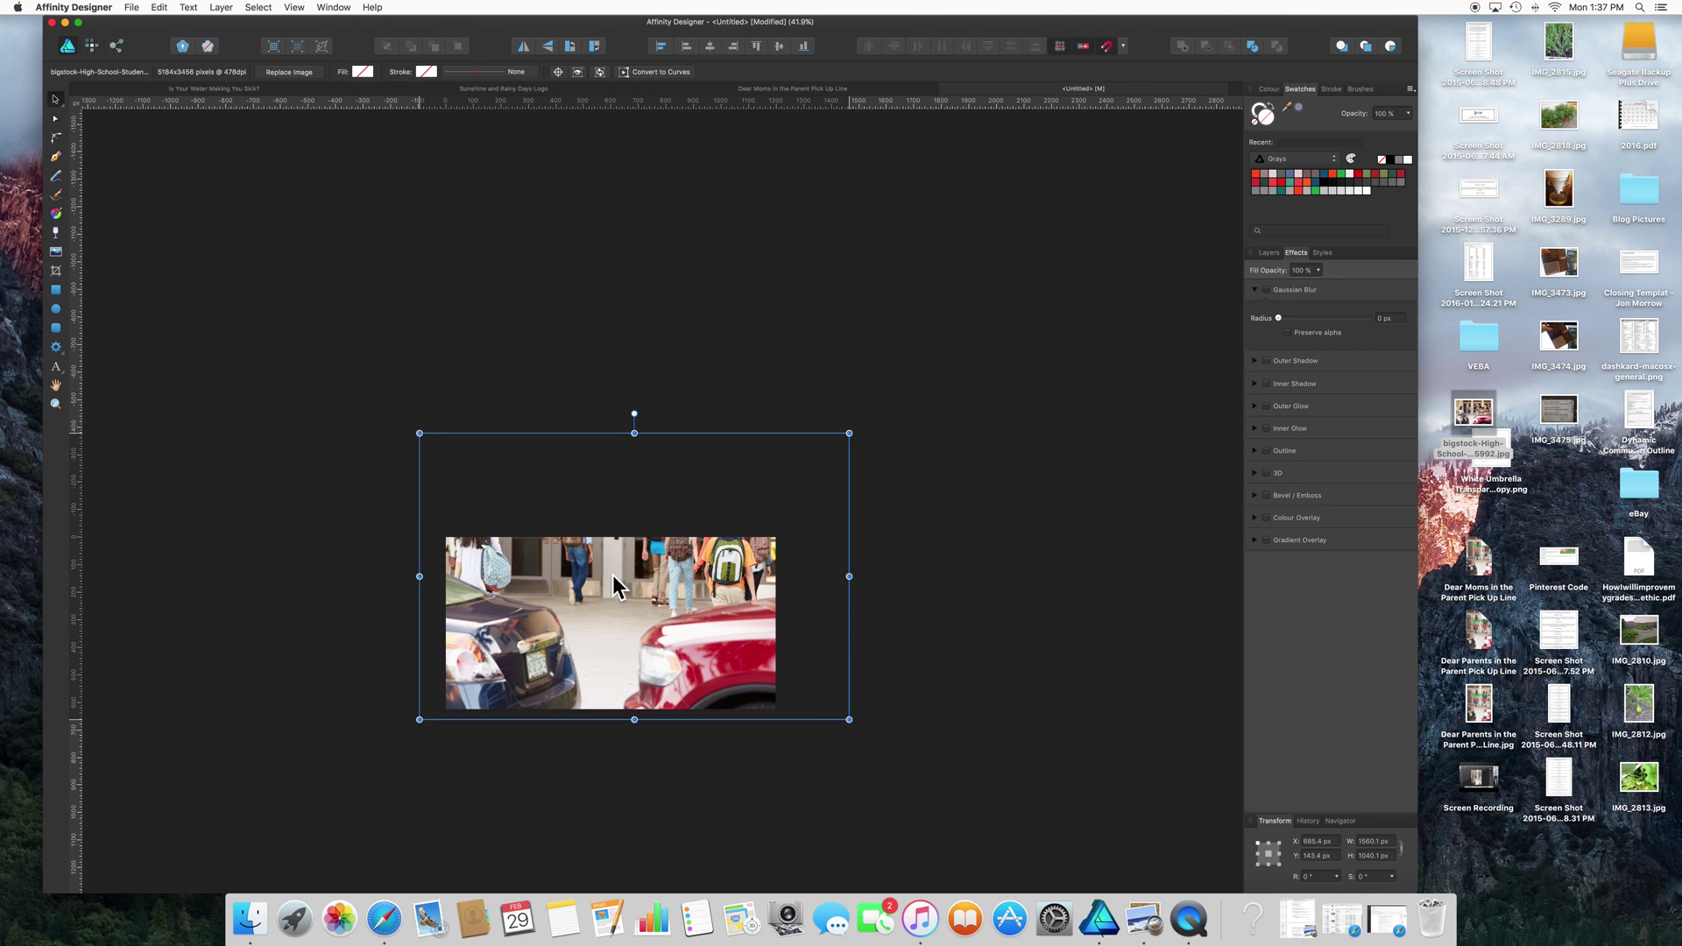
pyautogui.scroll(10, 613, 576)
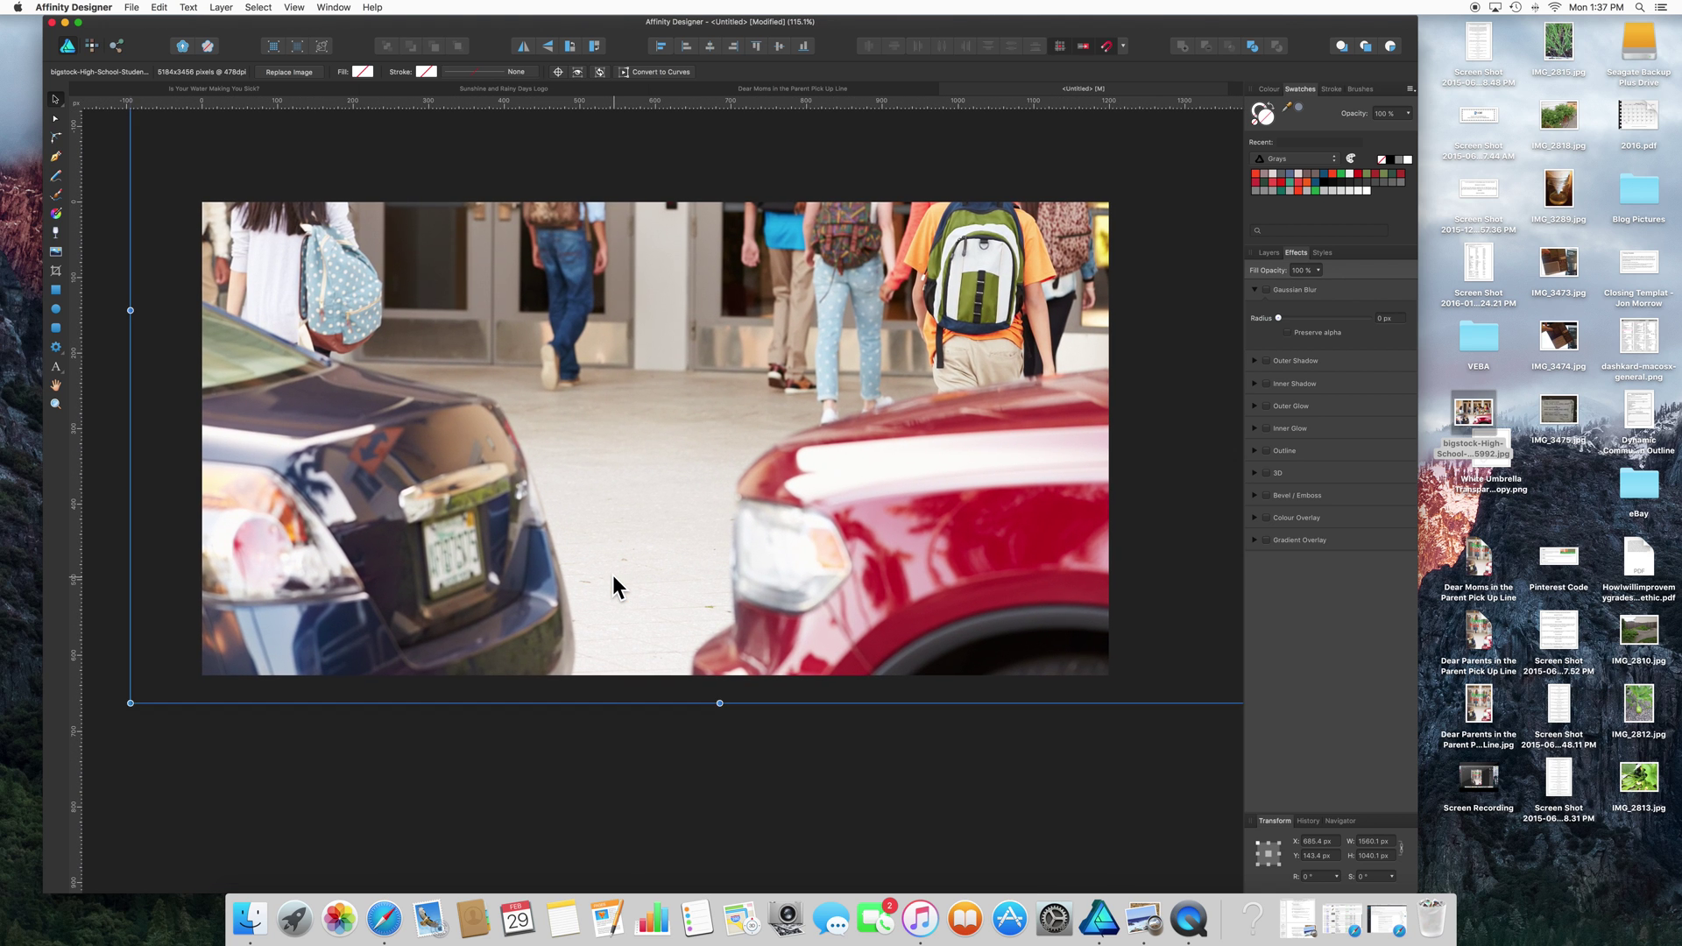
# Lock the photo's layer and deselect it
pyautogui.click(1264, 250)
pyautogui.click(1409, 269)
pyautogui.click(793, 761)
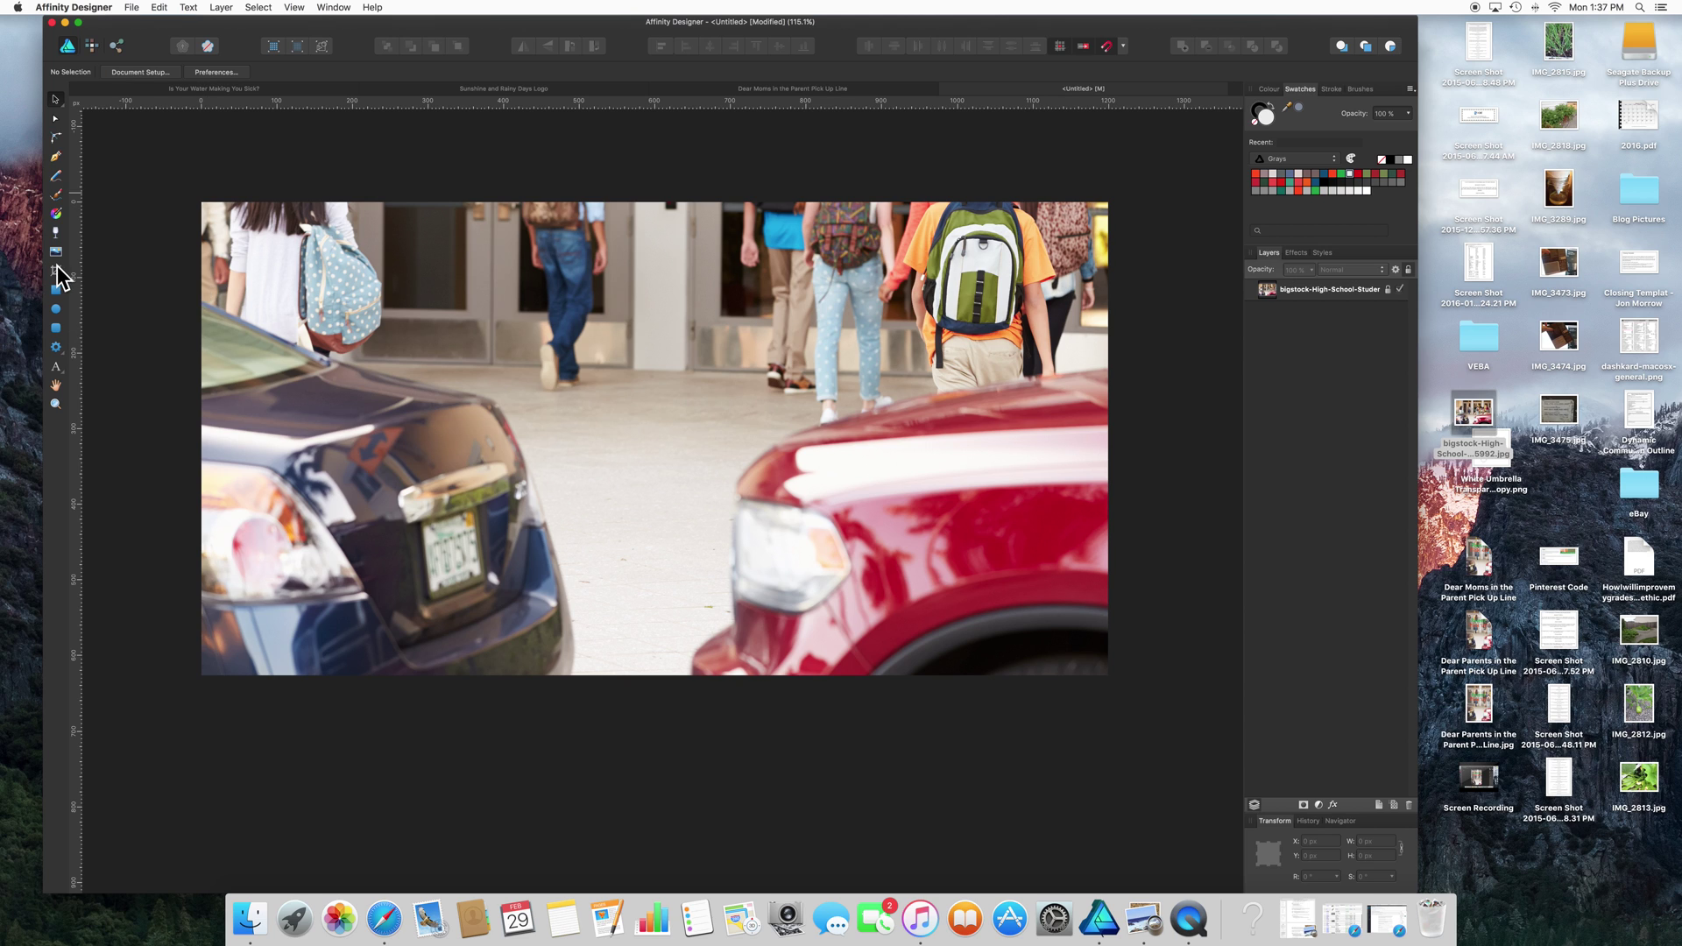
# Add the artistic text "Dear Moms" in Nanum Gothic at 72 pt across the upper part of the photo
pyautogui.click(60, 374)
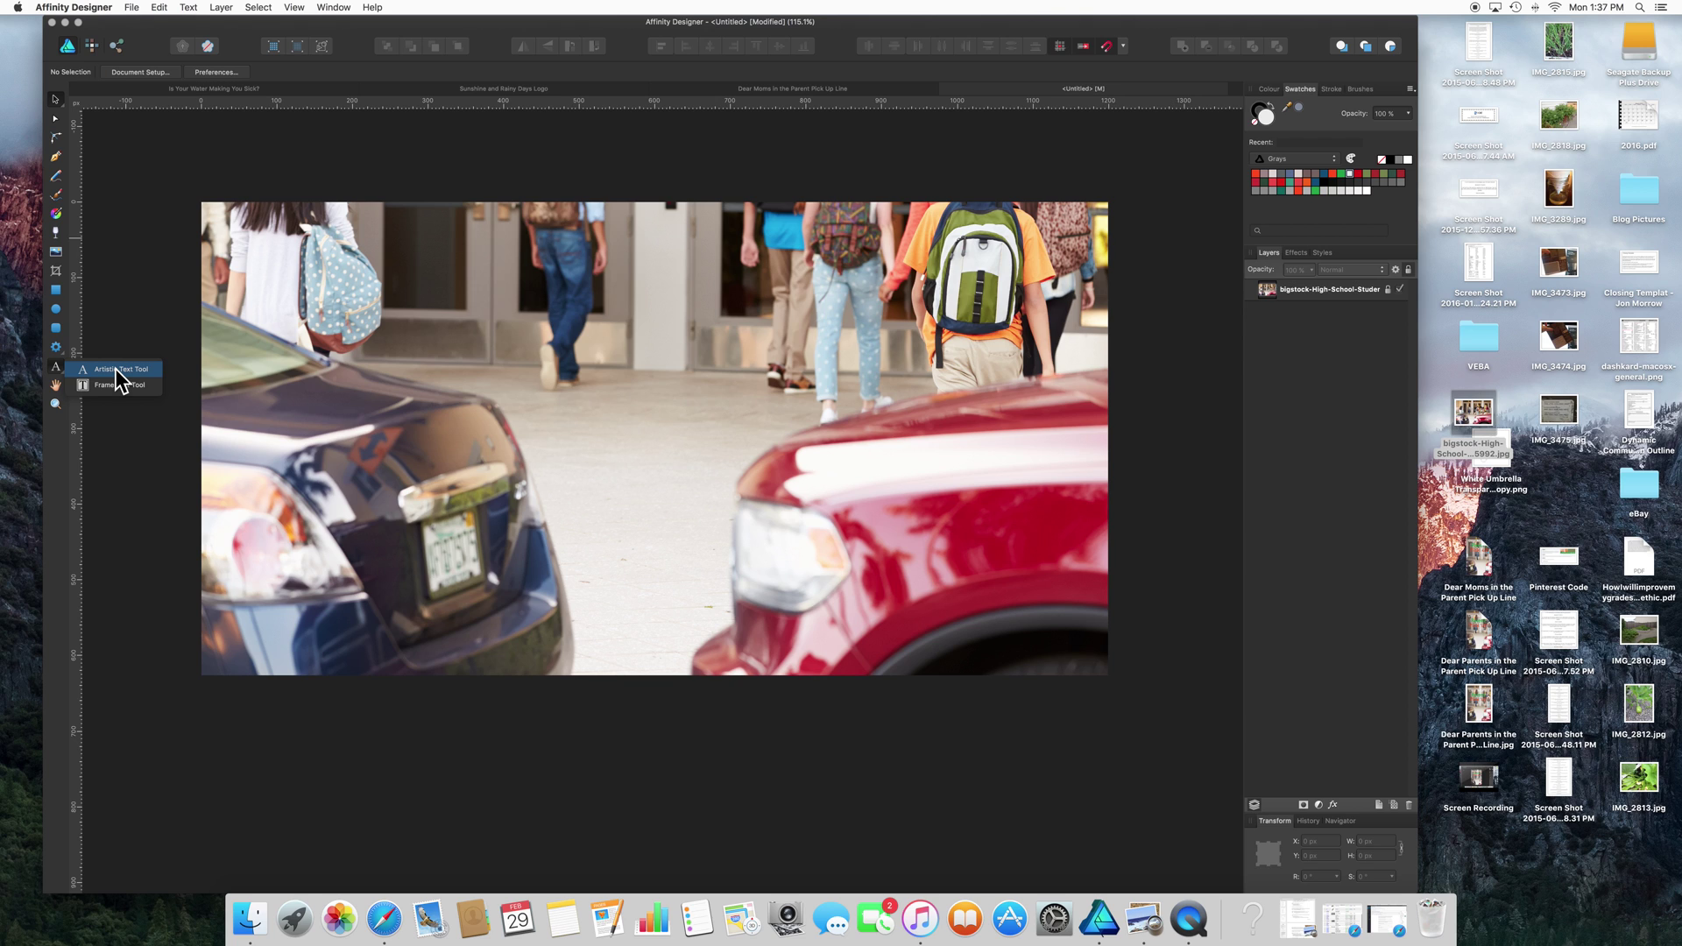
pyautogui.click(104, 369)
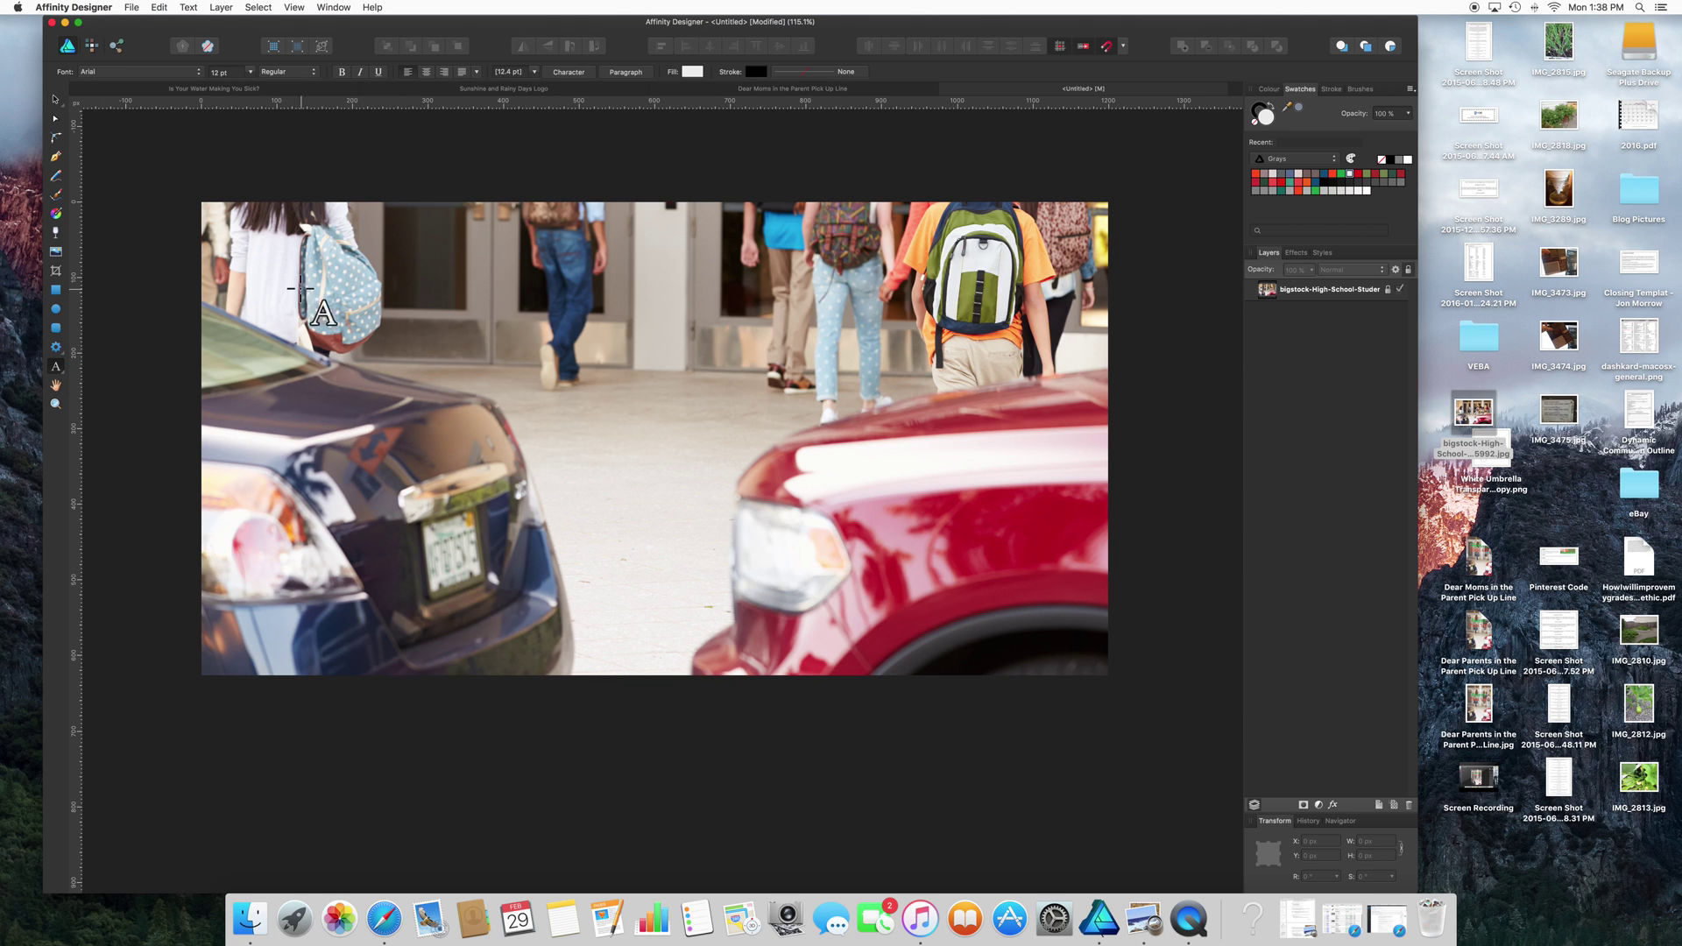
pyautogui.click(200, 73)
pyautogui.scroll(3, 200, 74)
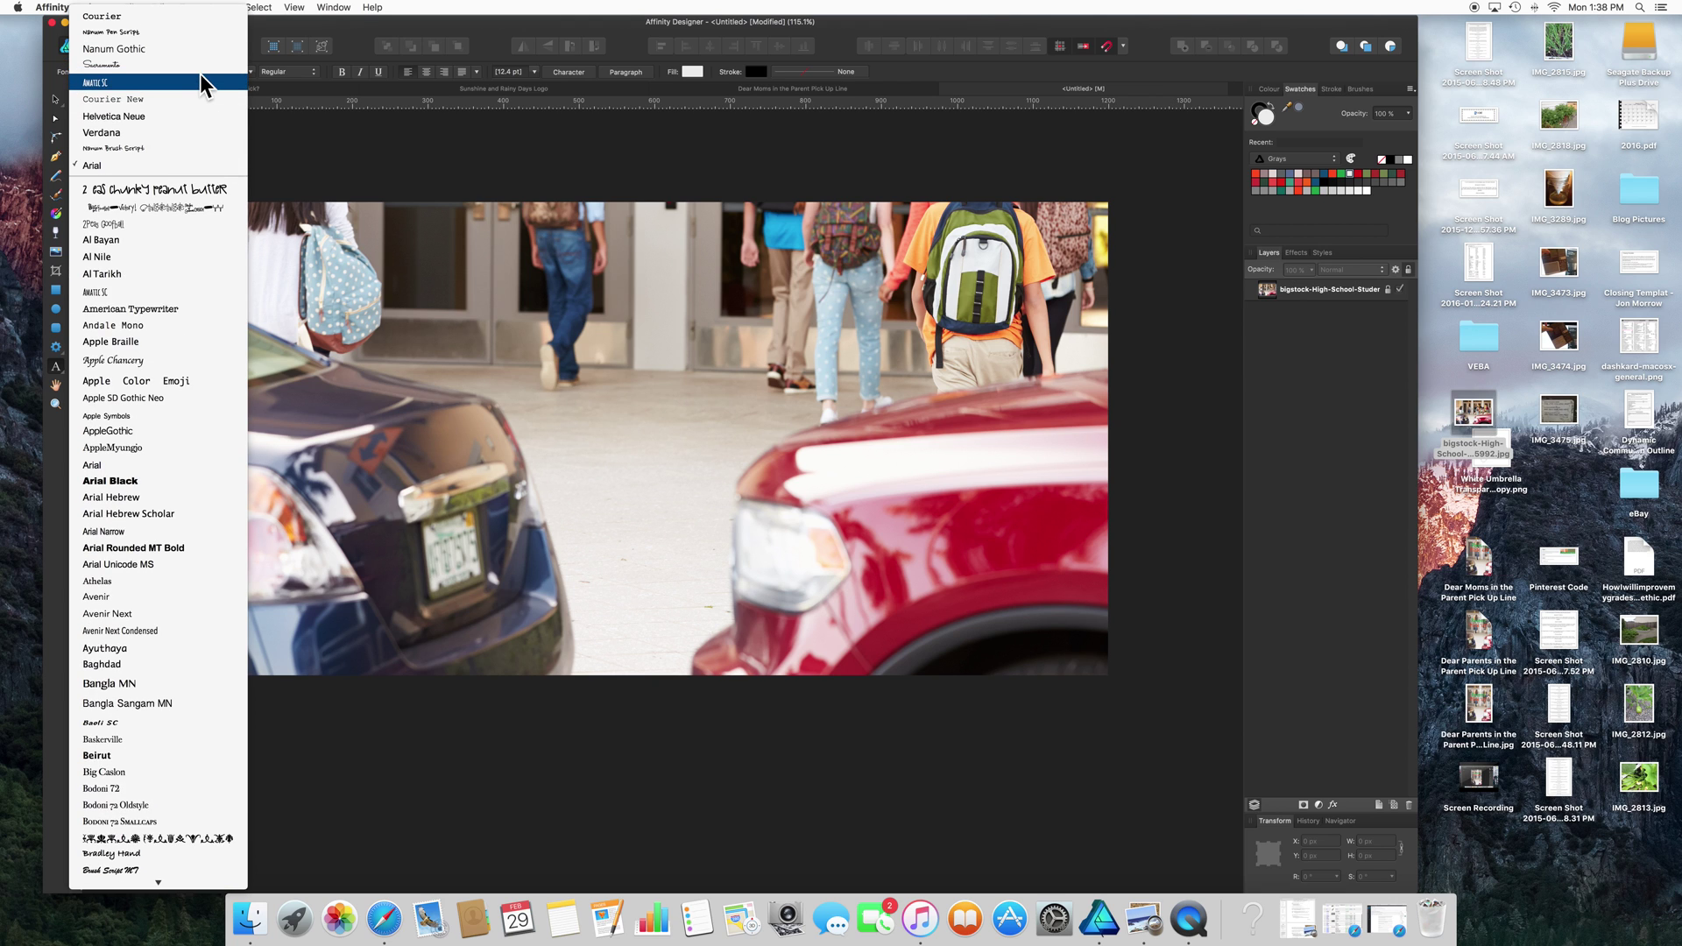
pyautogui.click(131, 49)
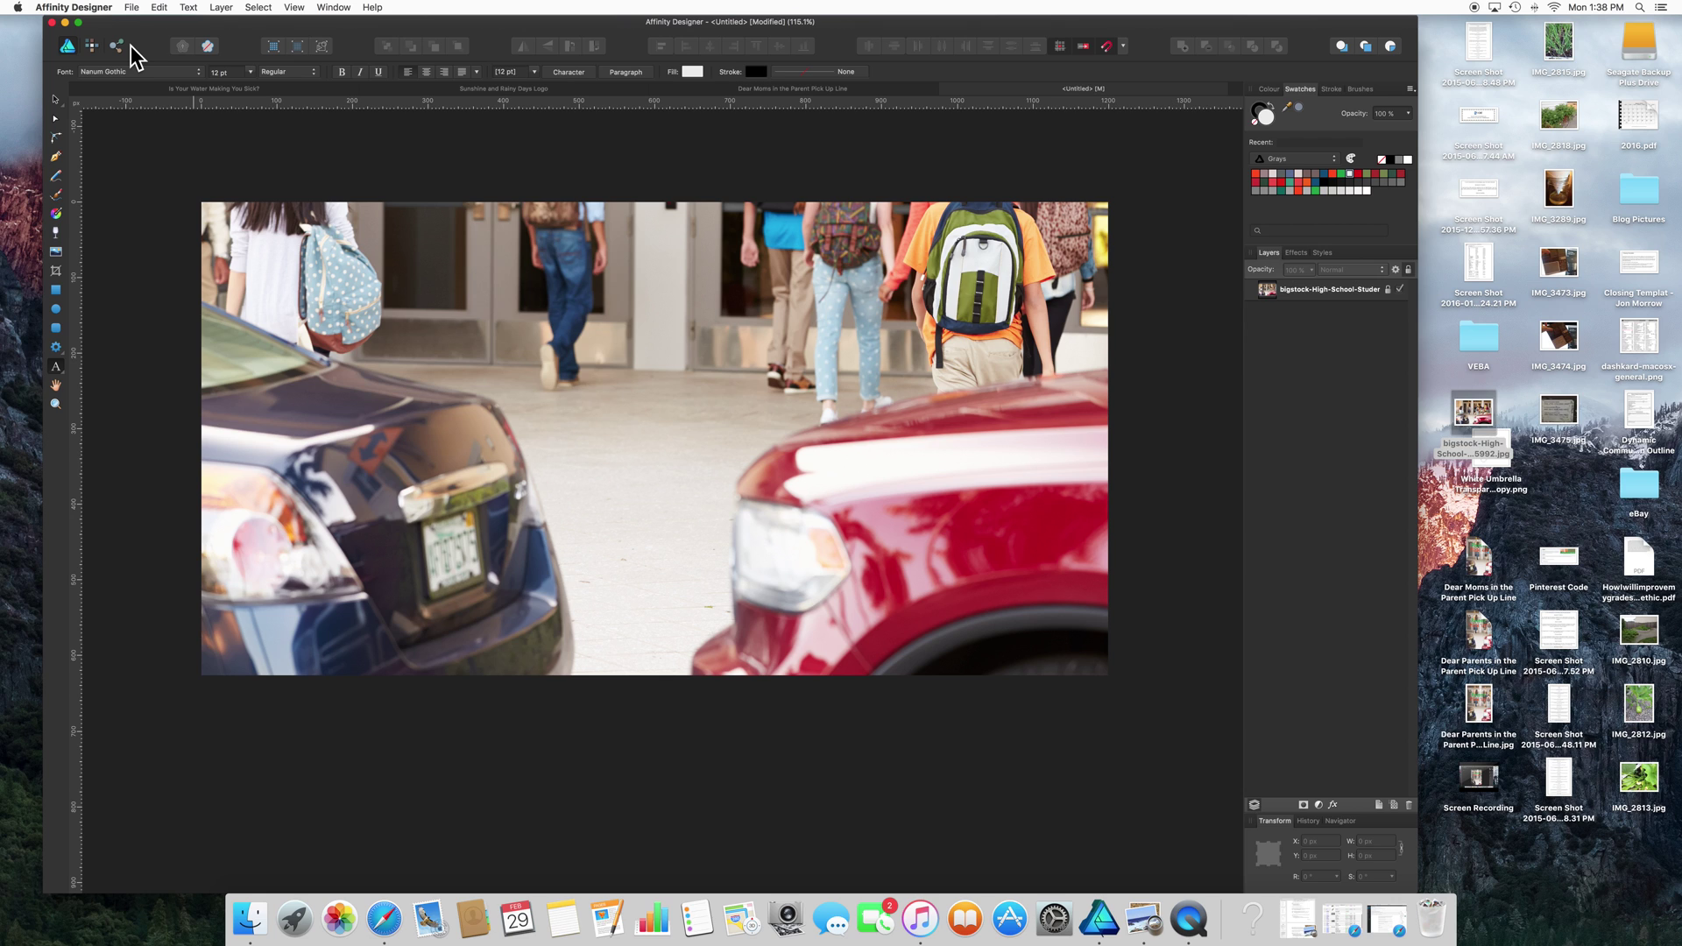
pyautogui.click(249, 72)
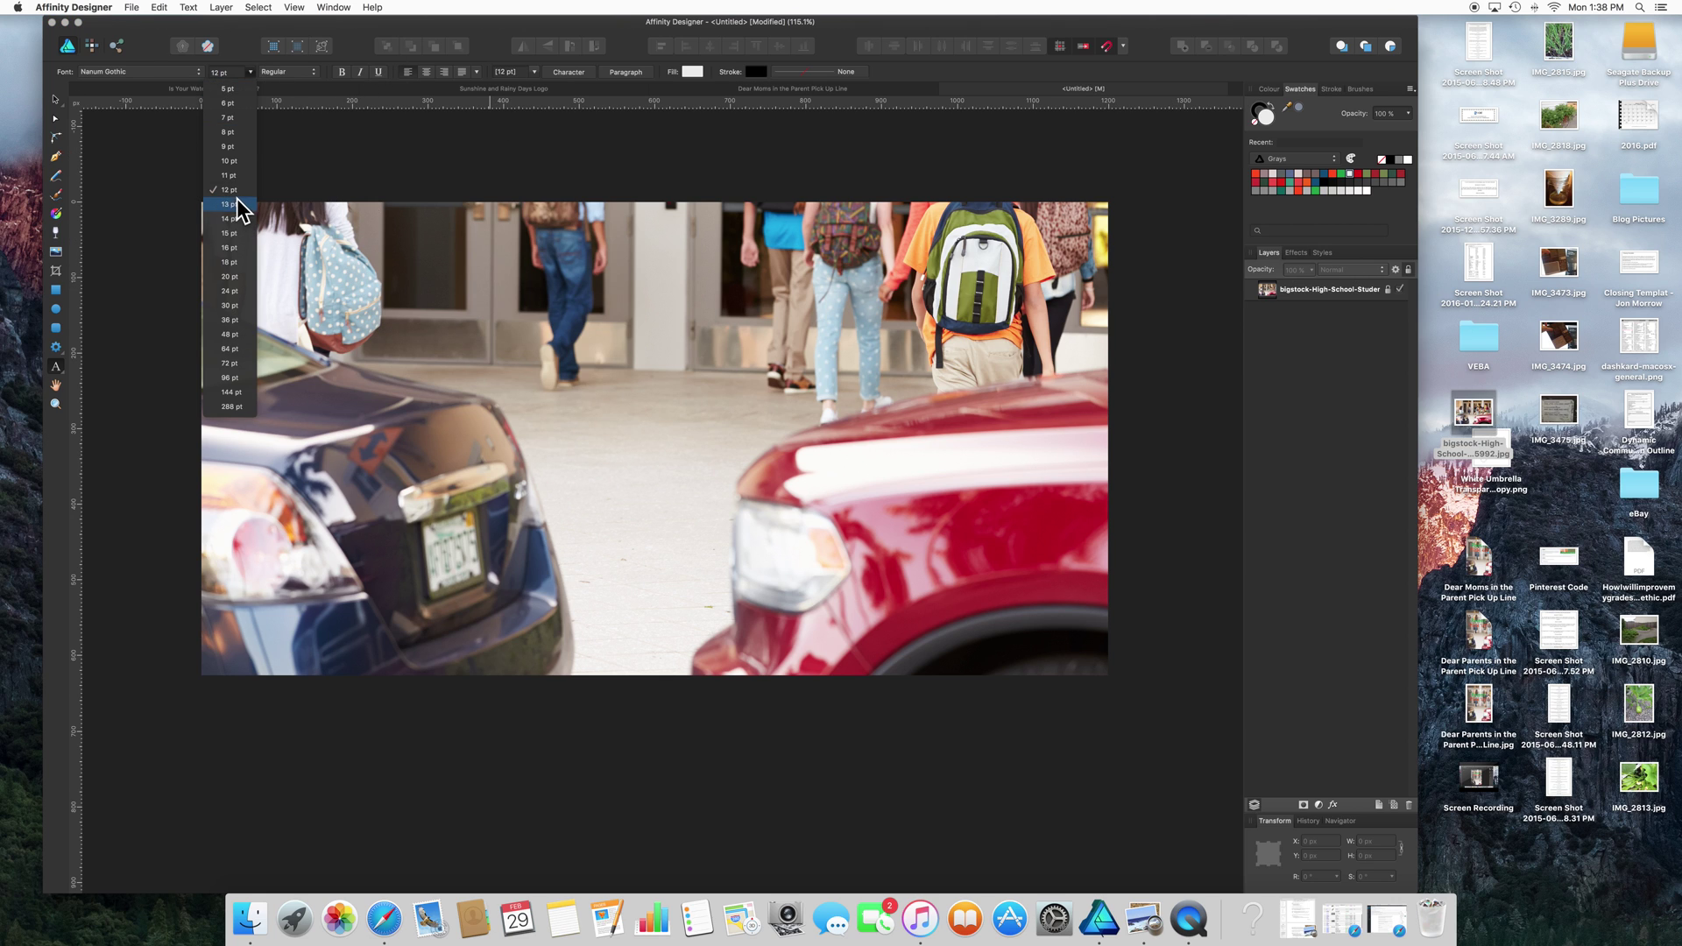
pyautogui.click(226, 362)
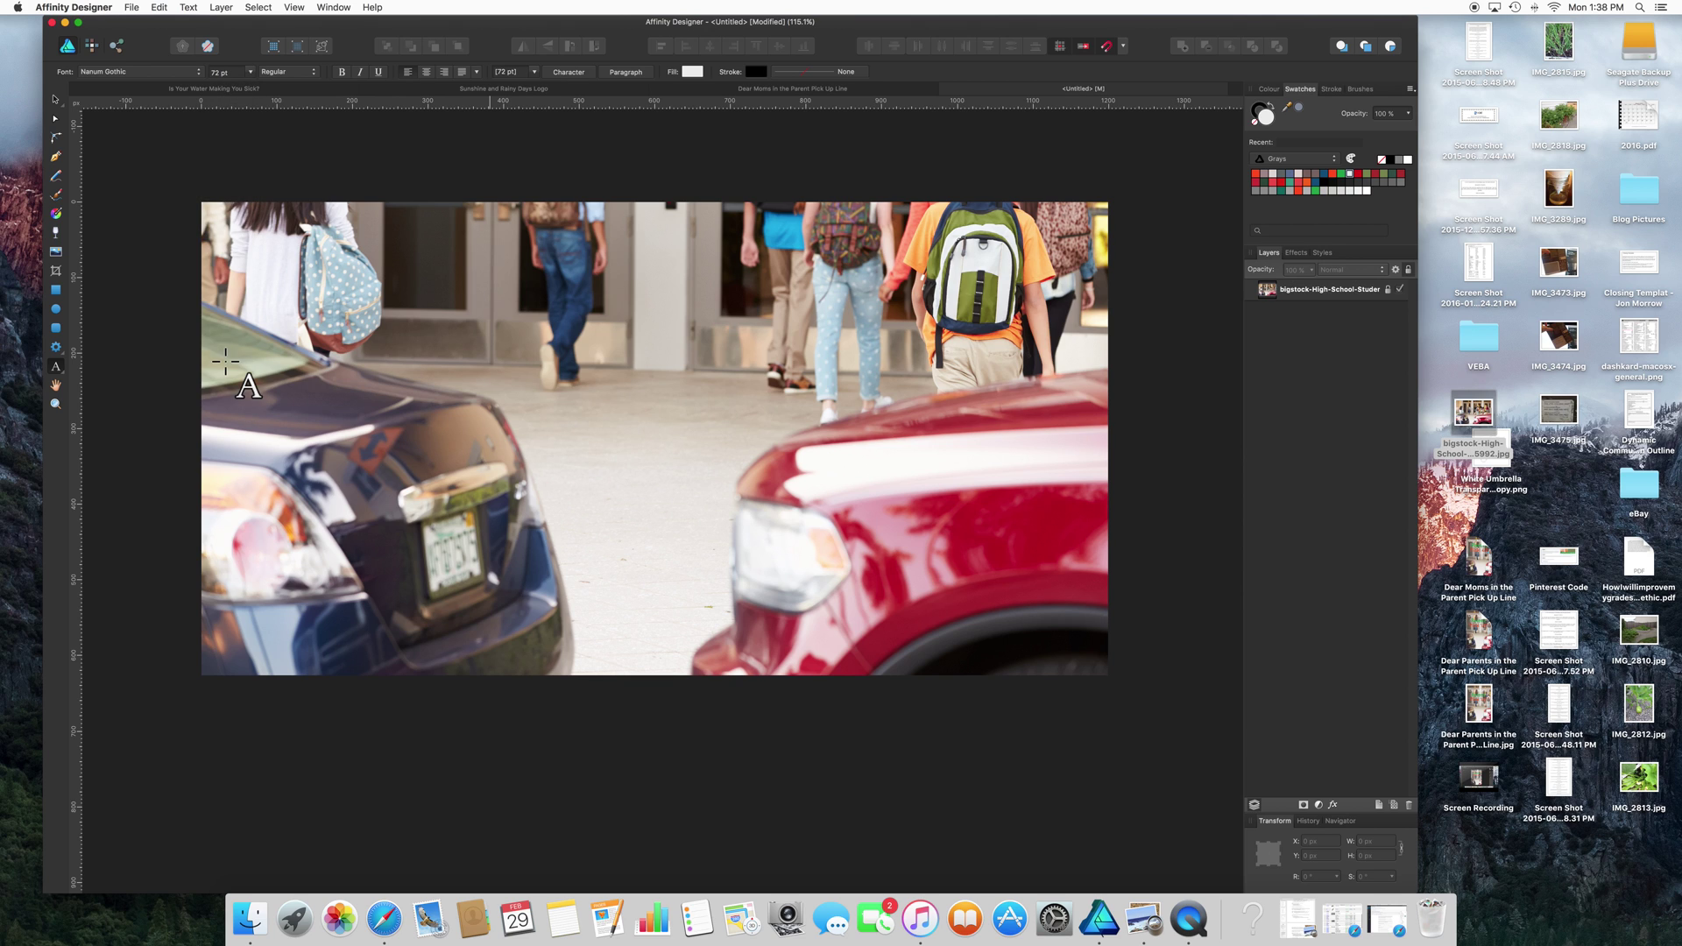
pyautogui.click(386, 288)
pyautogui.write('Dear Moms')
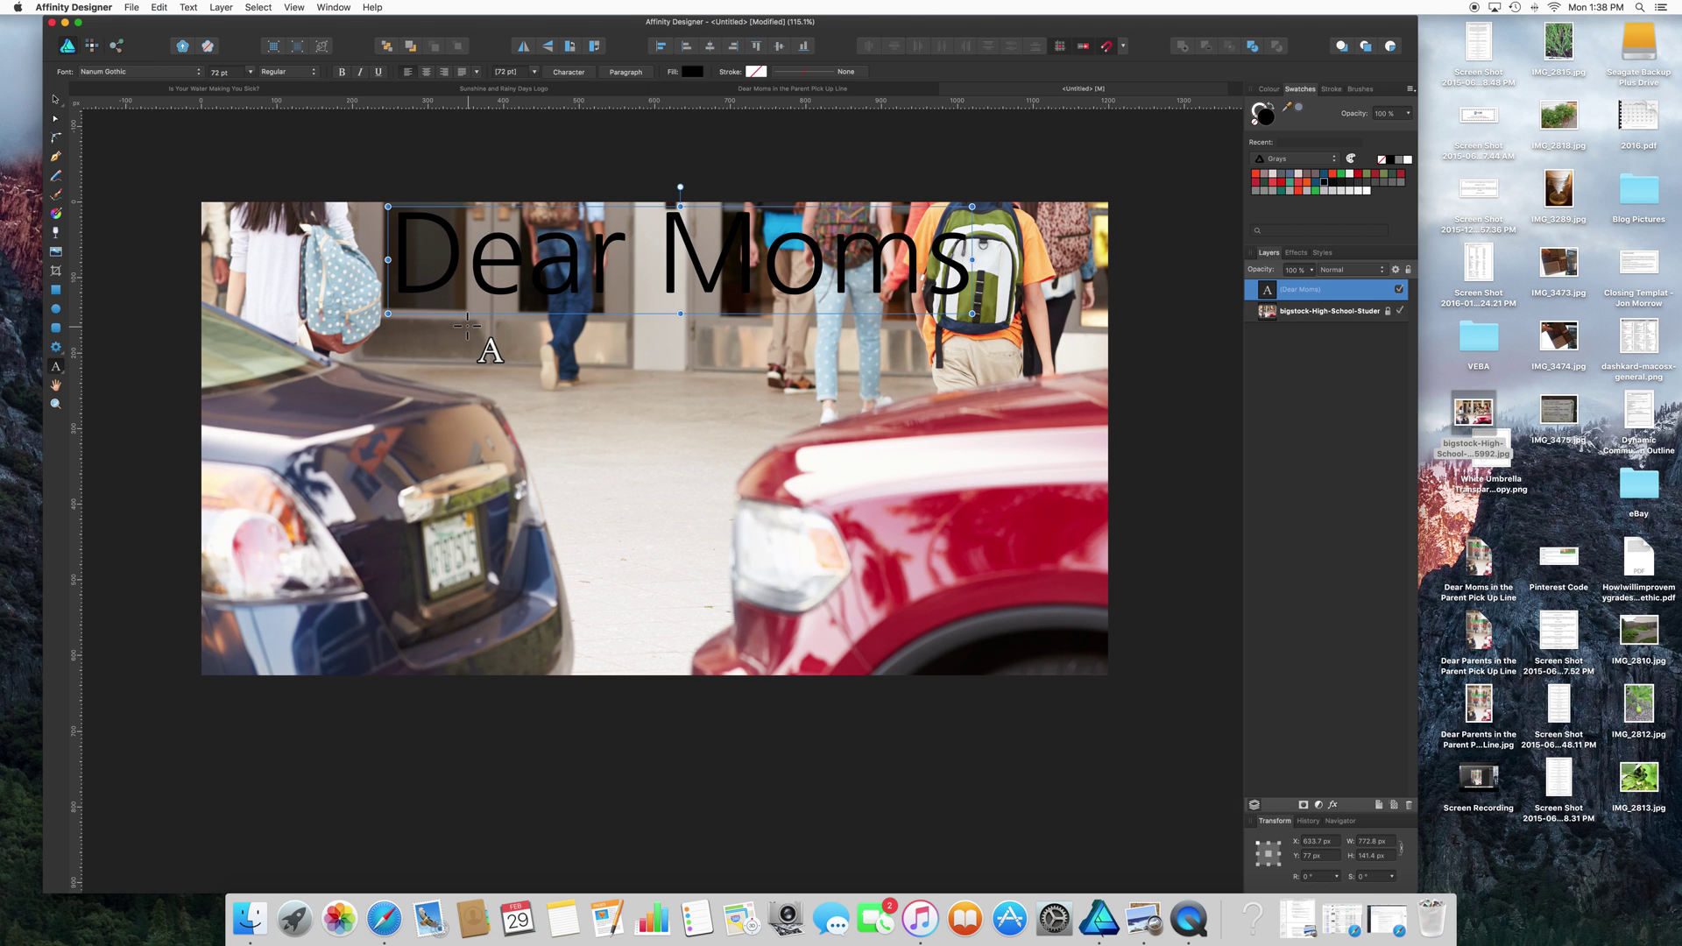
# Recolour the whole "Dear Moms" text dark blue and compare it with the Sunshine and Rainy Days Logo document
pyautogui.click(669, 270)
pyautogui.press('super+a')
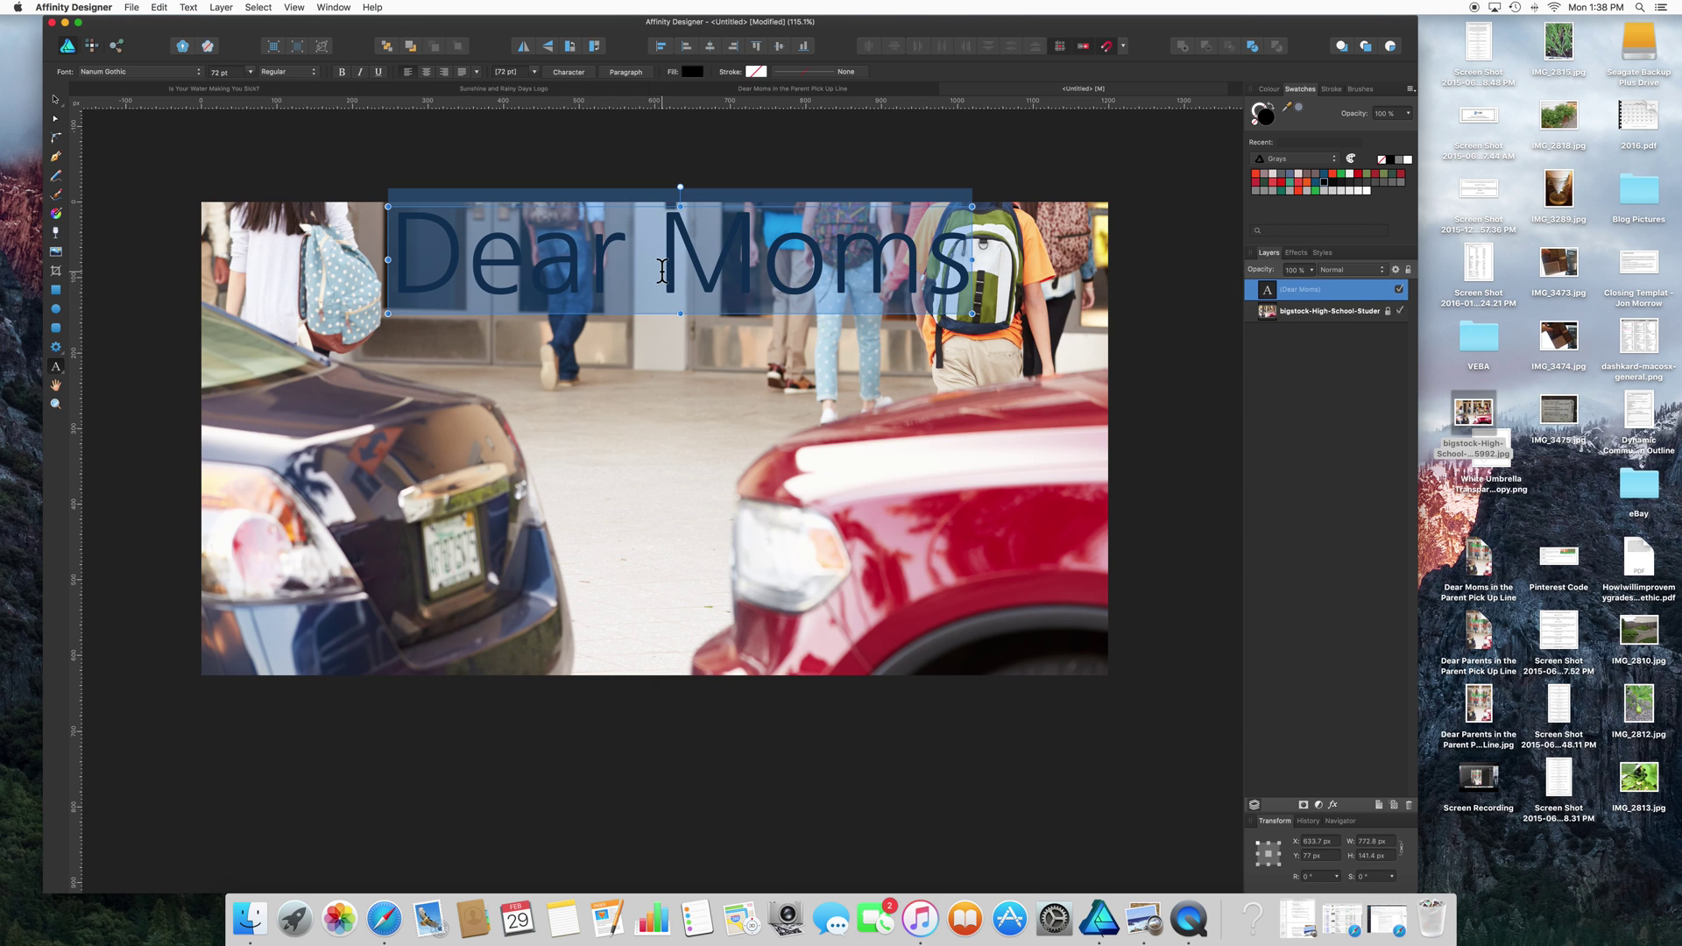
pyautogui.click(1325, 174)
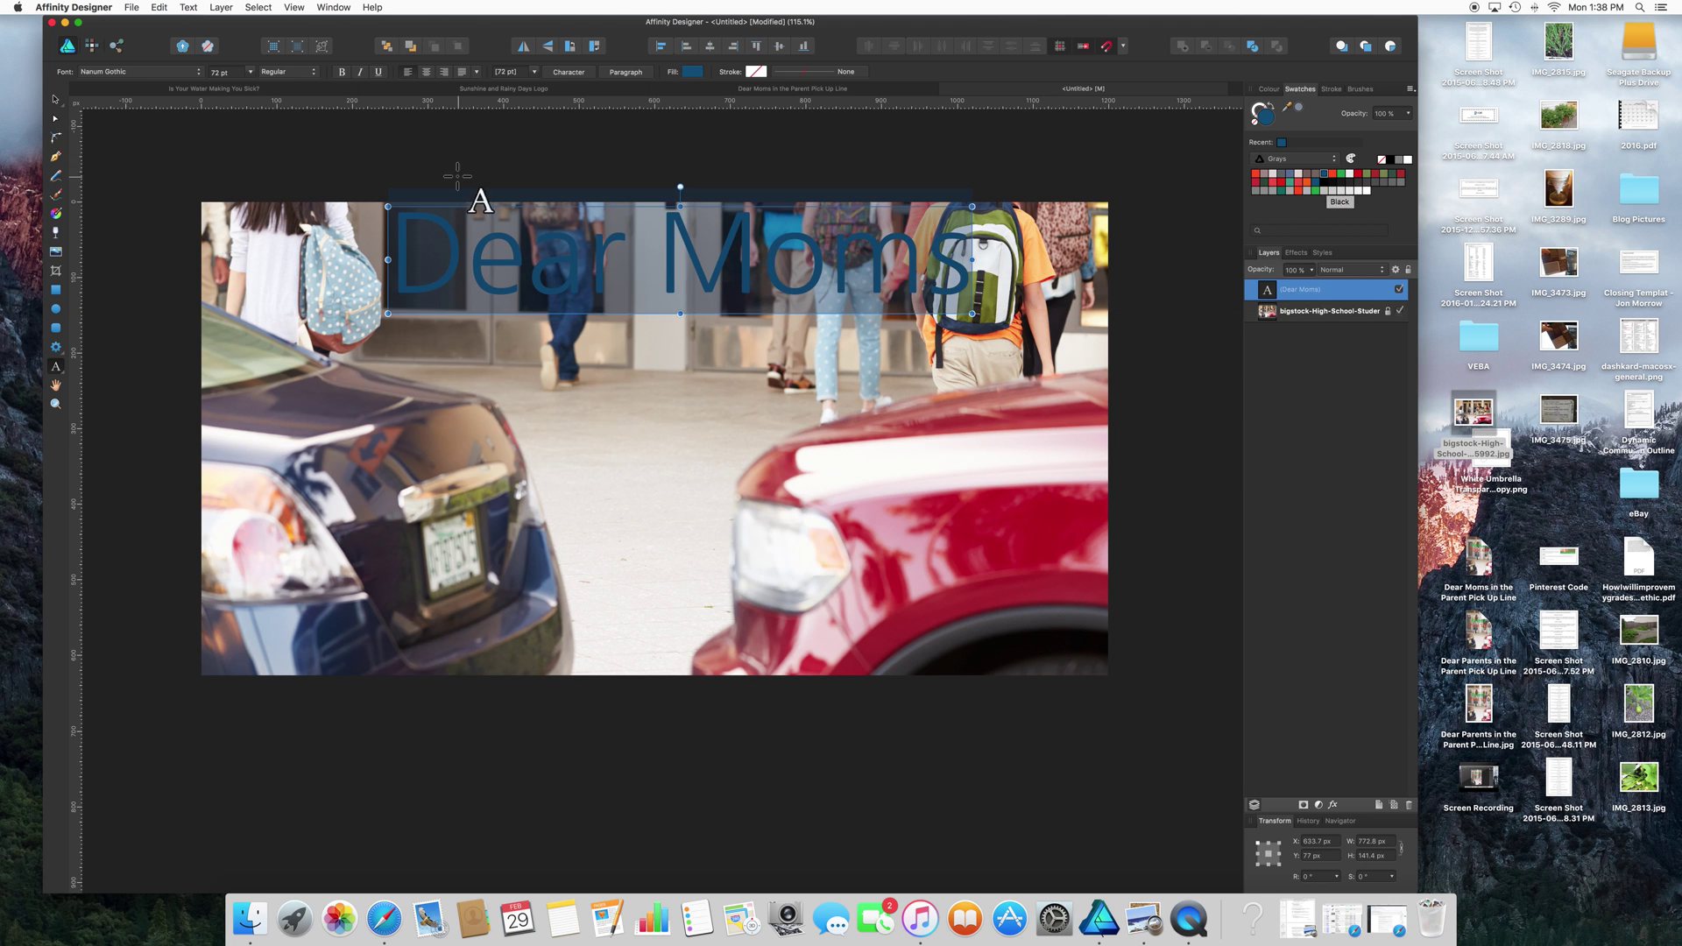
pyautogui.click(492, 88)
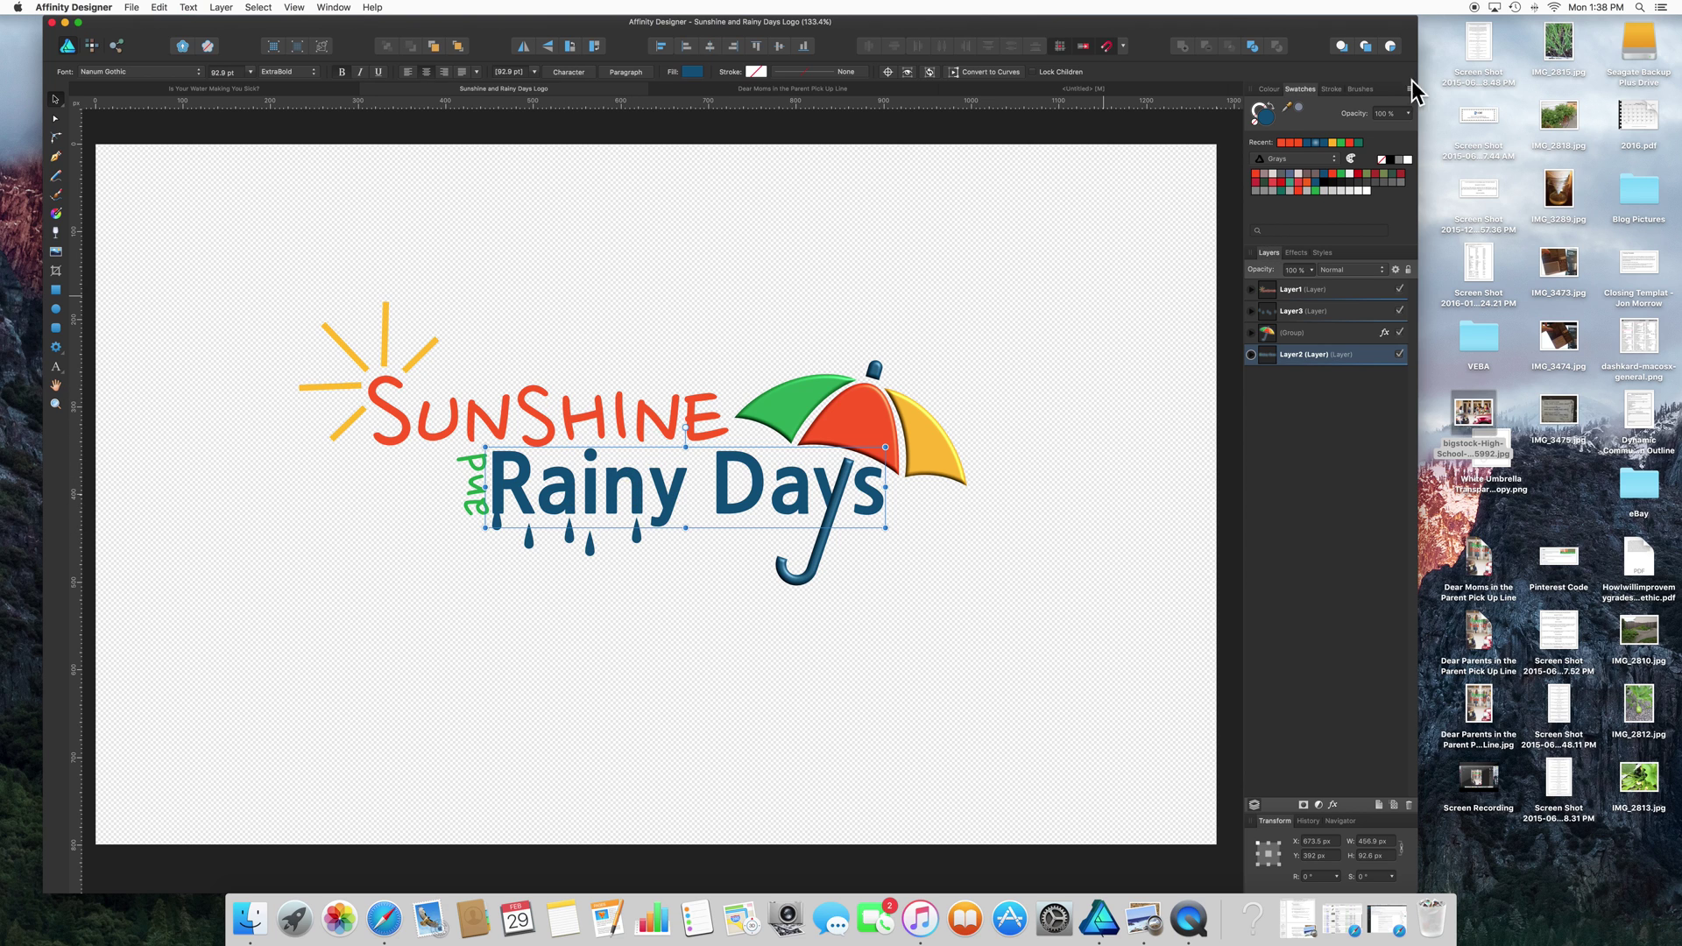
pyautogui.click(1005, 88)
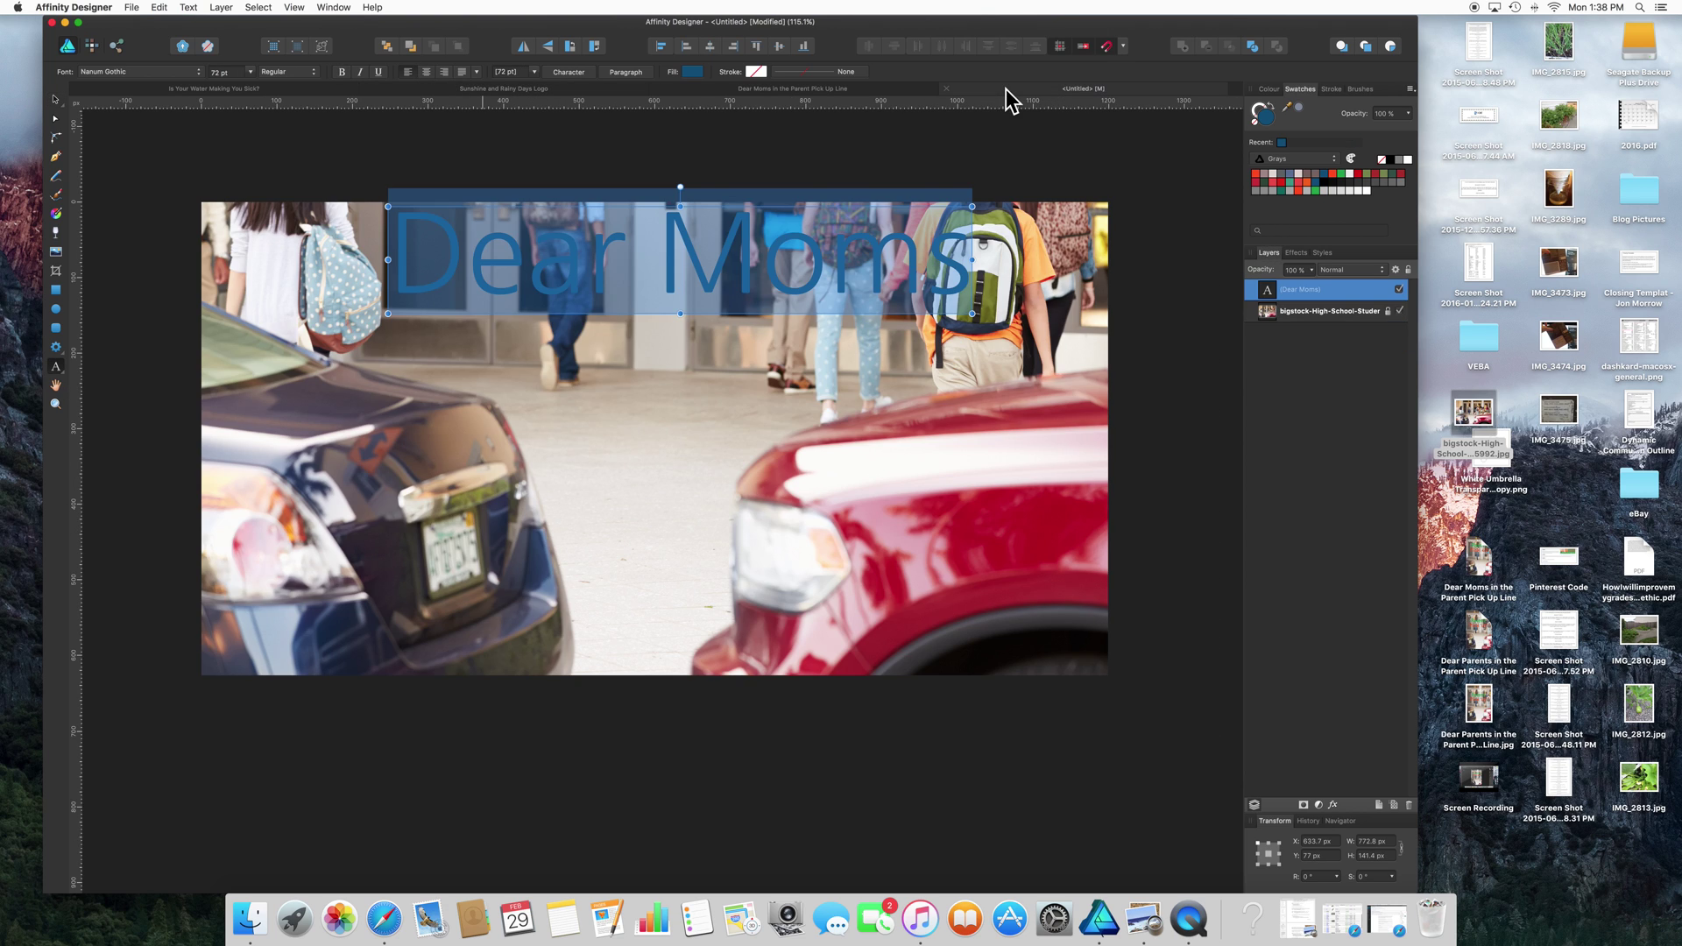
# Move the "Dear Moms" text closer to the photo's upper left and make the word "Moms" bold
pyautogui.click(55, 99)
pyautogui.moveTo(664, 278); pyautogui.dragTo(876, 283)
pyautogui.doubleClick(570, 283)
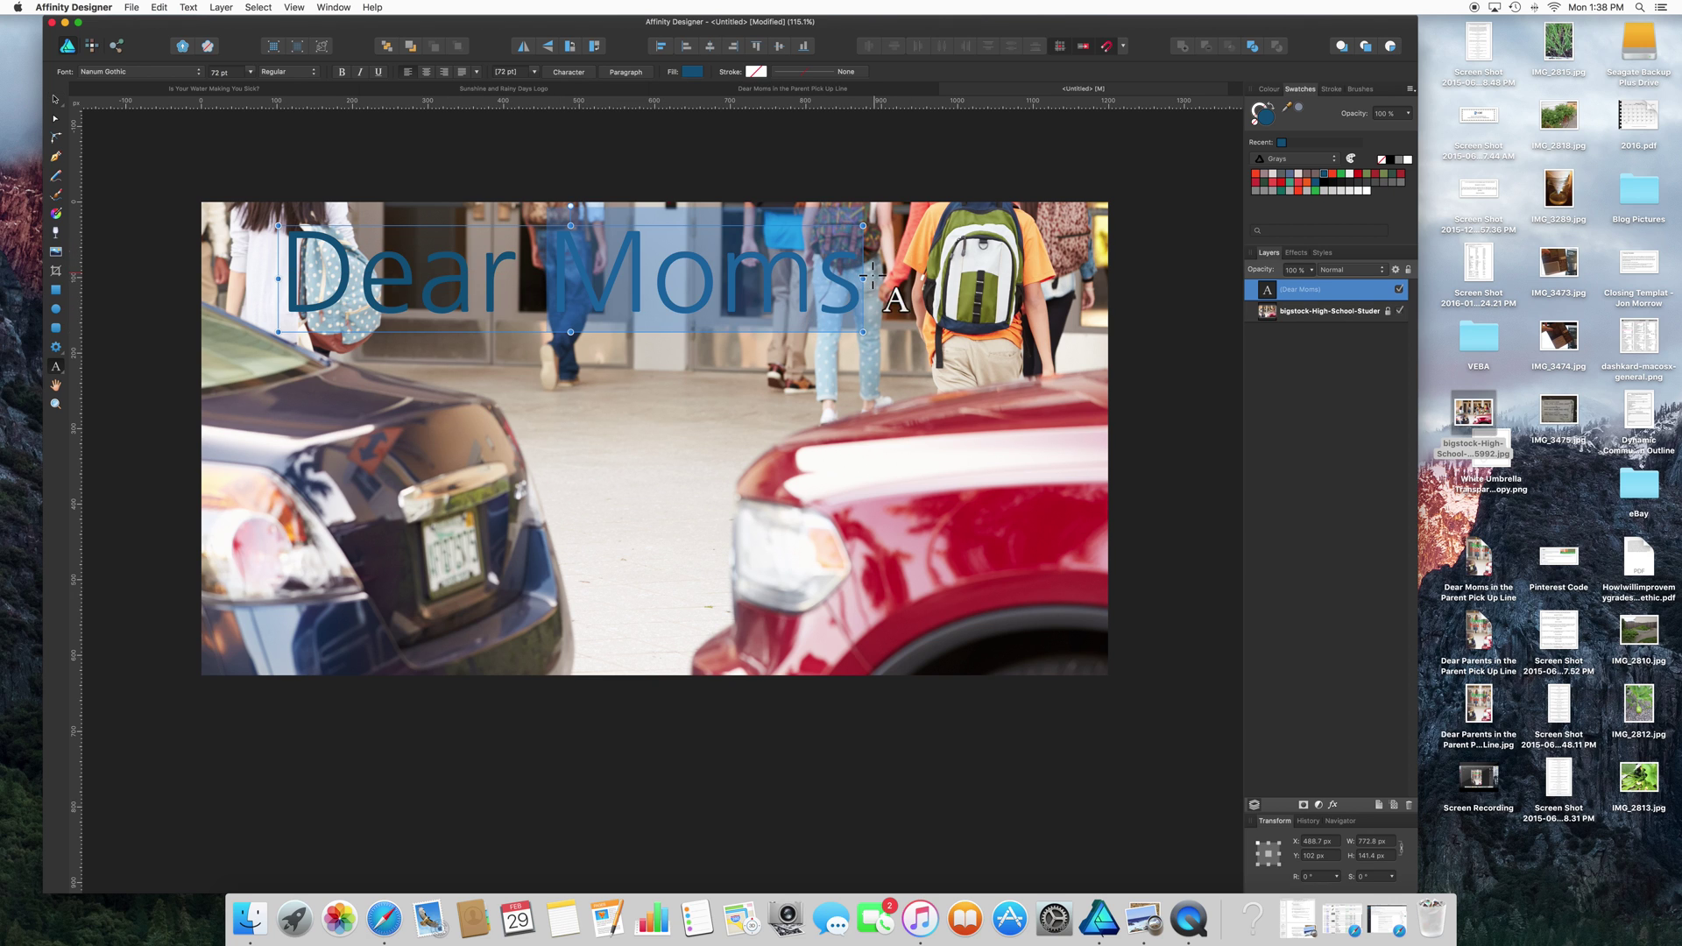
pyautogui.click(342, 72)
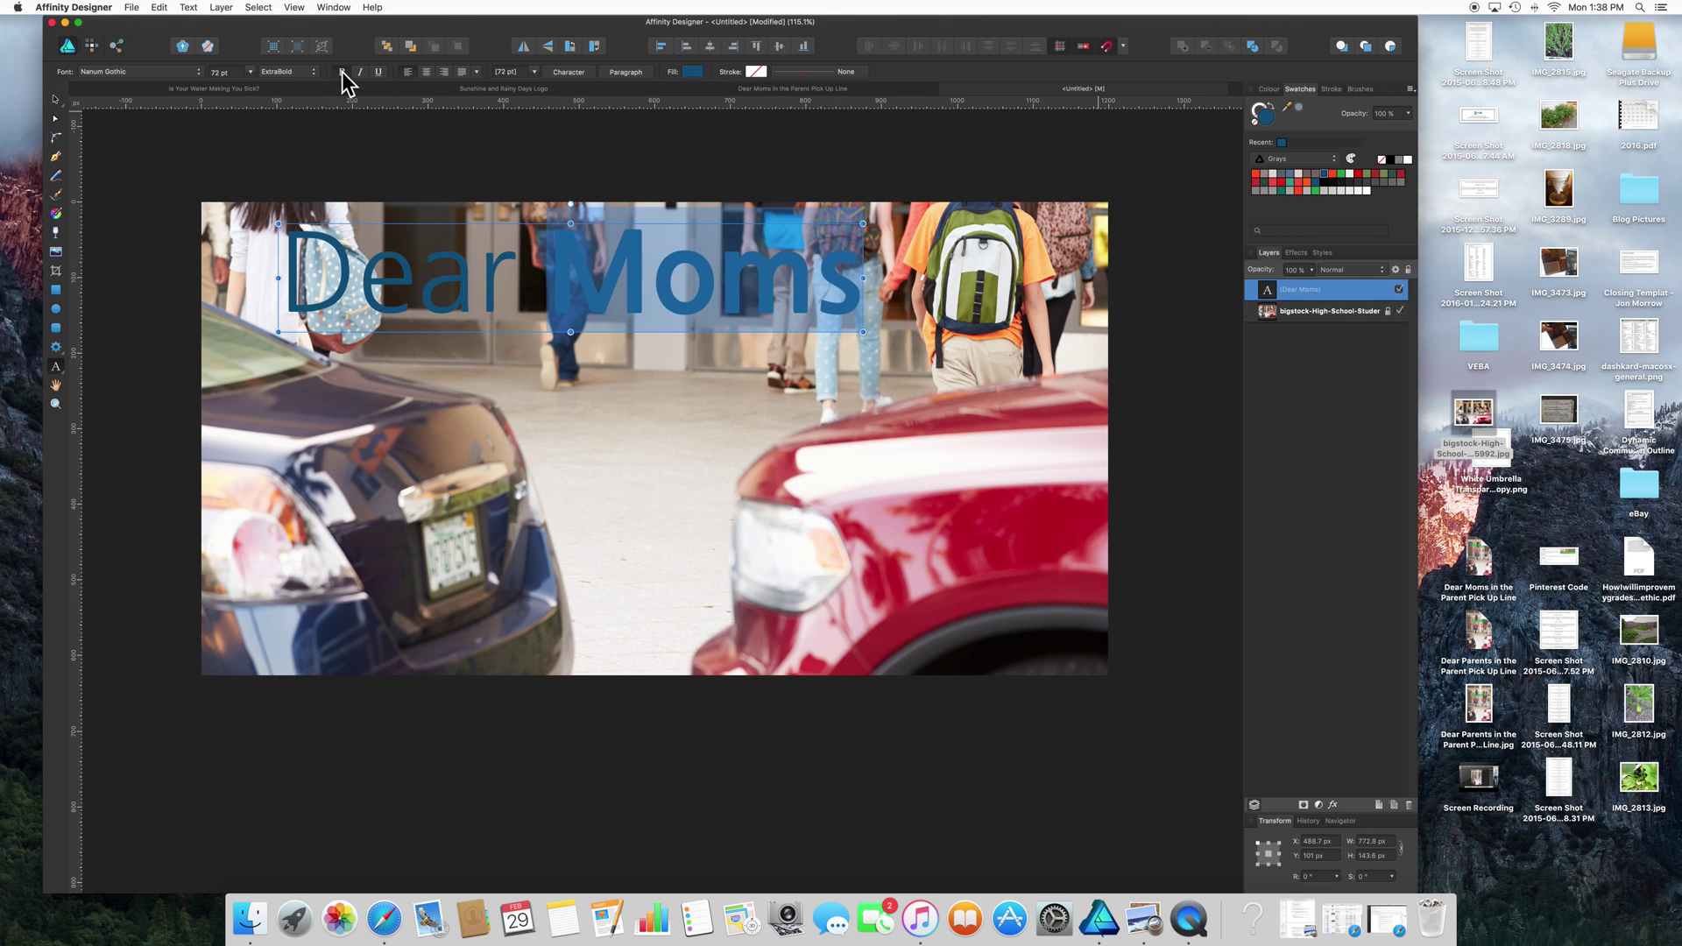
pyautogui.click(921, 289)
pyautogui.click(55, 100)
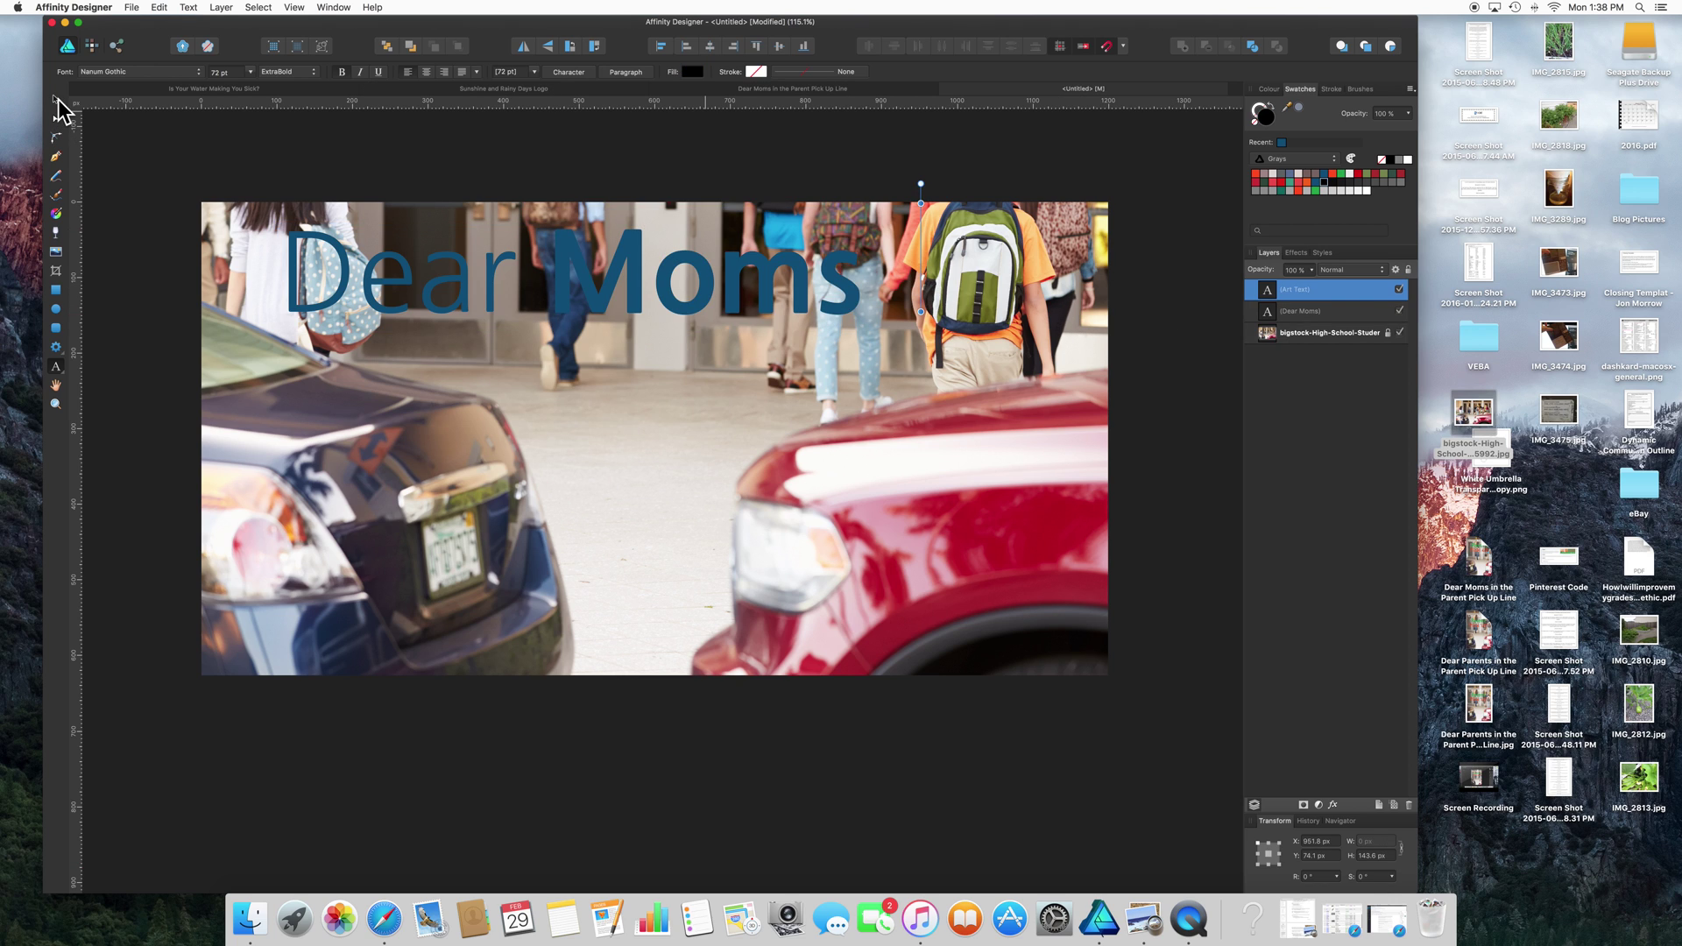
# Duplicate the "Dear Moms" text three times, stacking the copies below the original
pyautogui.click(615, 302)
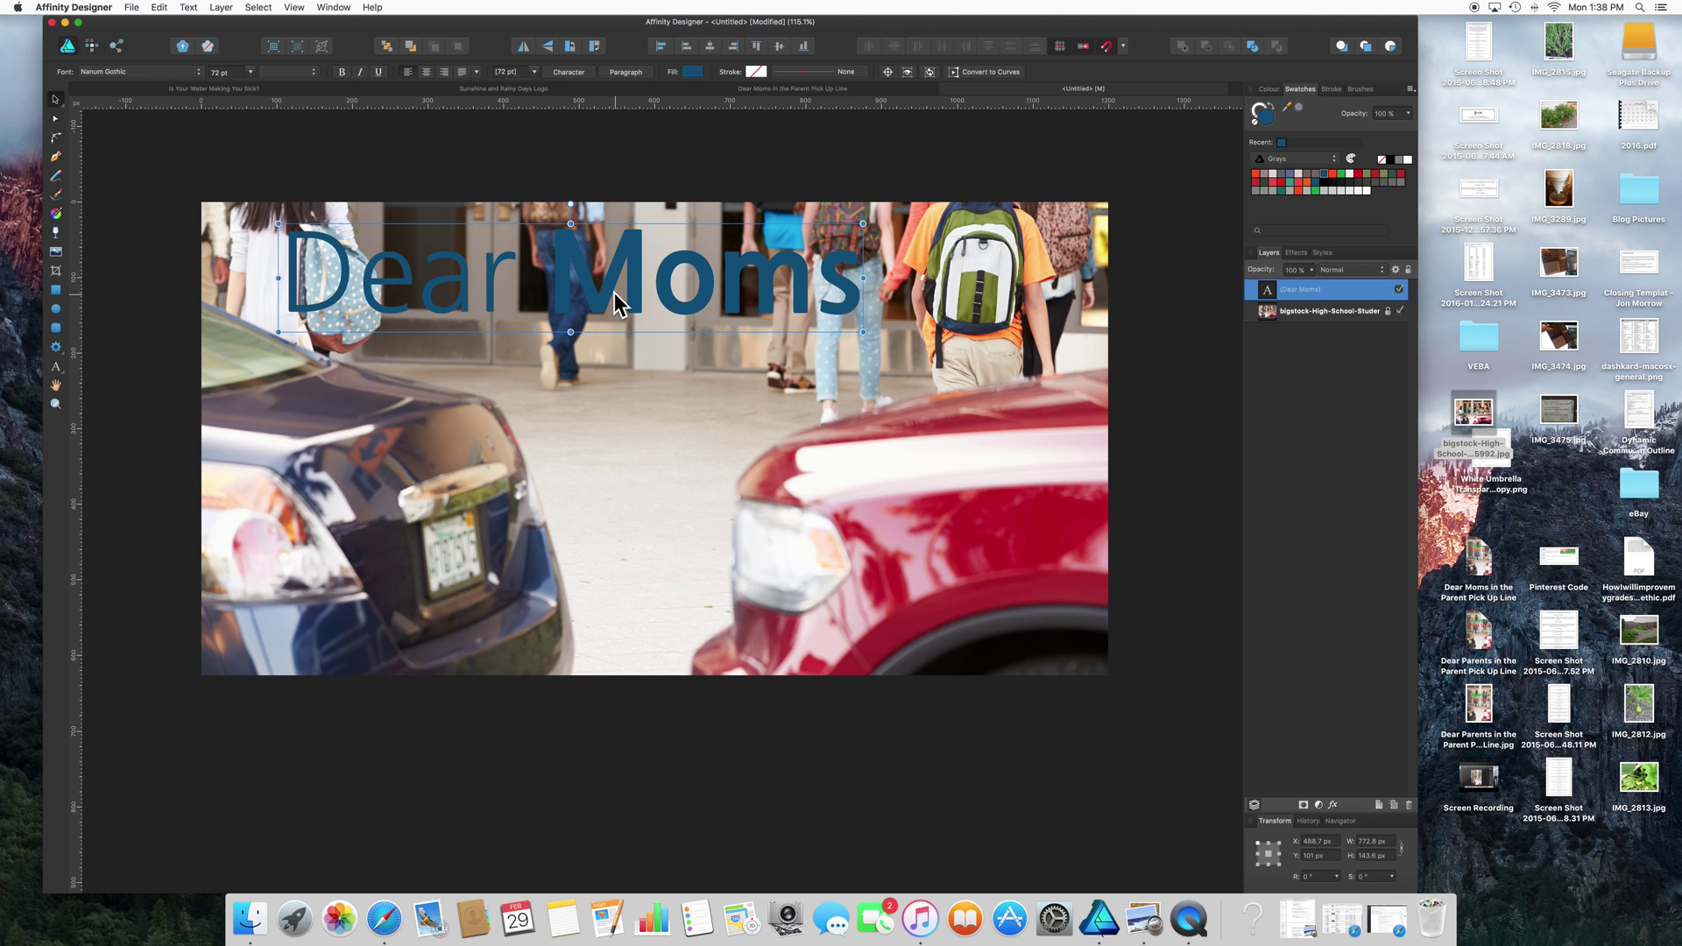
pyautogui.press('super+j')
pyautogui.moveTo(612, 287); pyautogui.dragTo(632, 584)
pyautogui.press('super+j')
pyautogui.hscroll(1, 623, 487)
pyautogui.press('super+j')
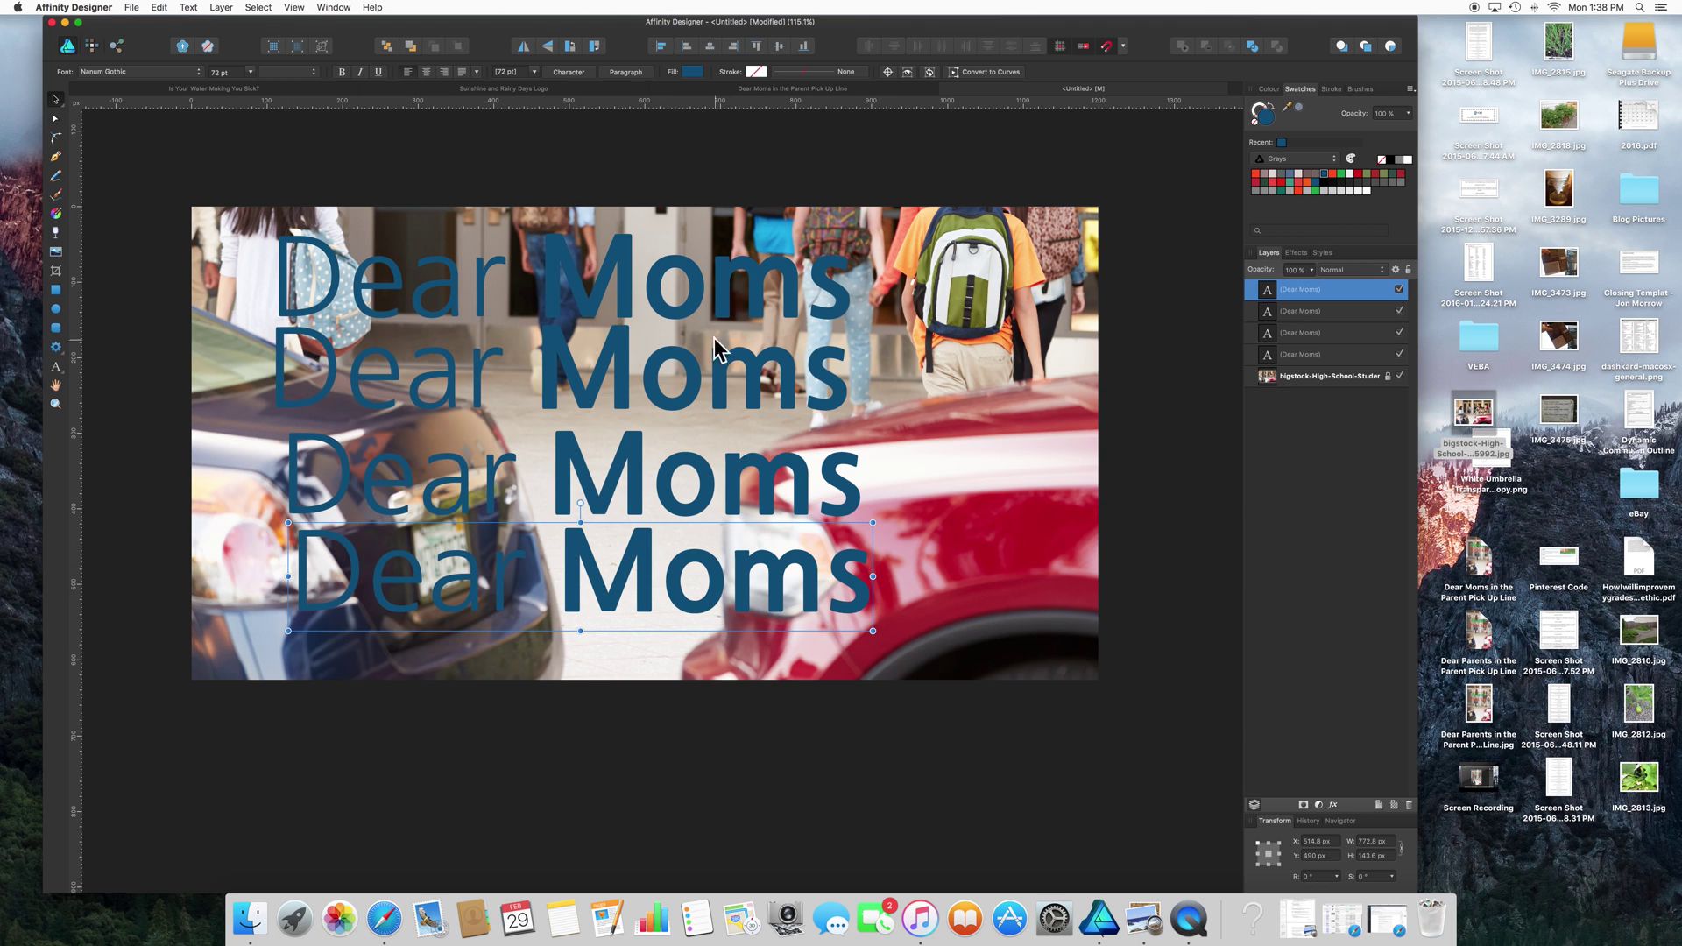
# Replace the second "Dear Moms" line's text with "in the" and set its size to 30 pt
pyautogui.click(550, 367)
pyautogui.doubleClick(550, 368)
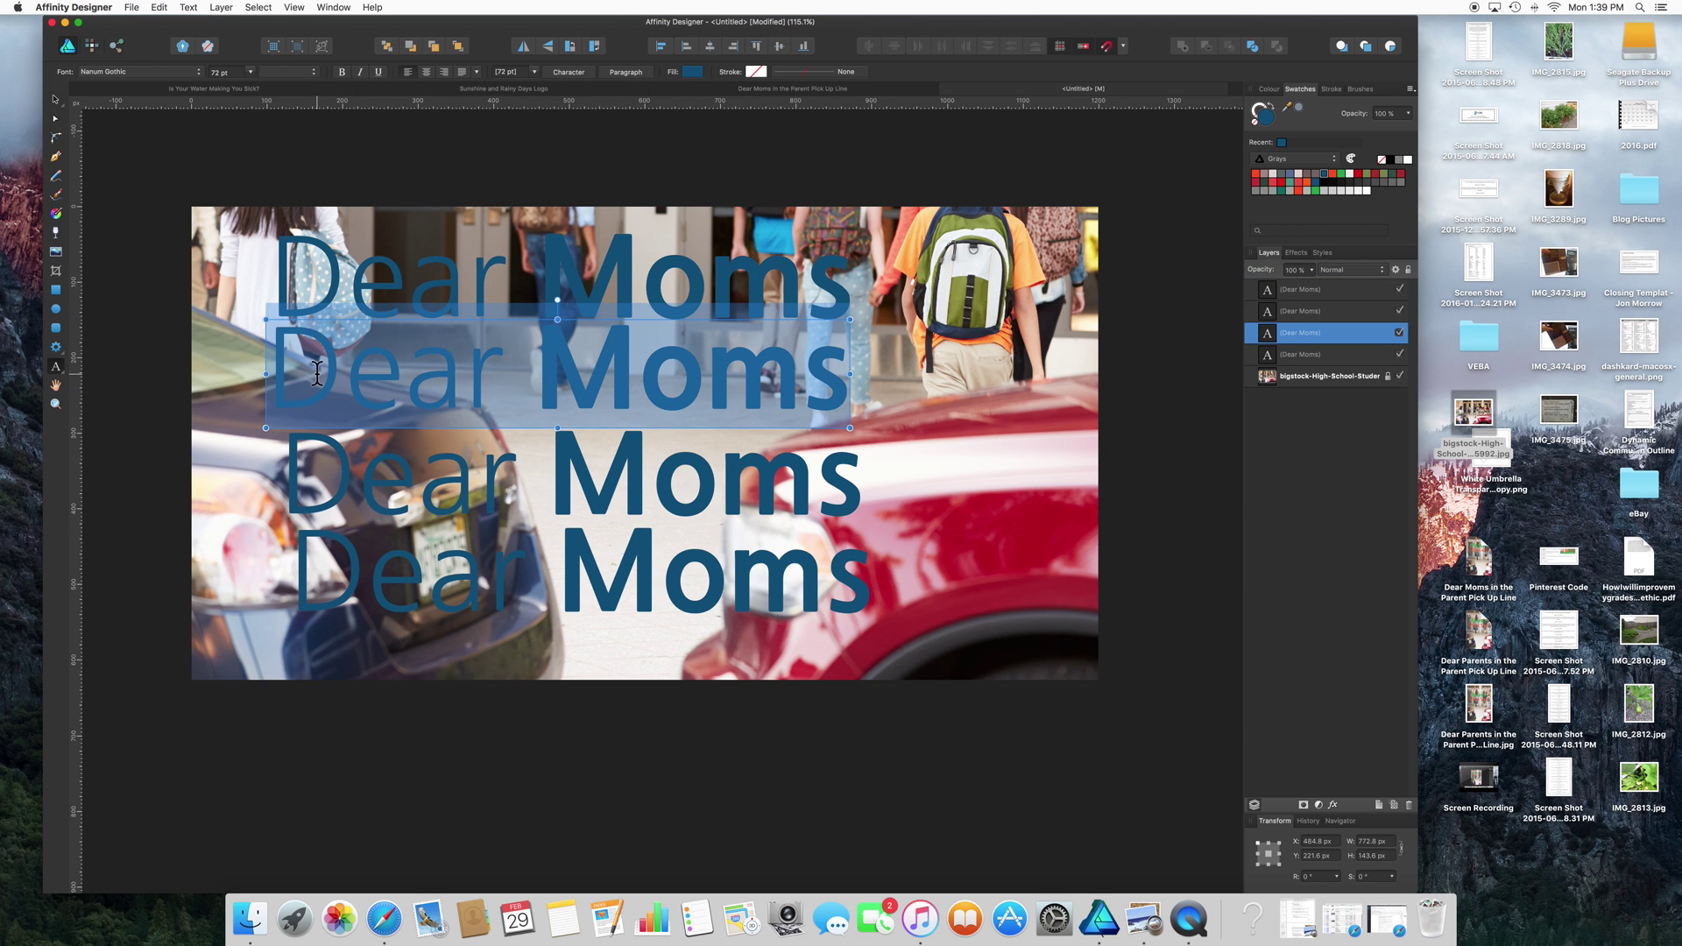
pyautogui.hscroll(-1, 550, 378)
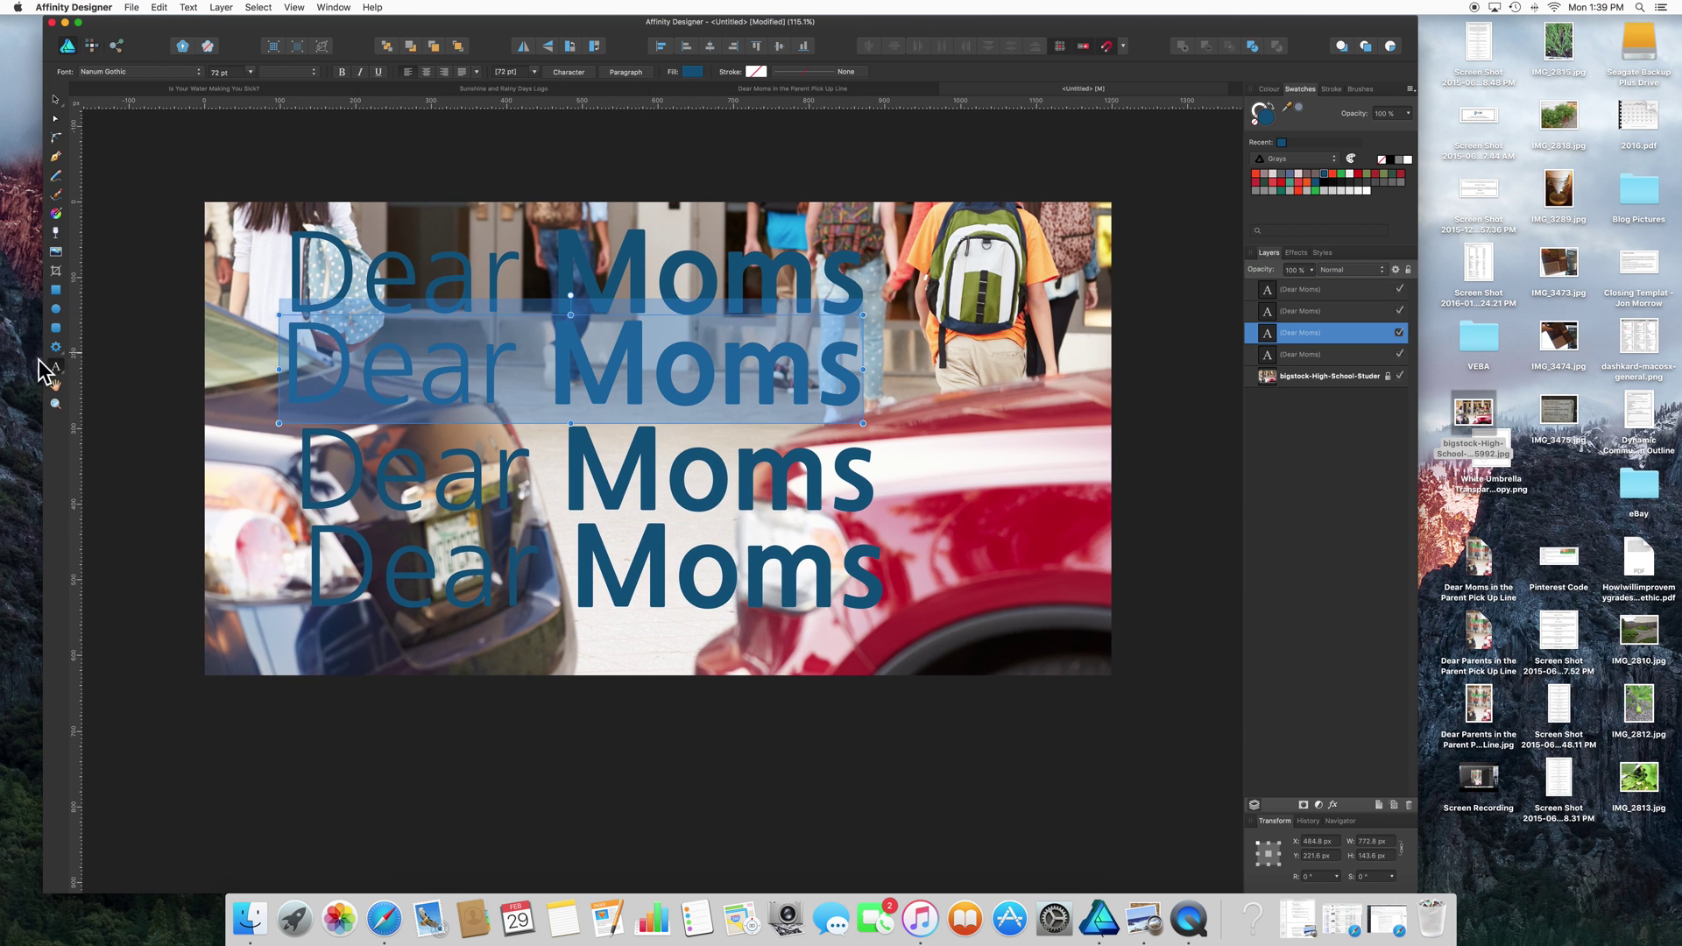
pyautogui.click(56, 366)
pyautogui.write('in the')
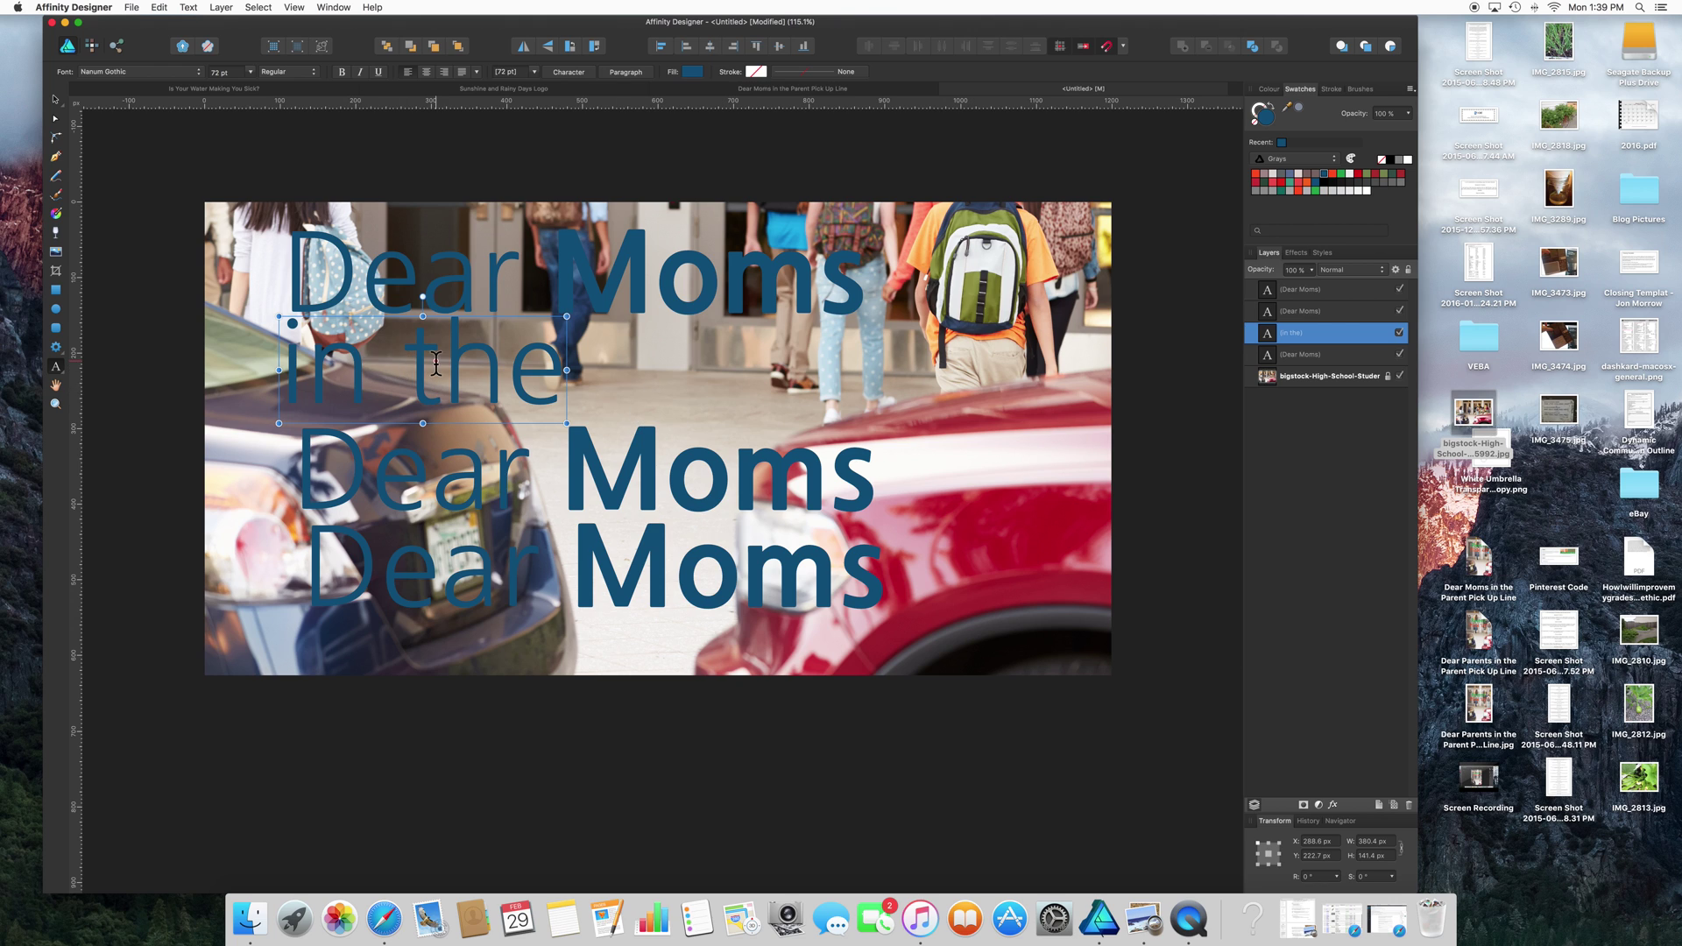
pyautogui.hotkey('alt', 'shift', 'Left')
pyautogui.hotkey('alt', 'shift', 'Left')
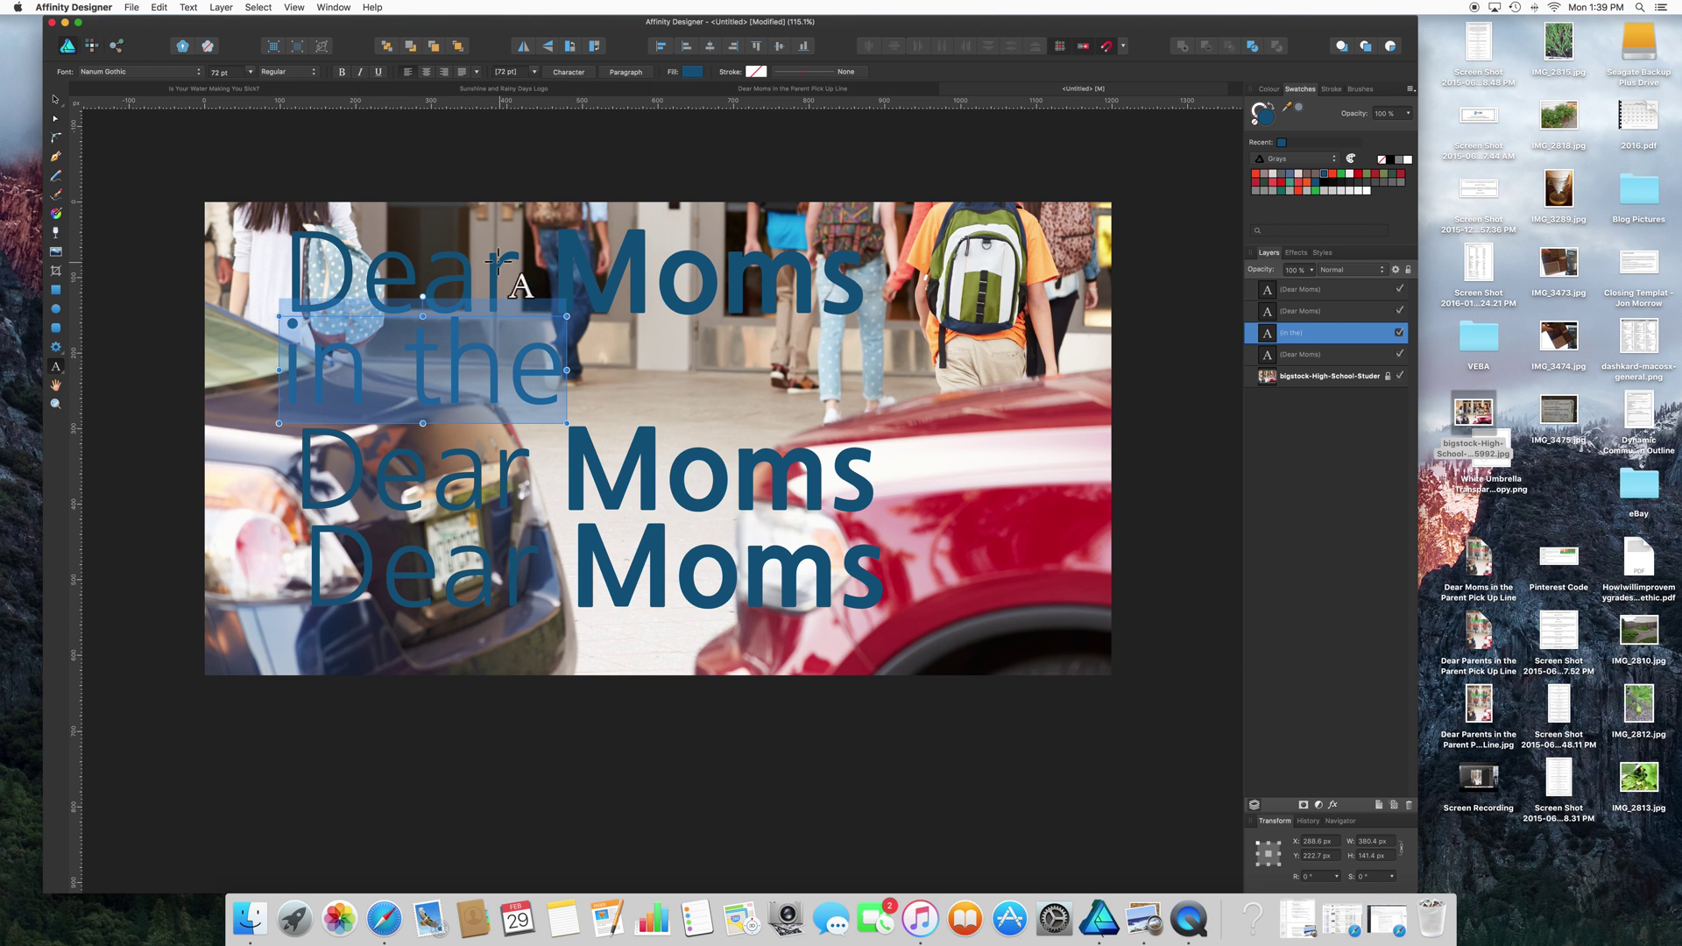
pyautogui.click(248, 72)
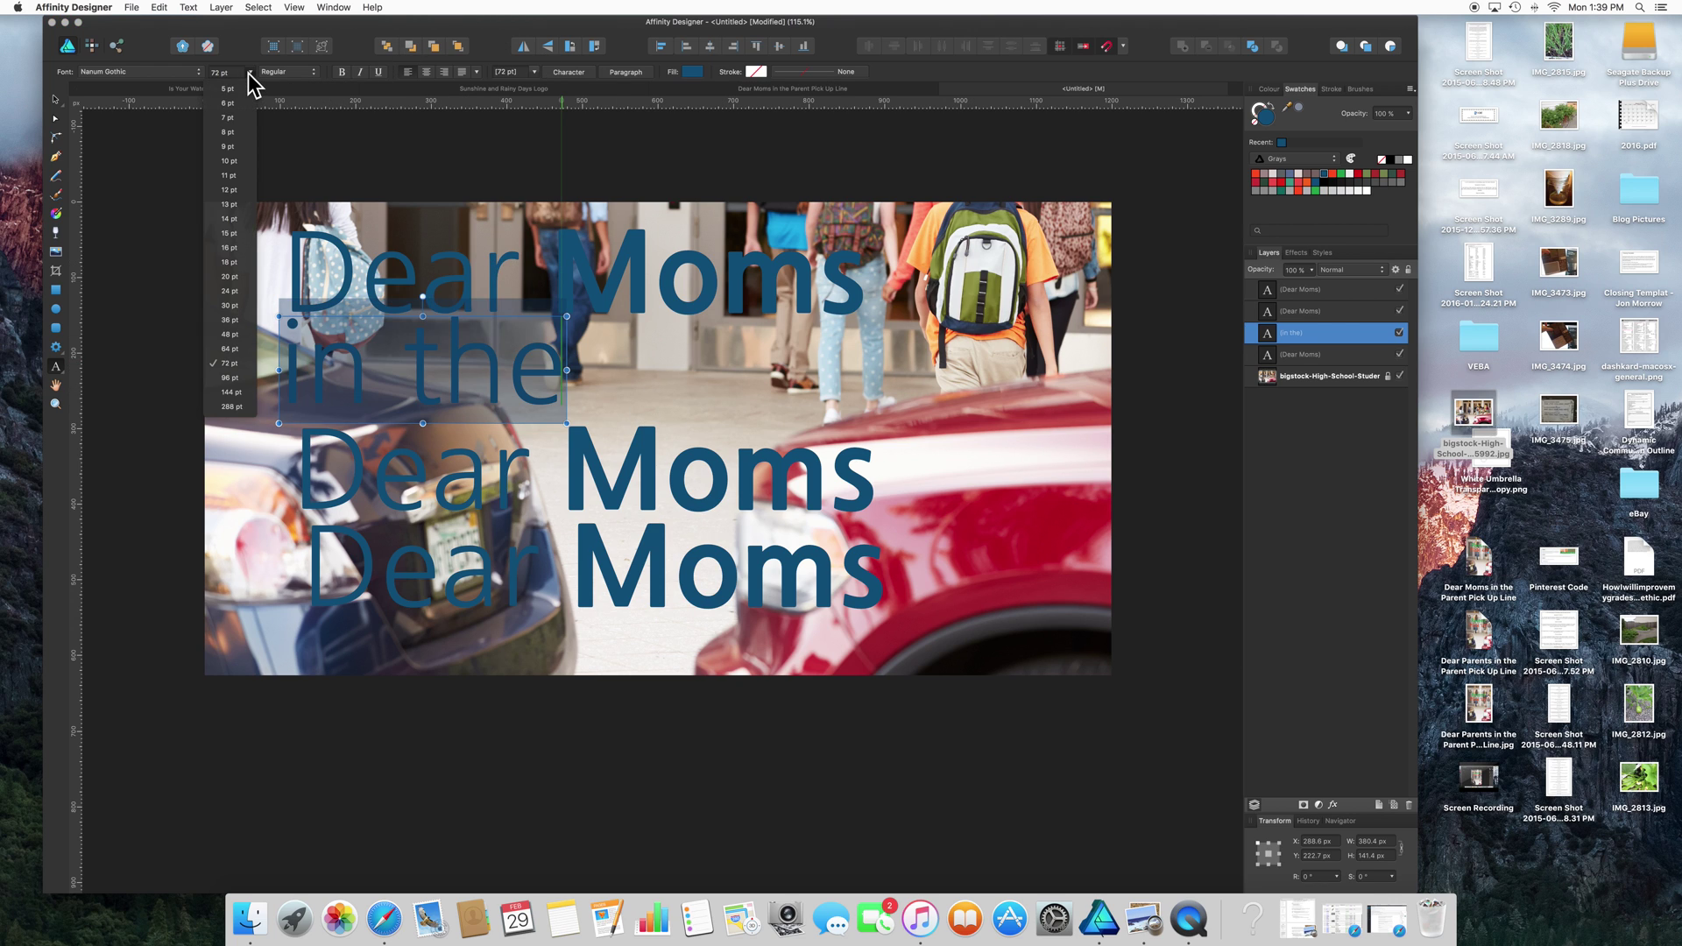
pyautogui.click(230, 306)
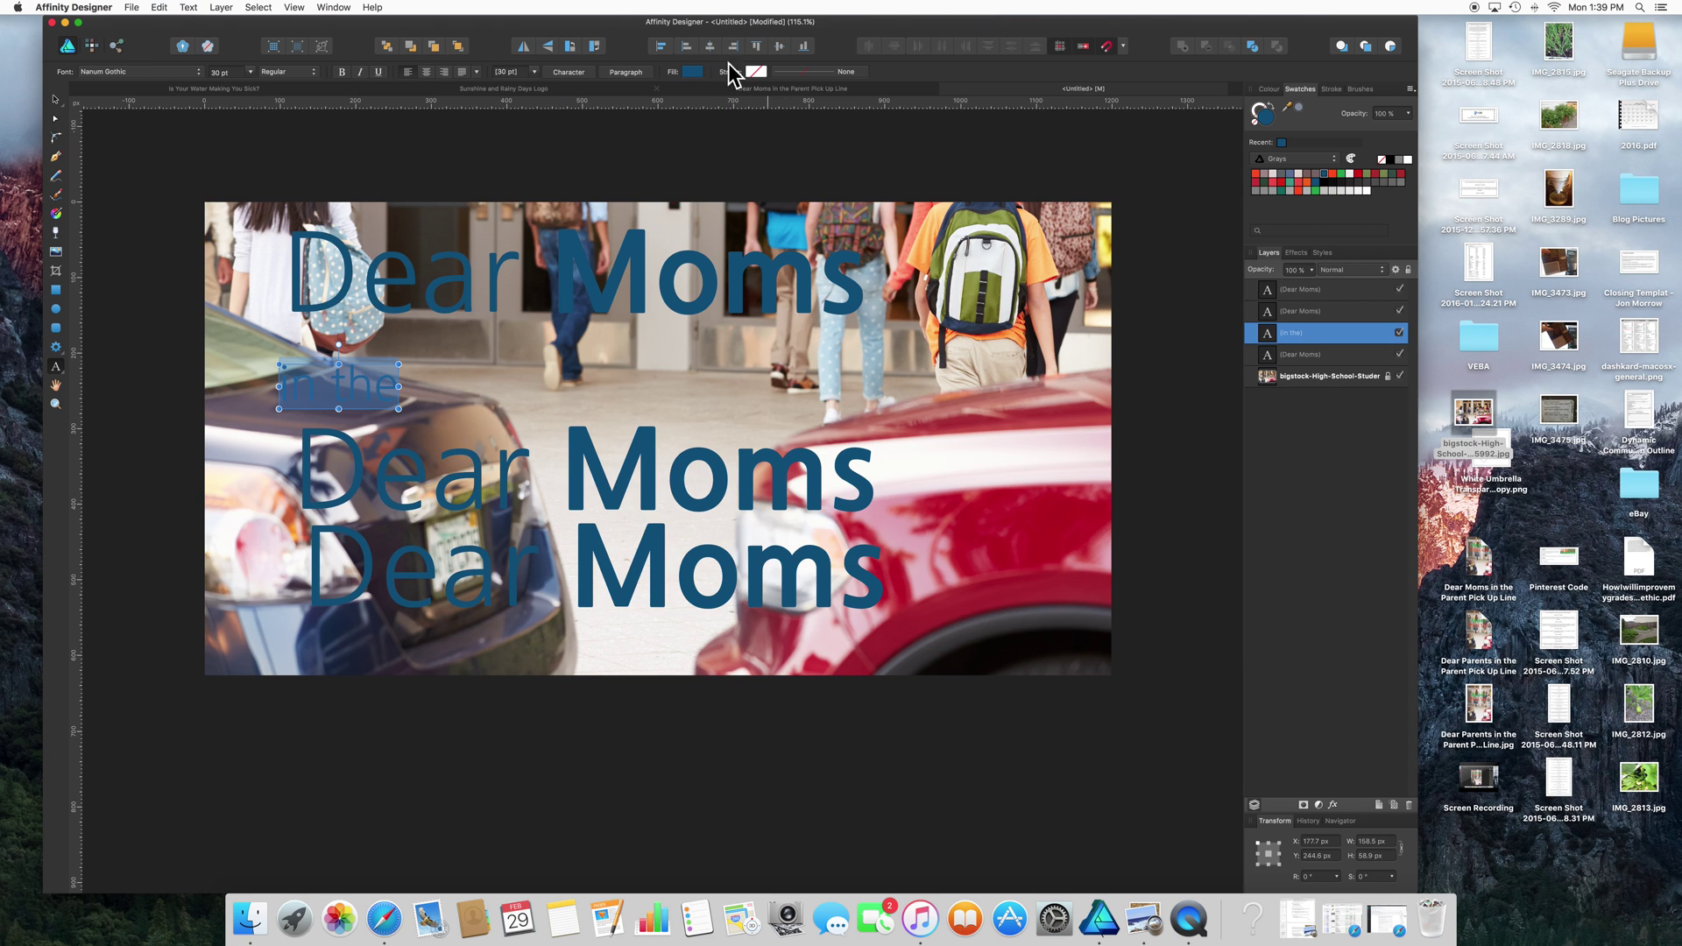
# Rotate the "in the" text 90° so it reads upward and shift it slightly right beneath "Dear"
pyautogui.click(570, 48)
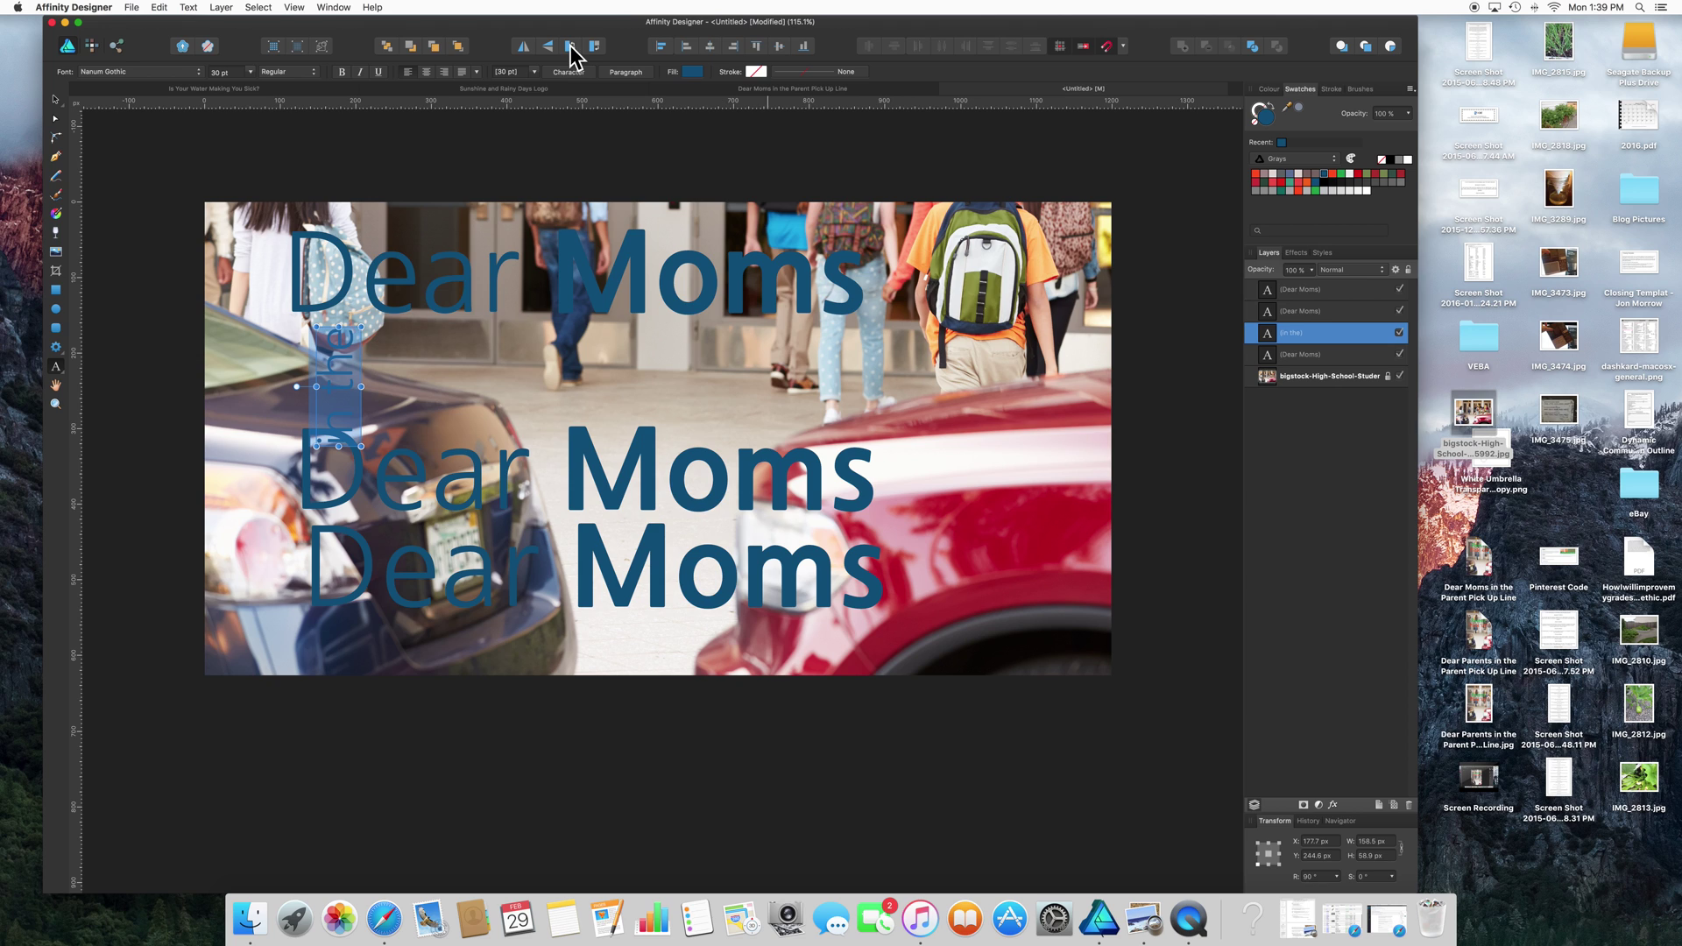
pyautogui.click(55, 99)
pyautogui.moveTo(336, 382); pyautogui.dragTo(359, 383)
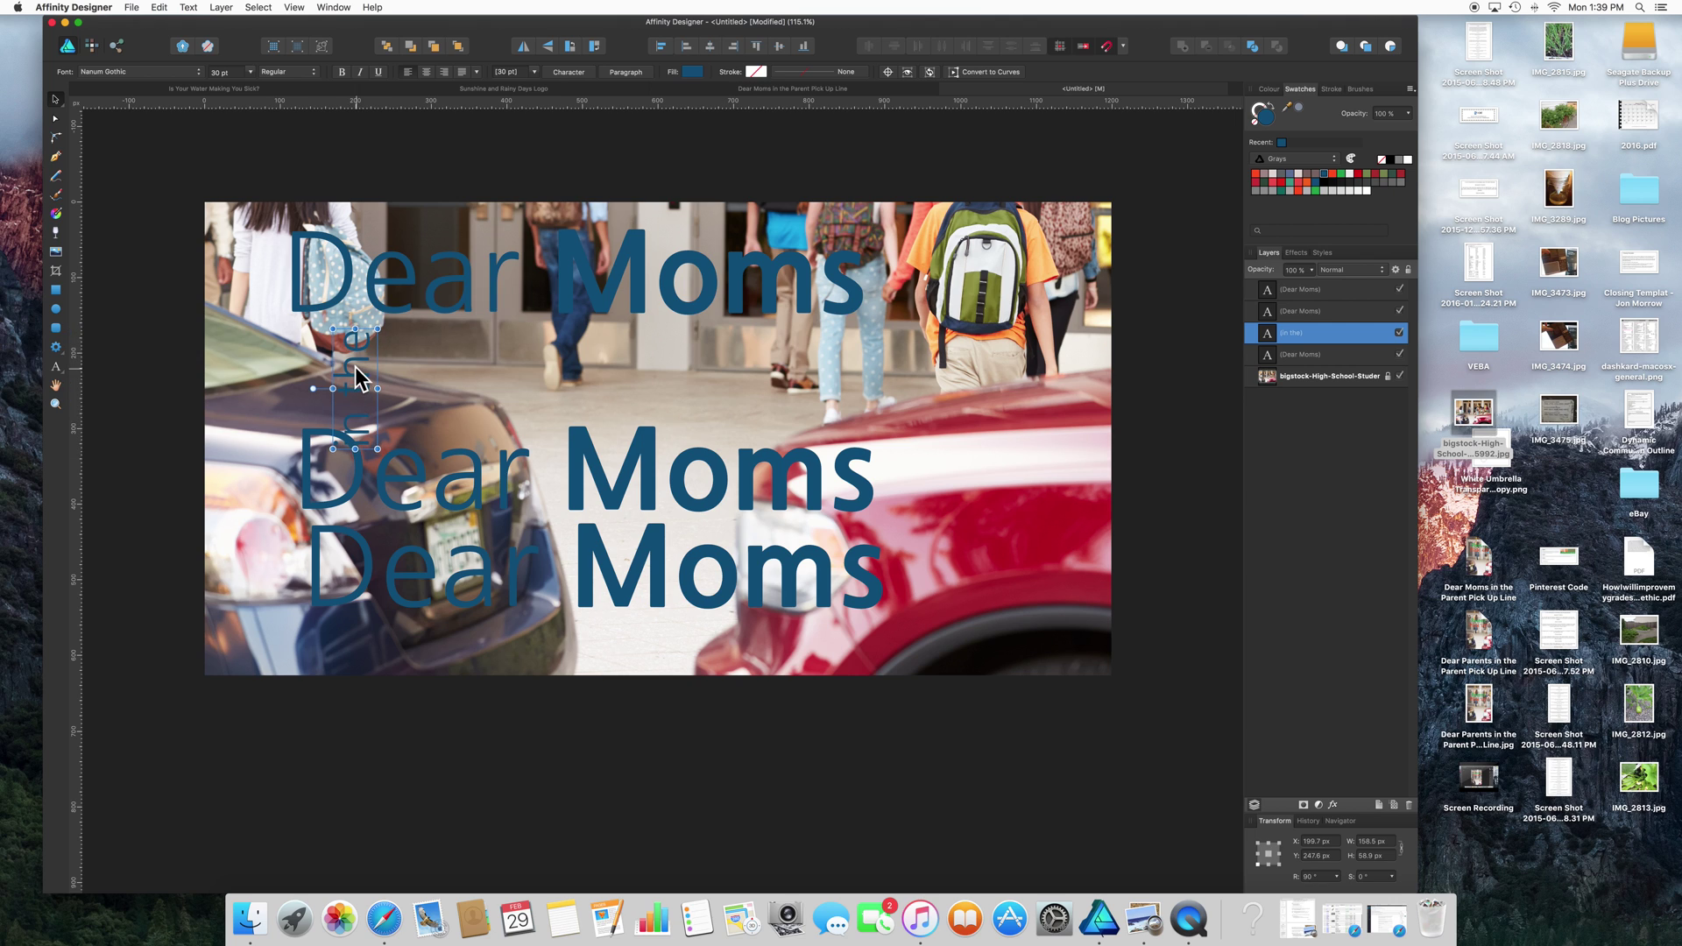
# Replace the third line's text with "Parent" and move it beside the vertical "in the" text
pyautogui.doubleClick(578, 485)
pyautogui.tripleClick(579, 485)
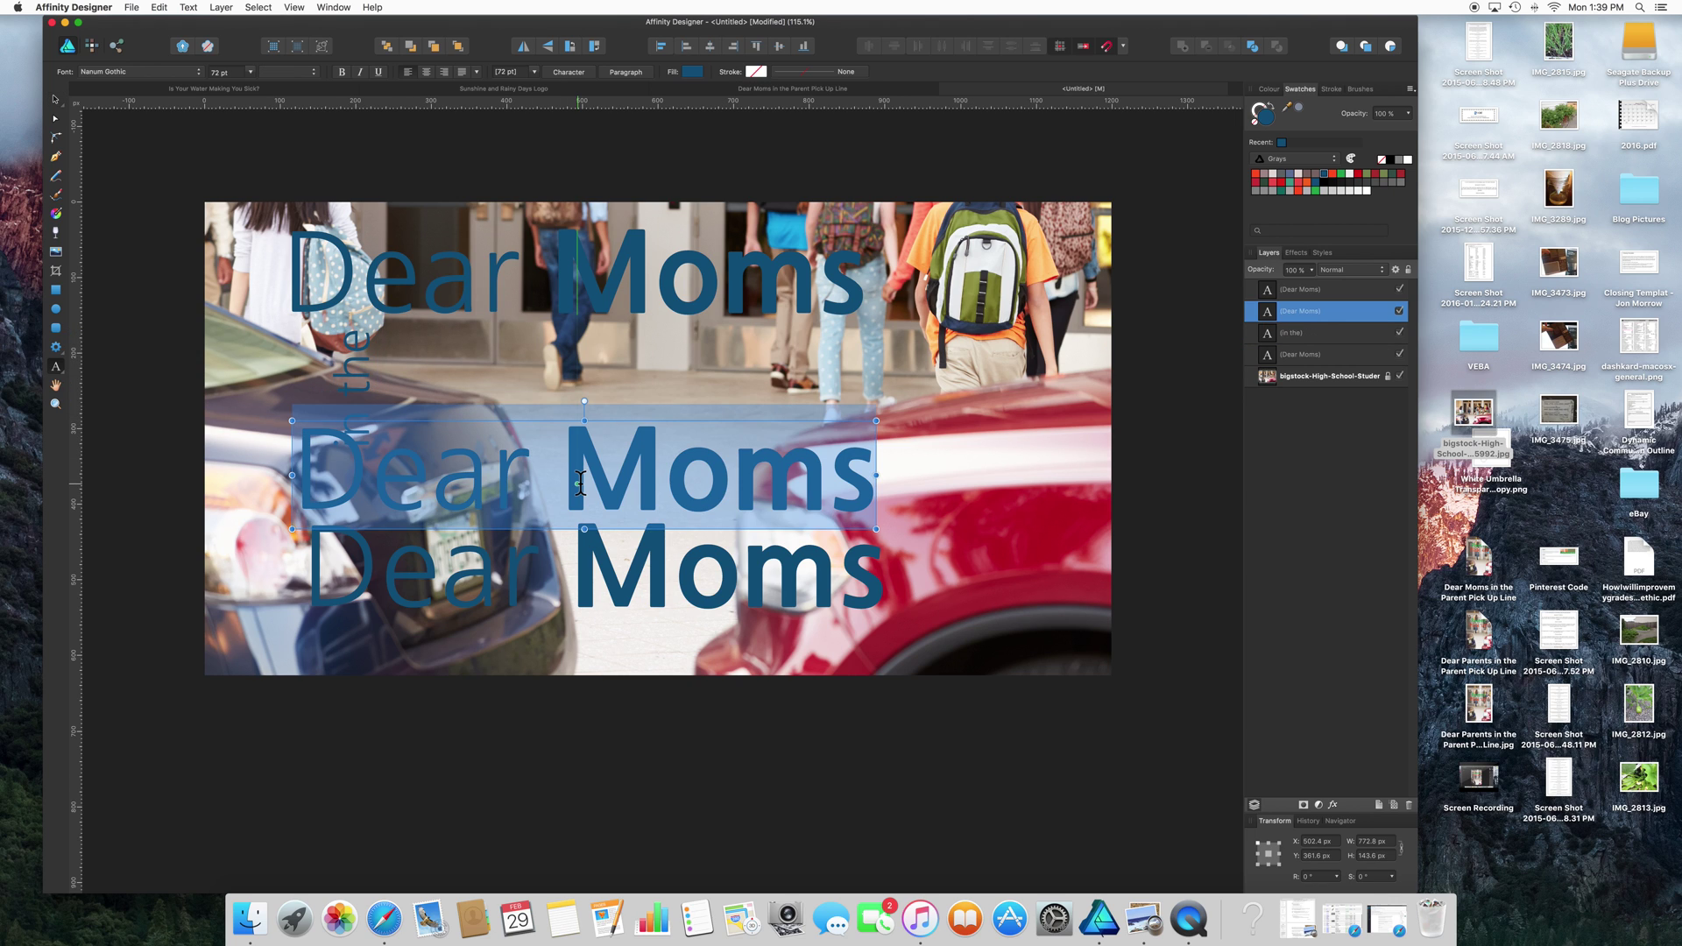
pyautogui.write('Parent')
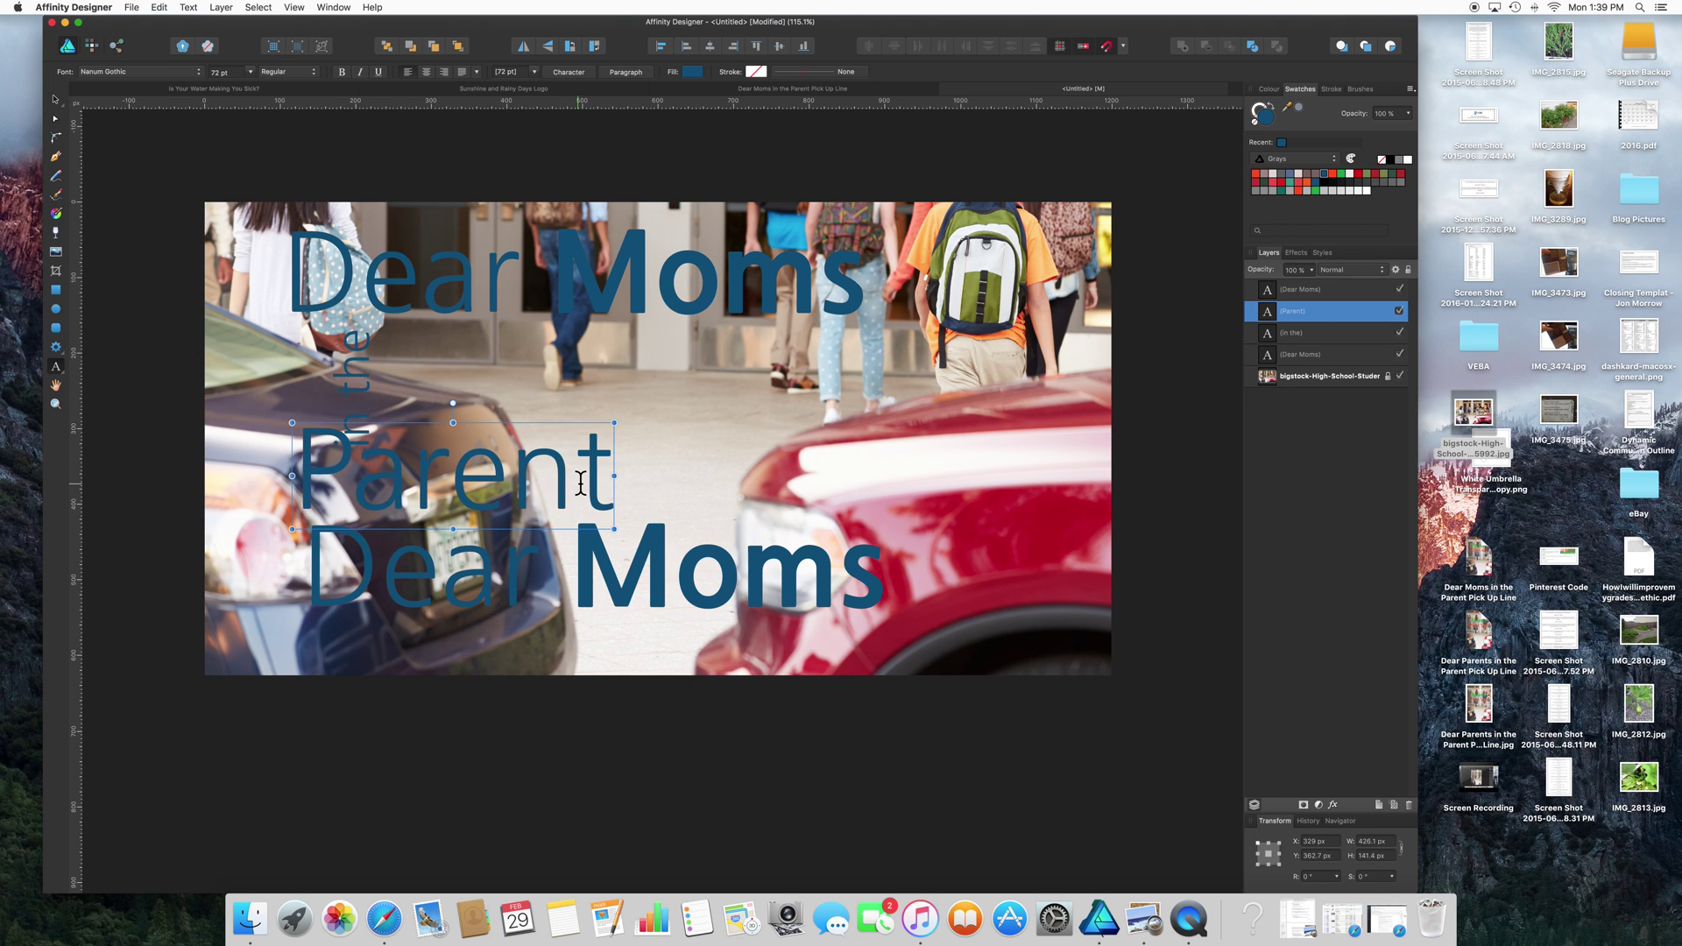
pyautogui.click(55, 100)
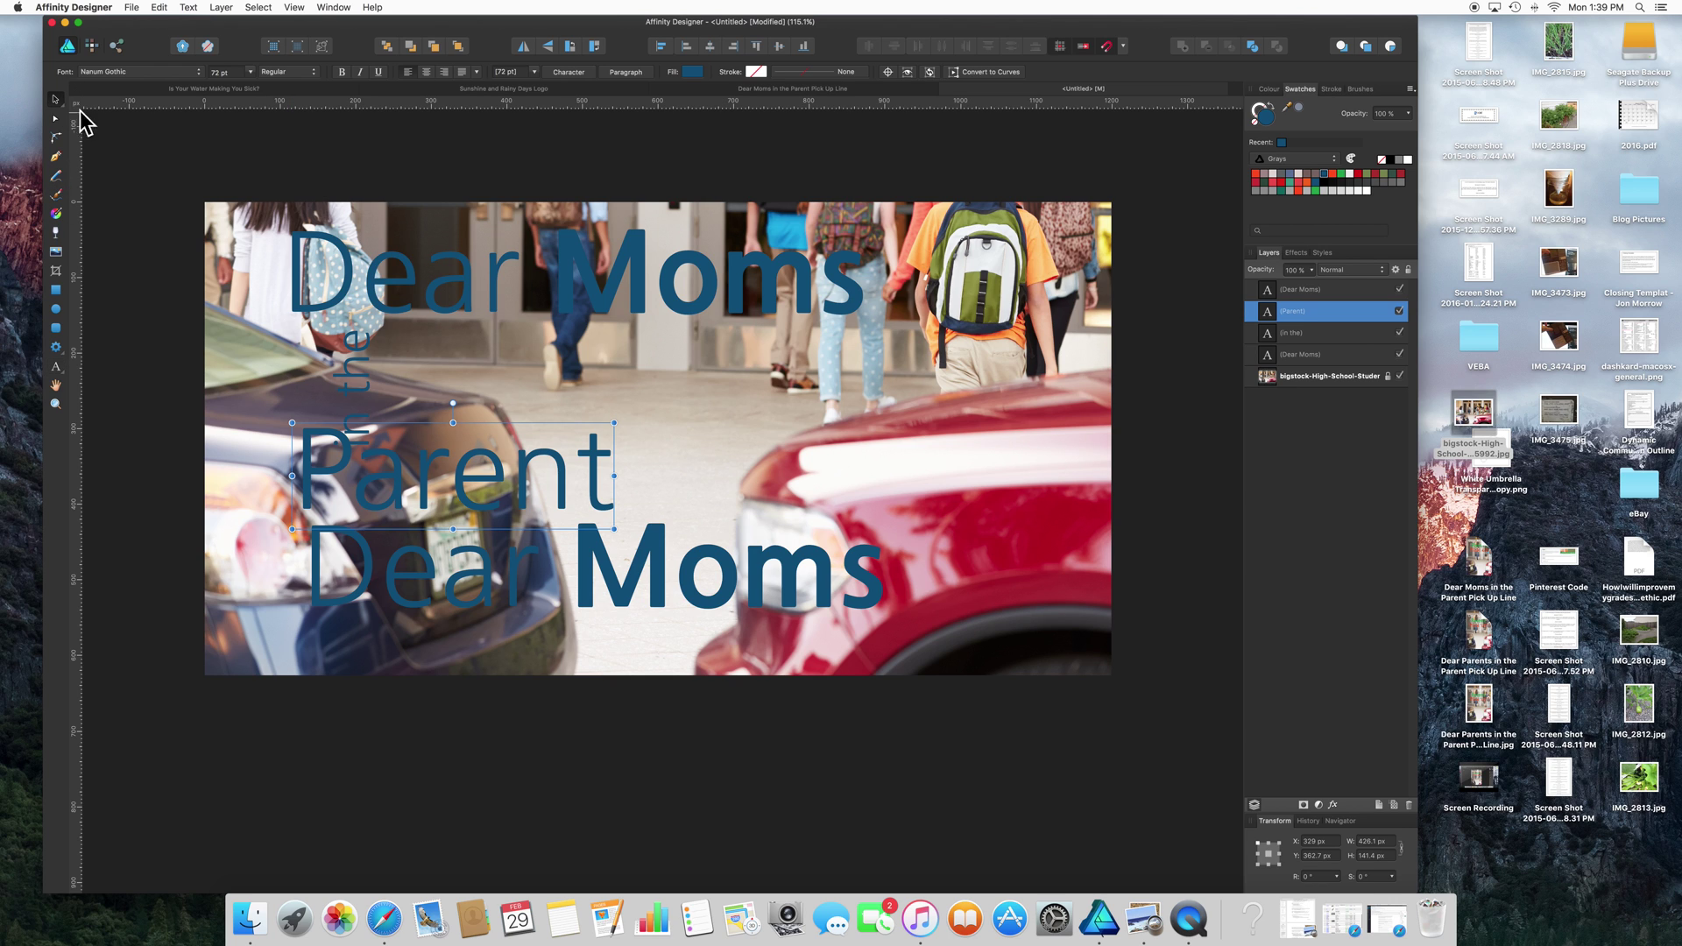
pyautogui.moveTo(462, 501); pyautogui.dragTo(565, 414)
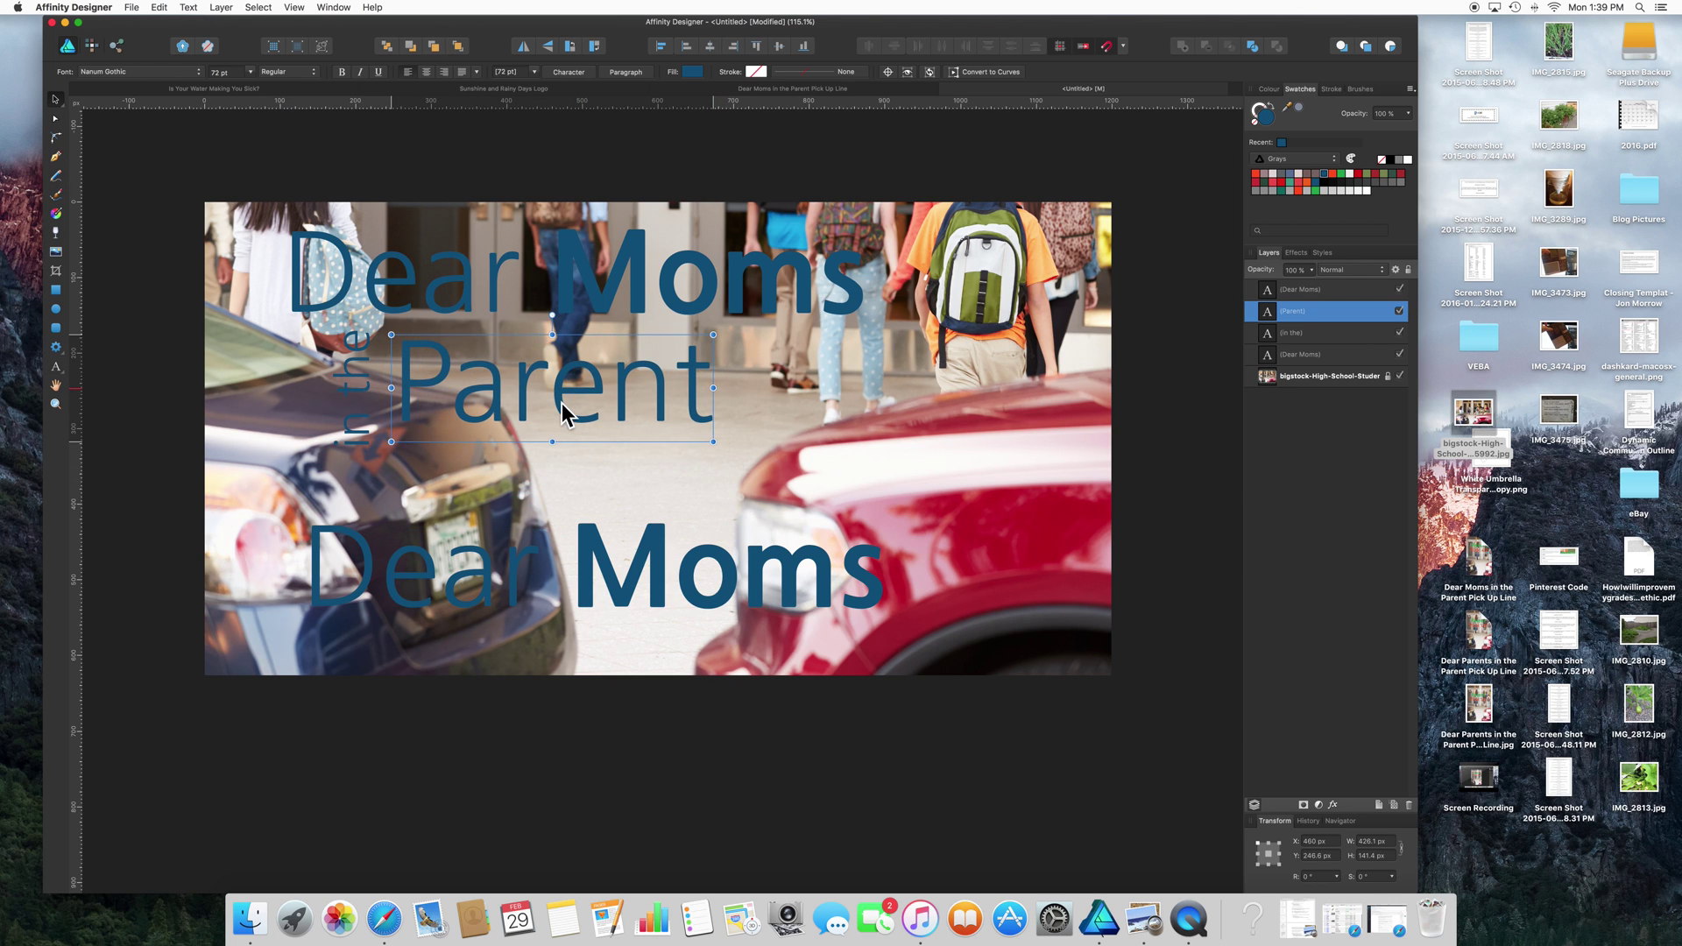
# Recolour the whole "Parent" text green with the hex value 00A442
pyautogui.doubleClick(565, 415)
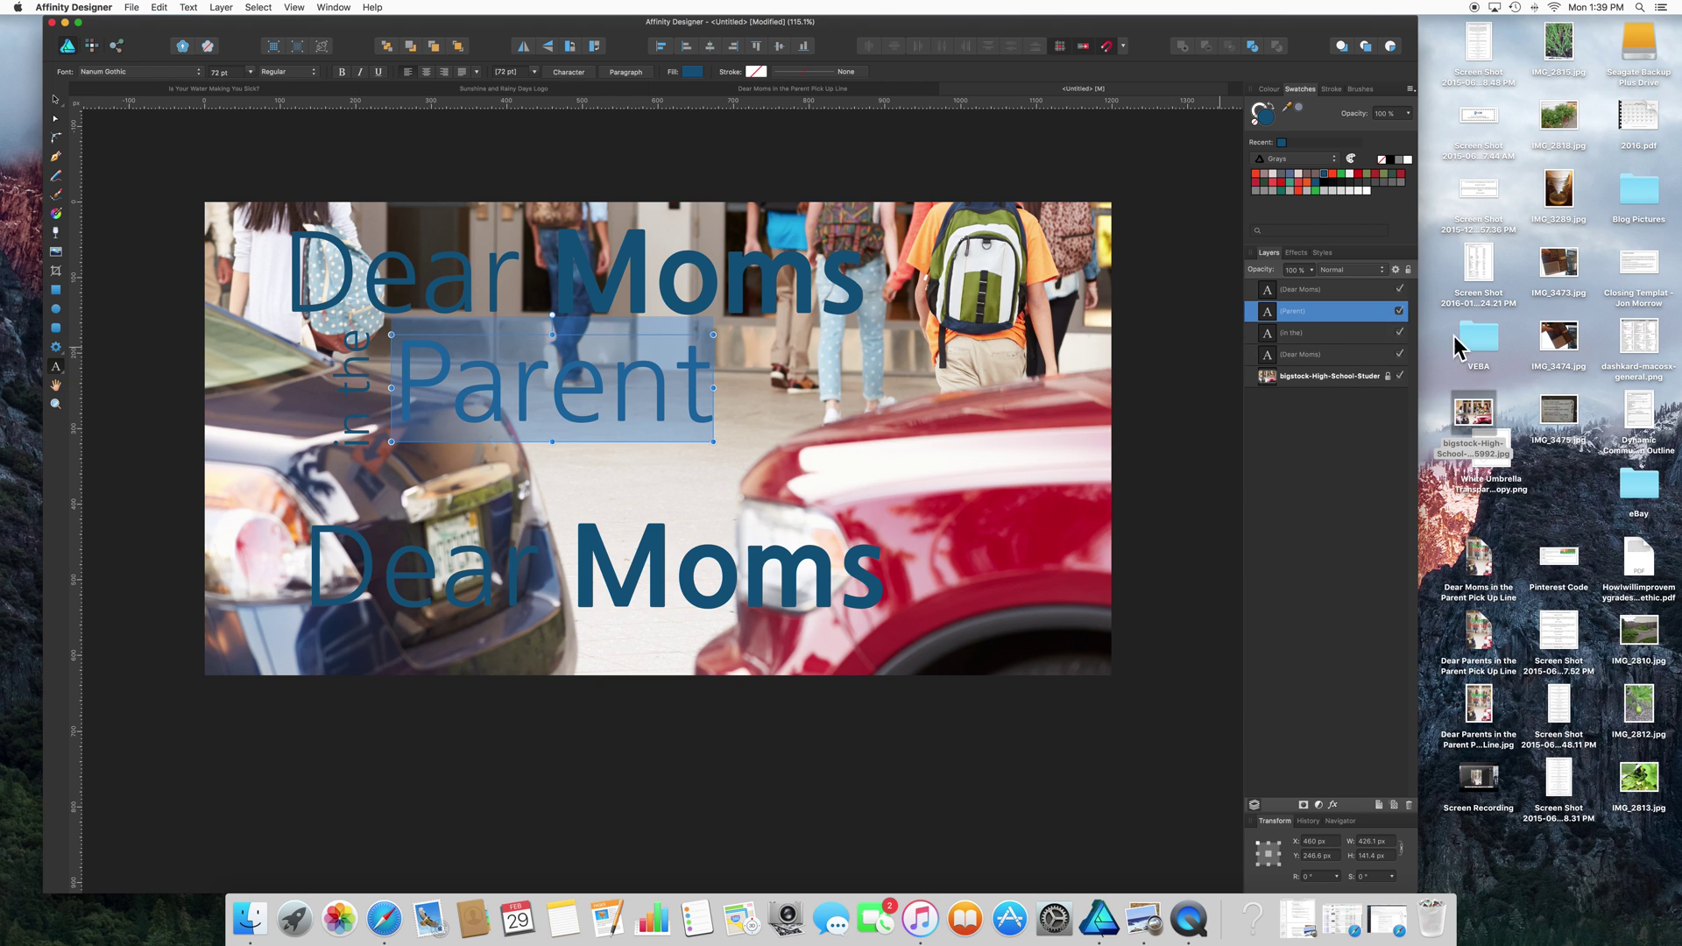
pyautogui.doubleClick(1269, 118)
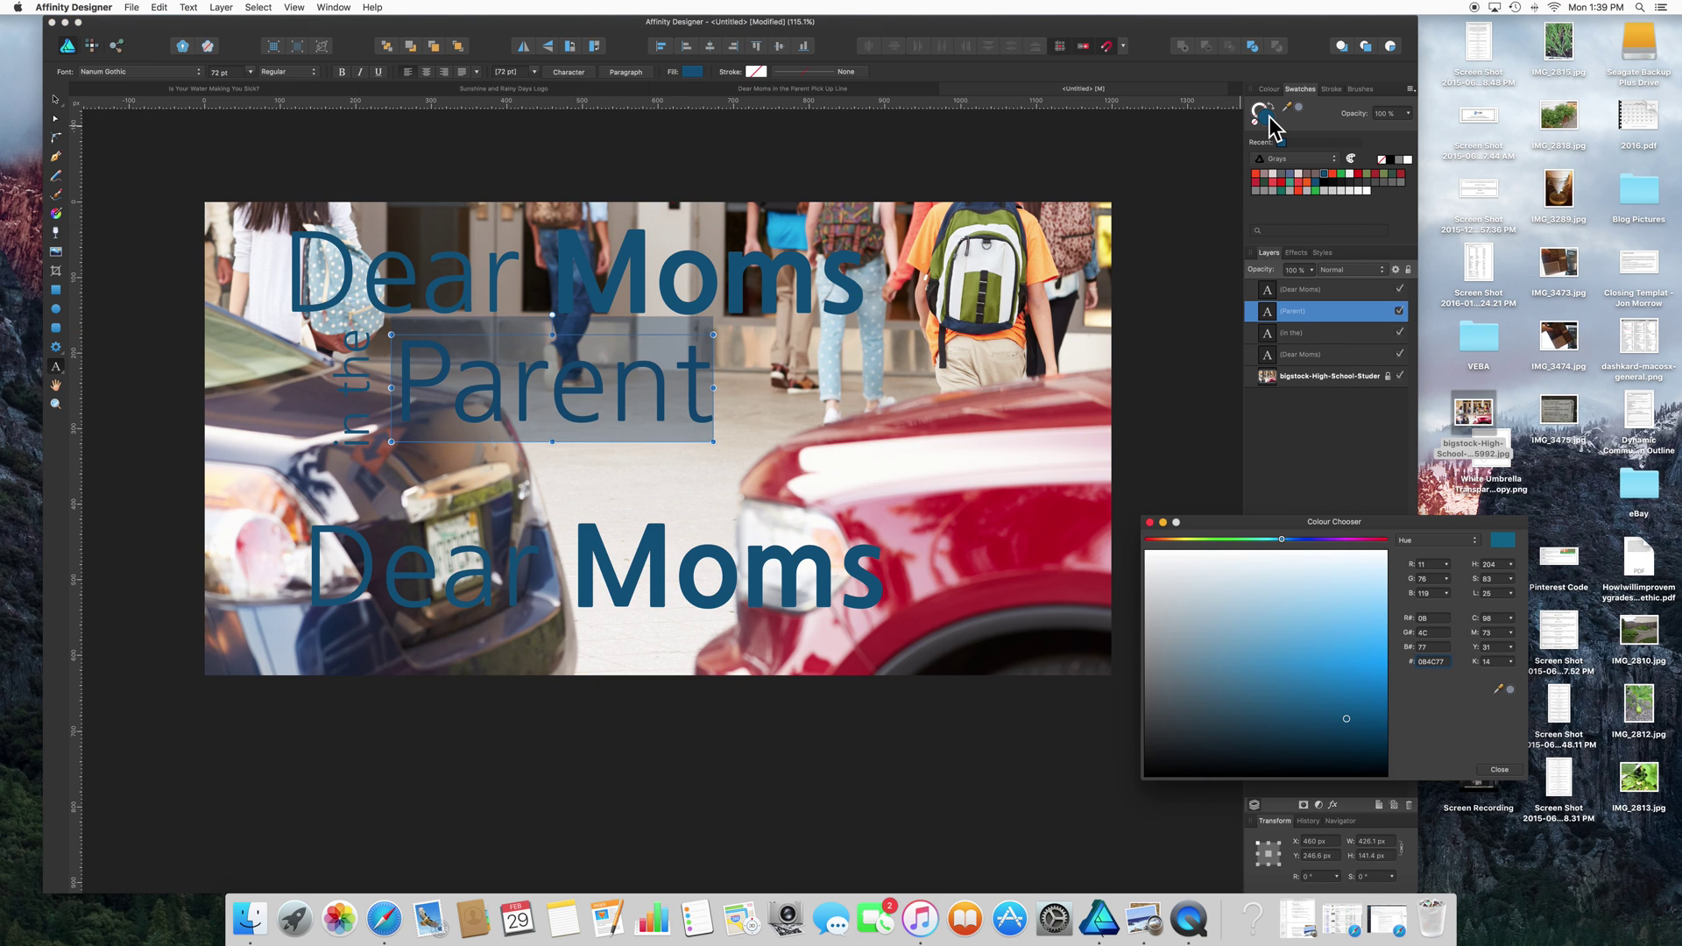
pyautogui.doubleClick(1433, 662)
pyautogui.write('00a442')
pyautogui.press('Return')
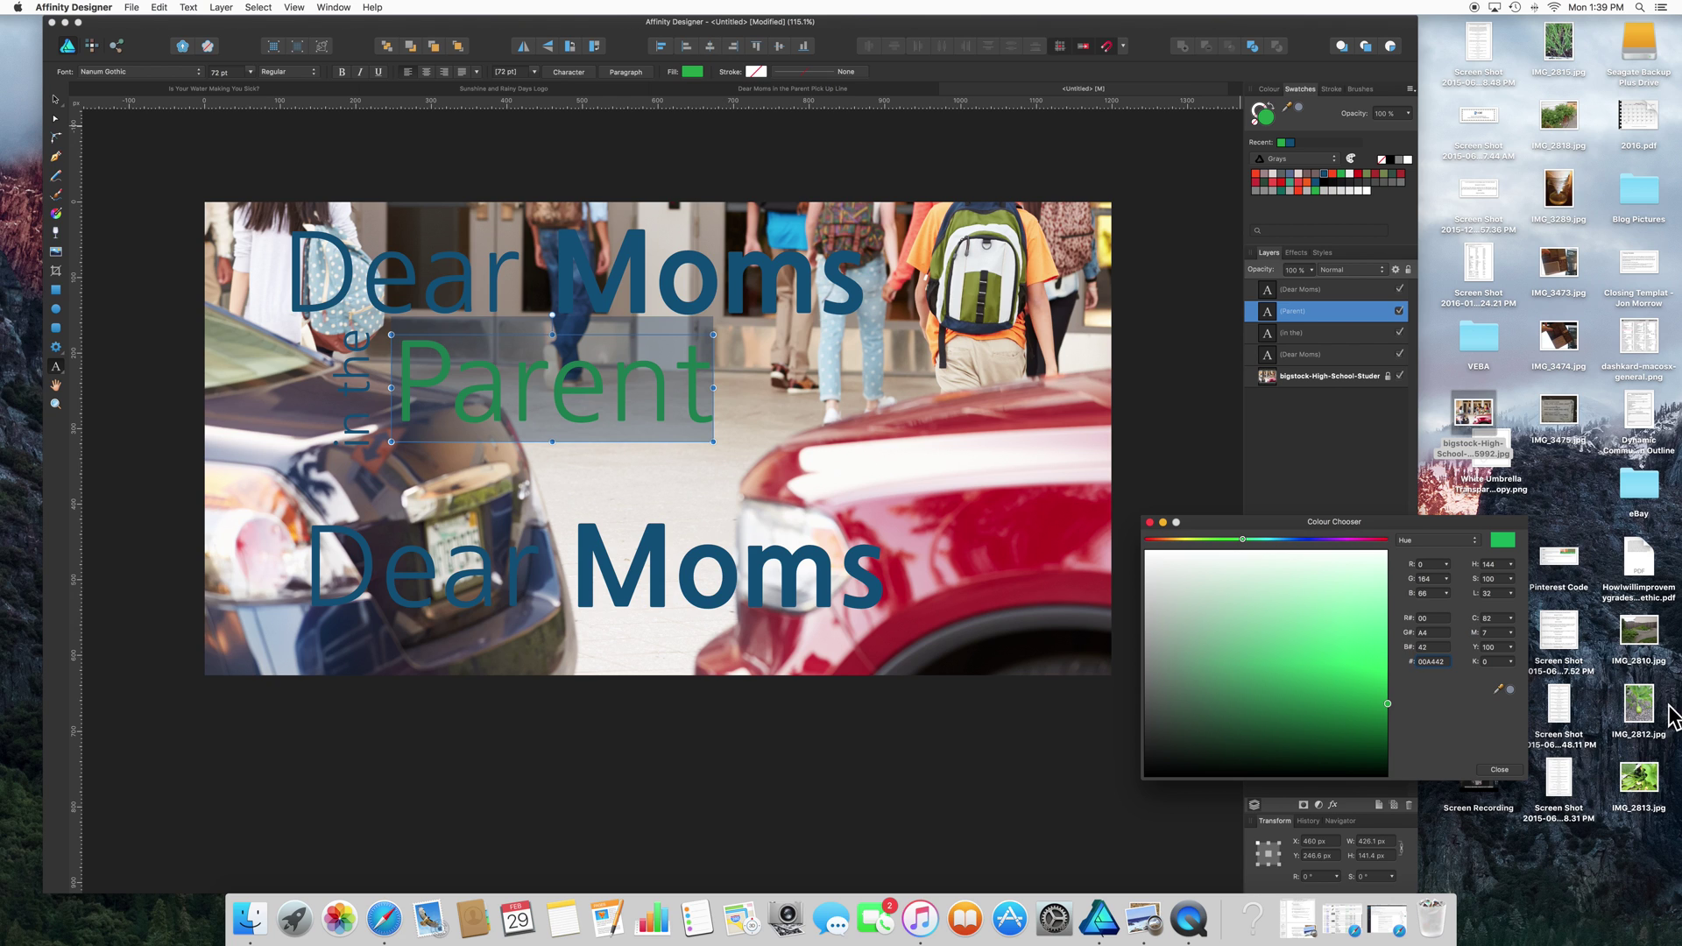
# Make the "Parent" text bold and add its green fill to the swatch palette
pyautogui.click(341, 72)
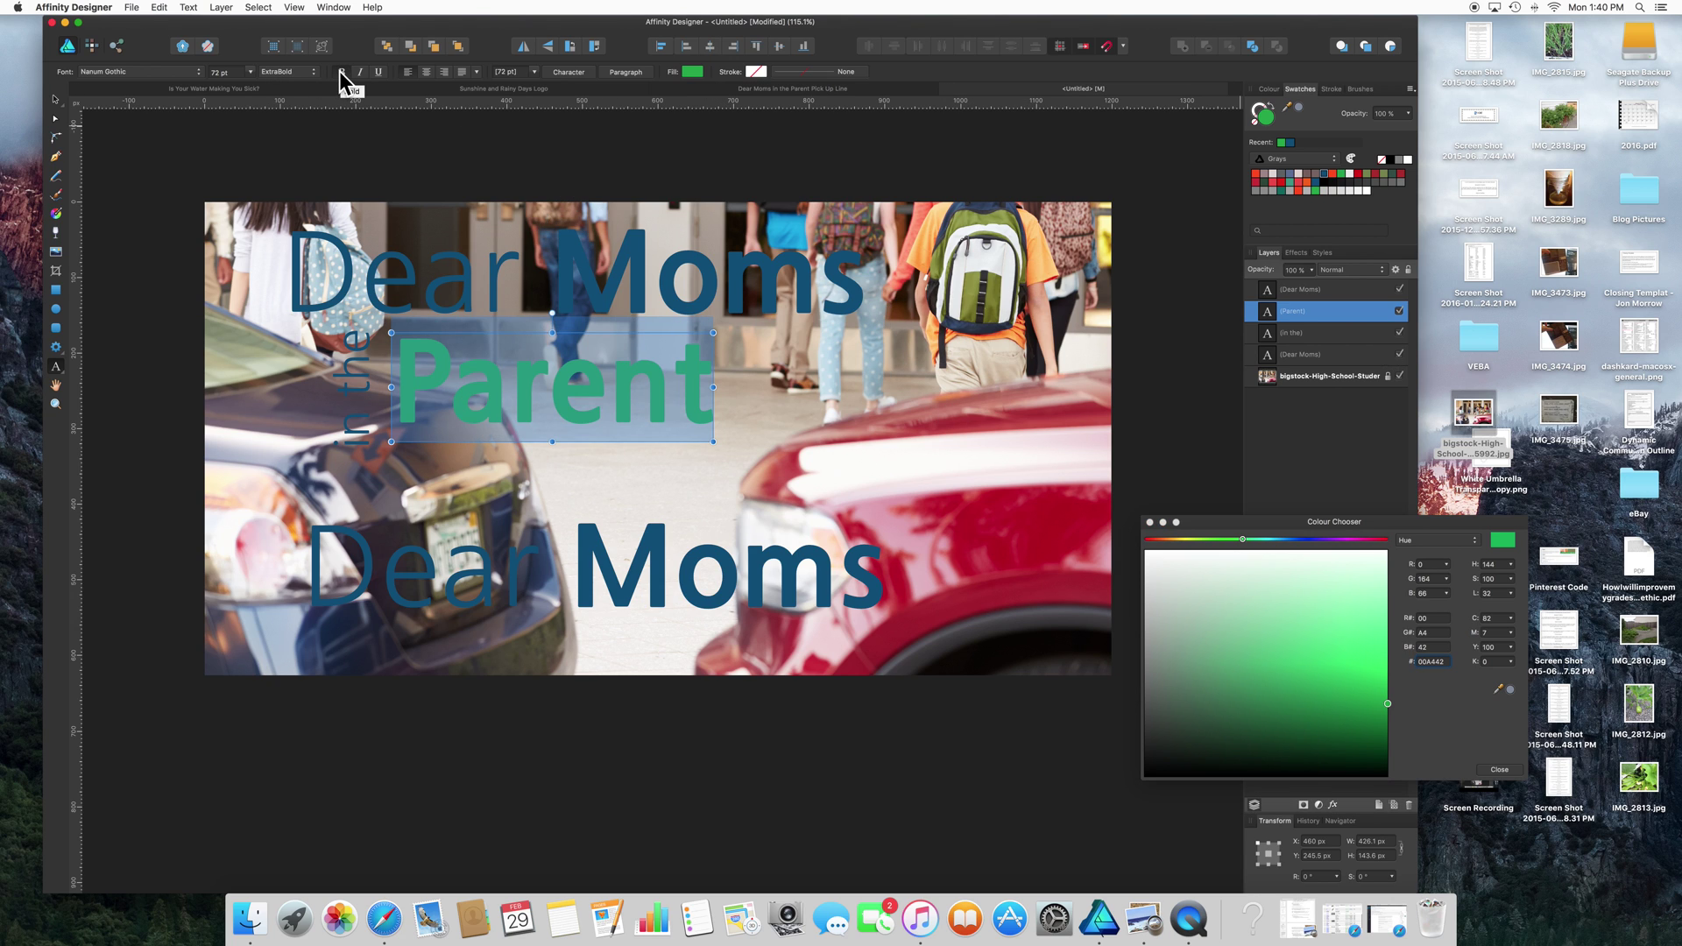
pyautogui.click(1350, 159)
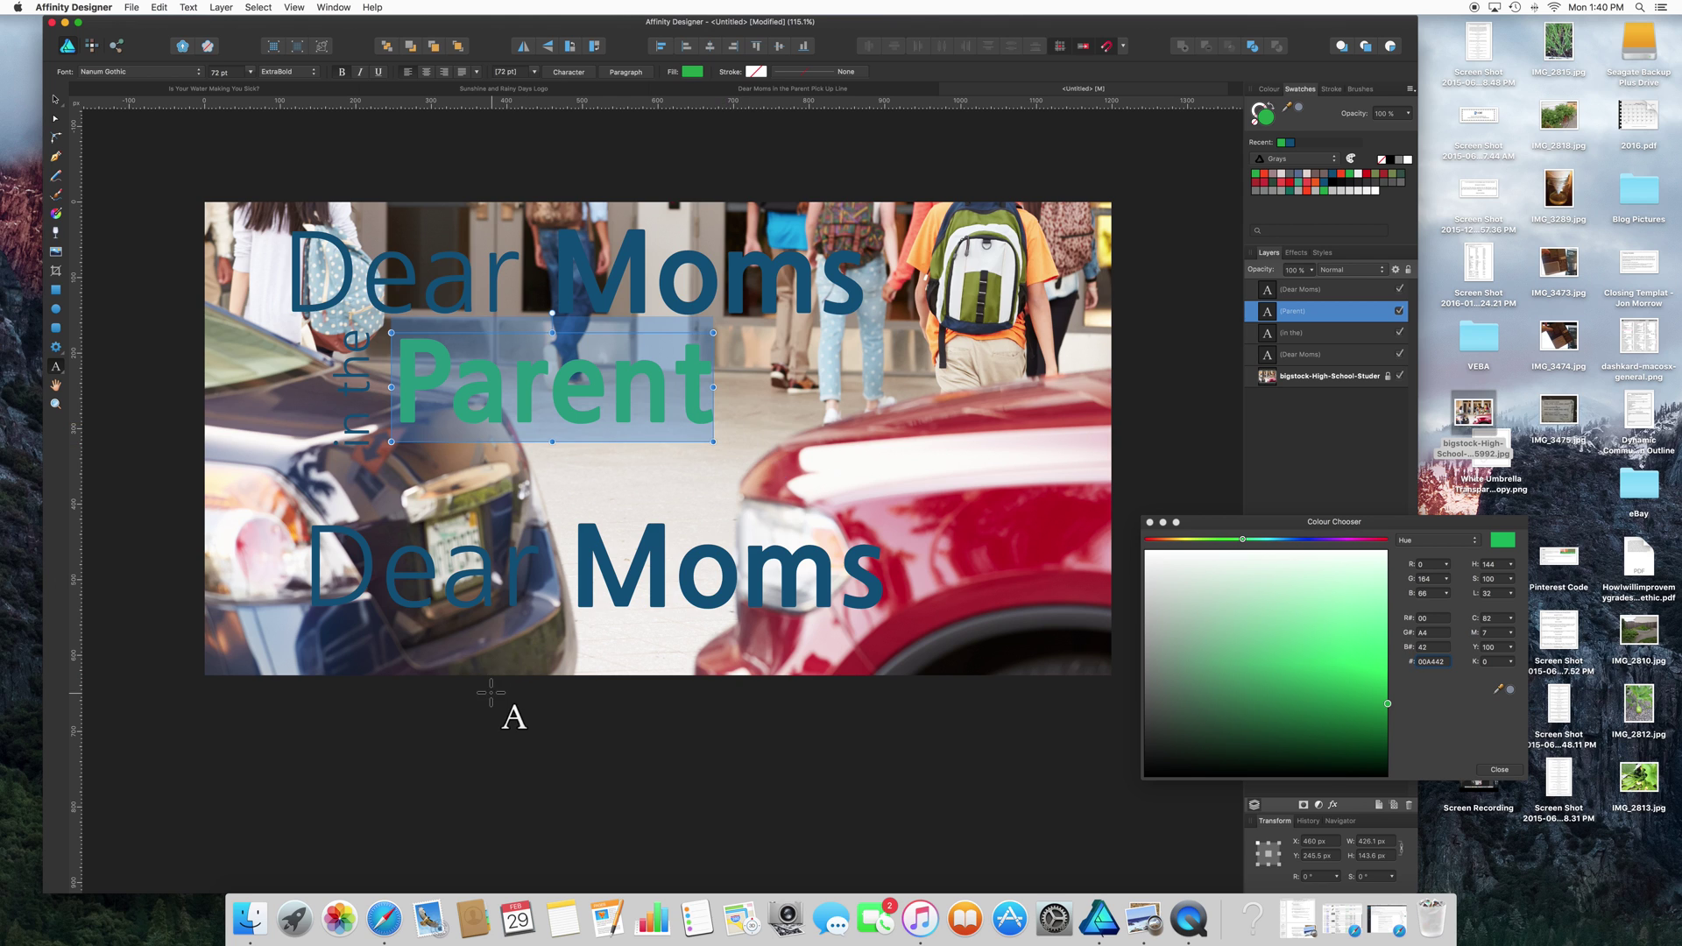
# Replace the text of the lowest "Dear Moms" line with "Pick Up"
pyautogui.tripleClick(513, 563)
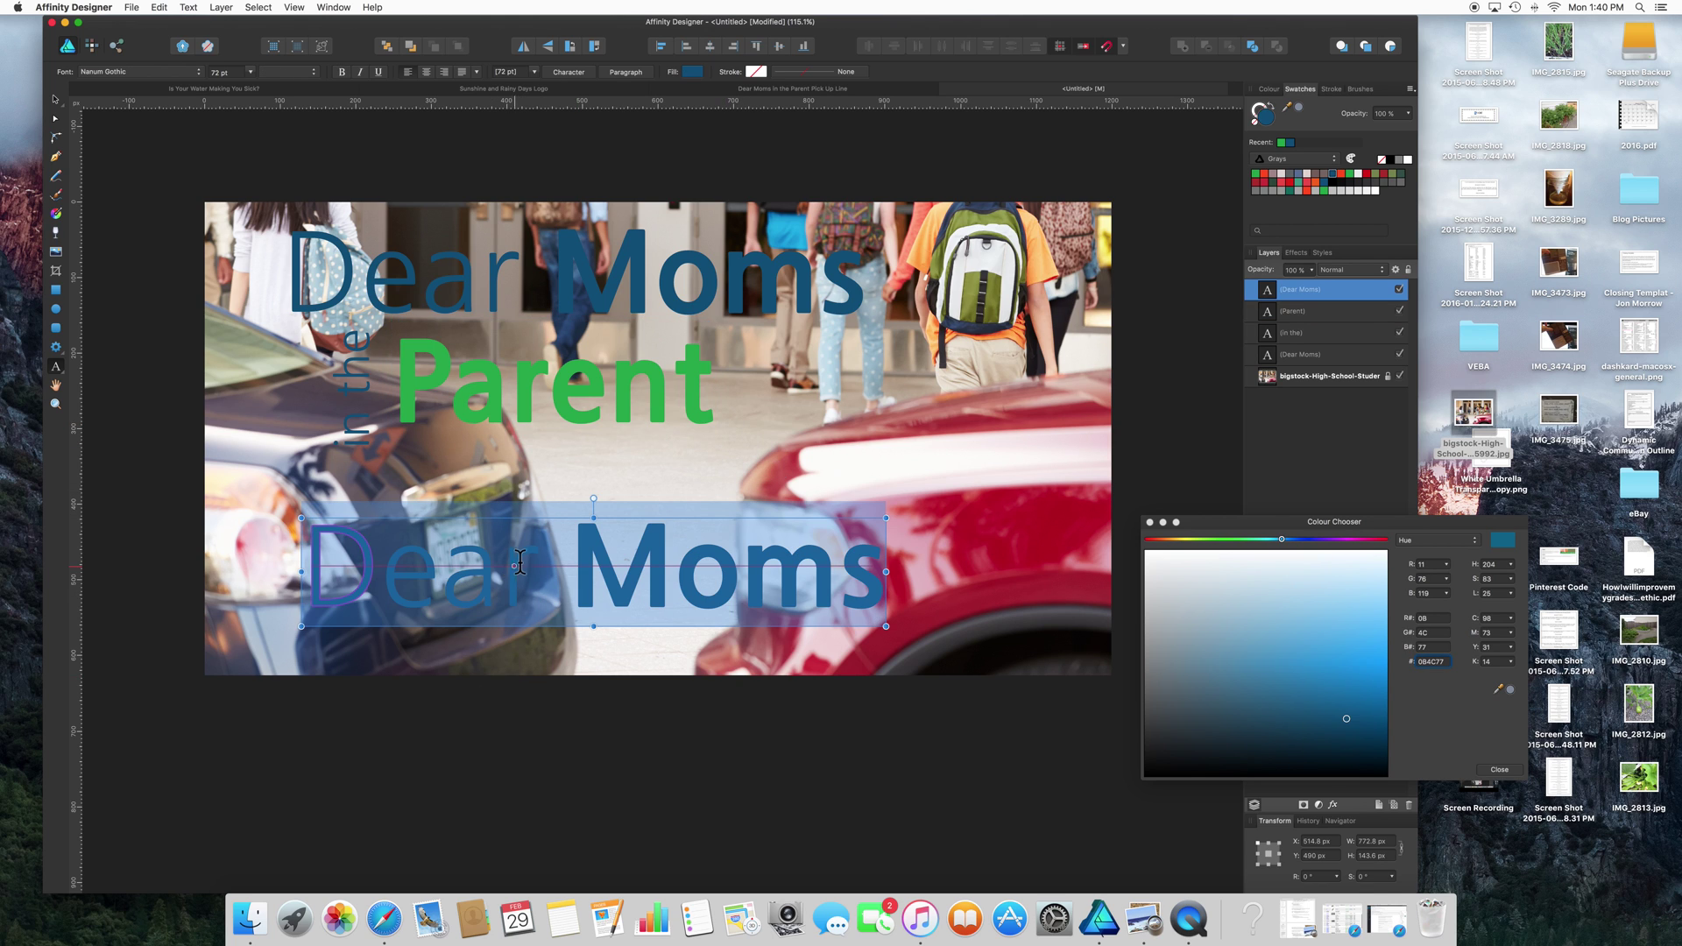
pyautogui.write('Pick UP')
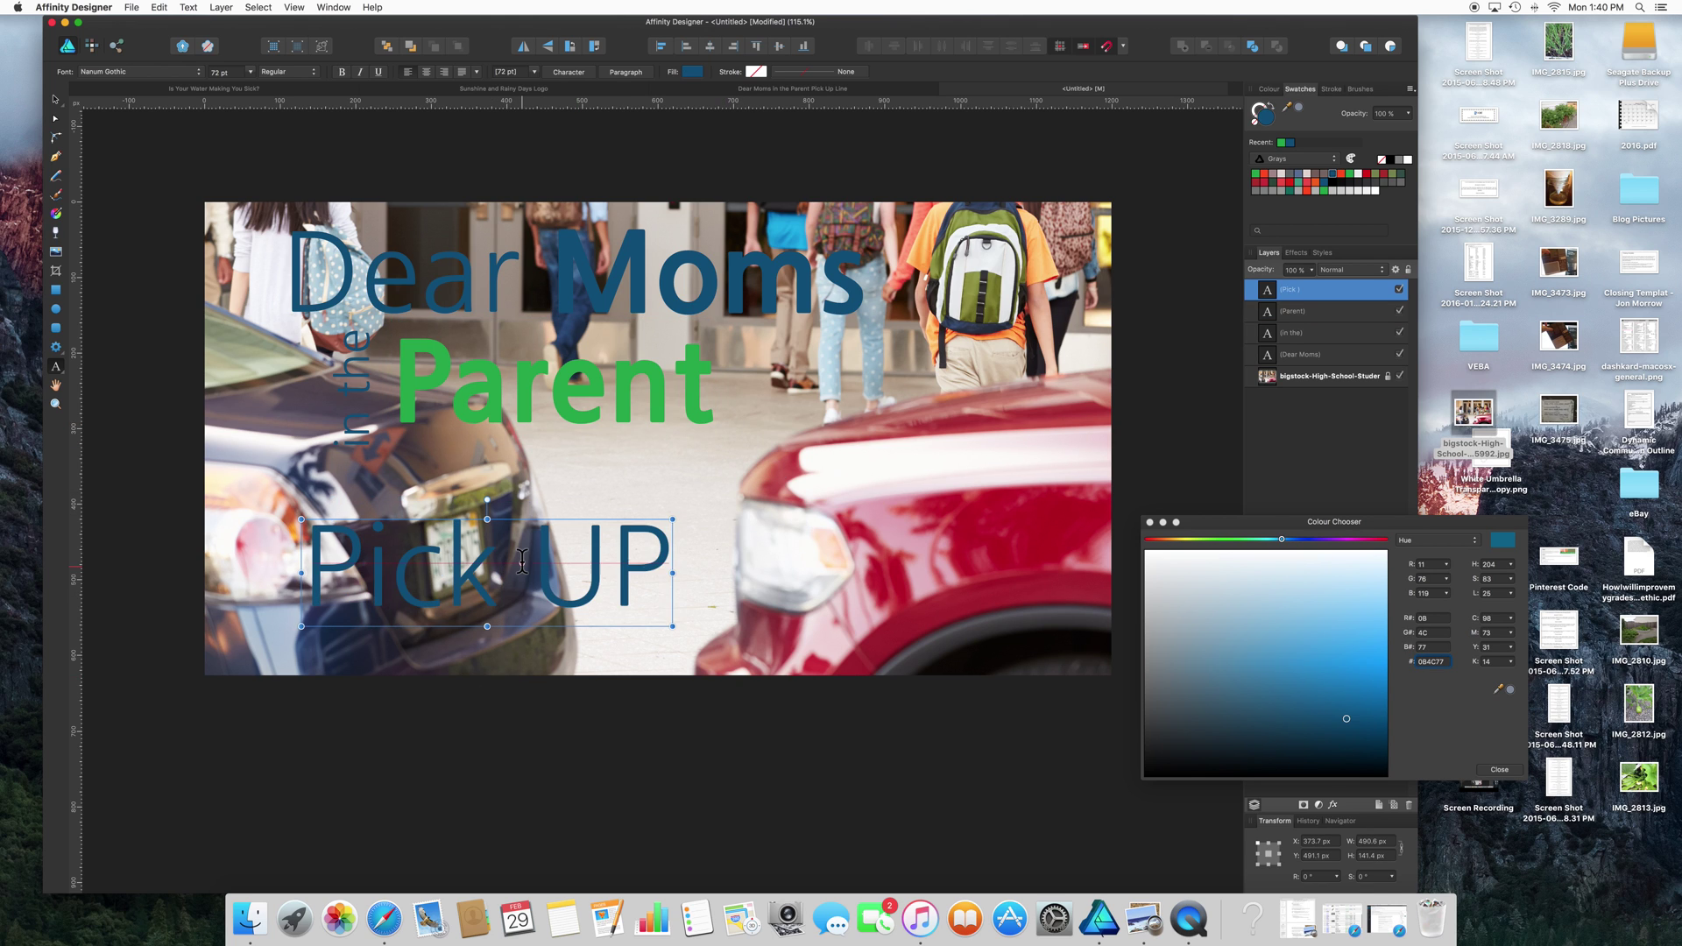
pyautogui.press('BackSpace')
pyautogui.write('p')
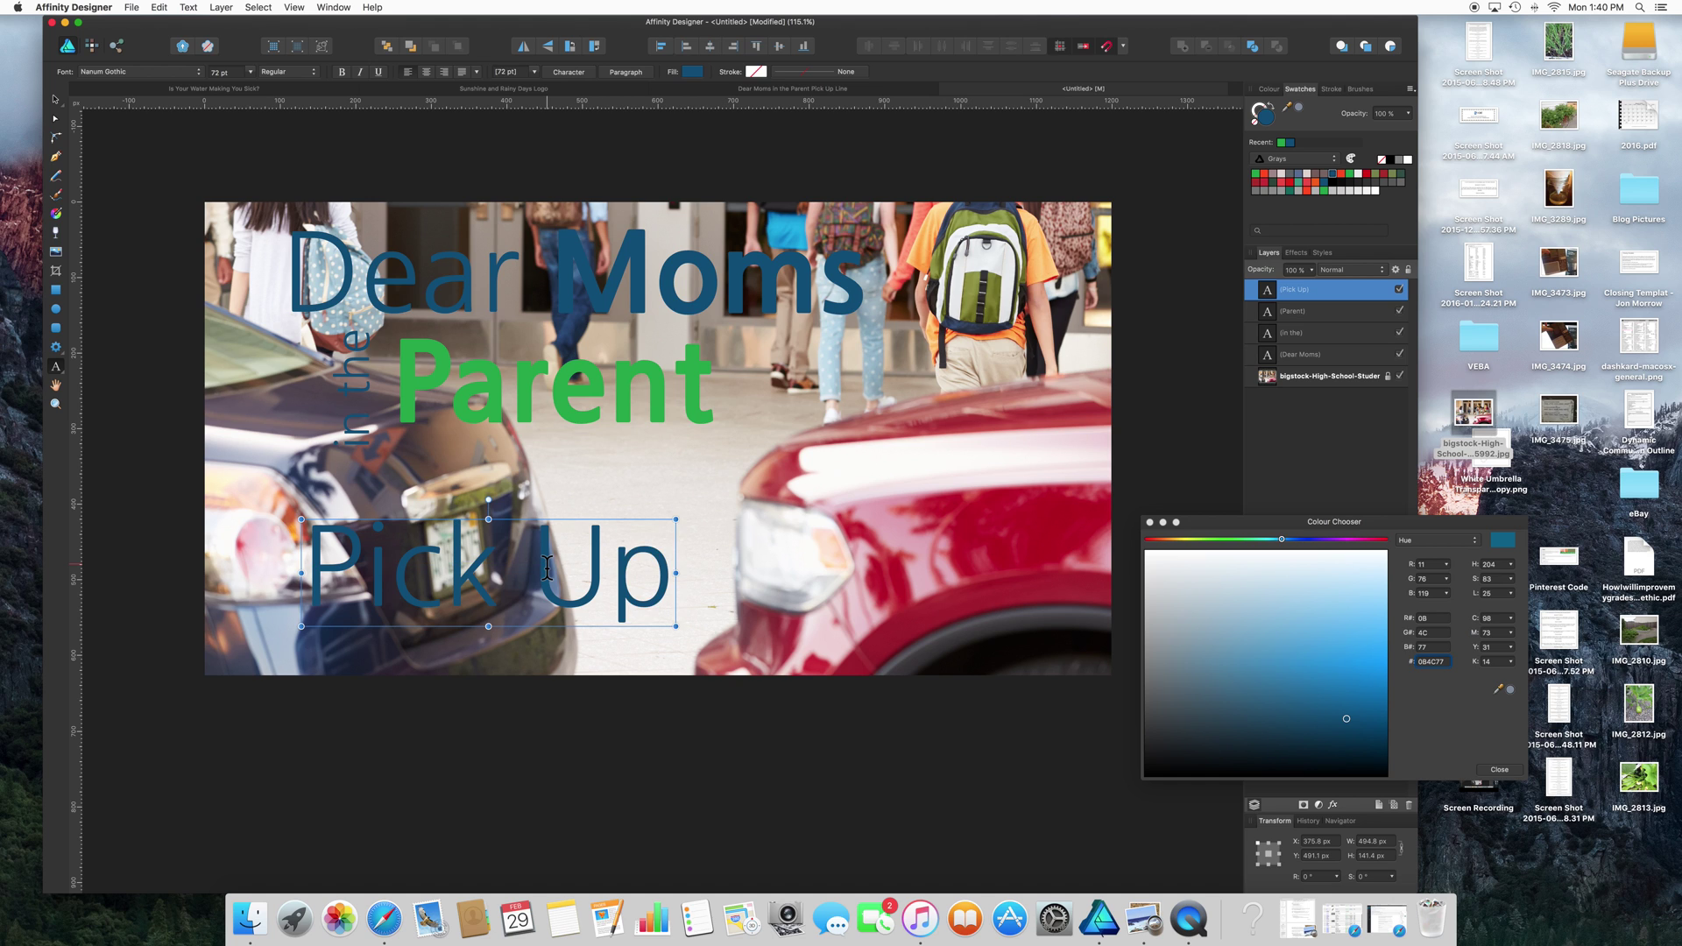
# Set the whole "Pick Up" text in Nanum Pen Script at 144 pt
pyautogui.tripleClick(474, 592)
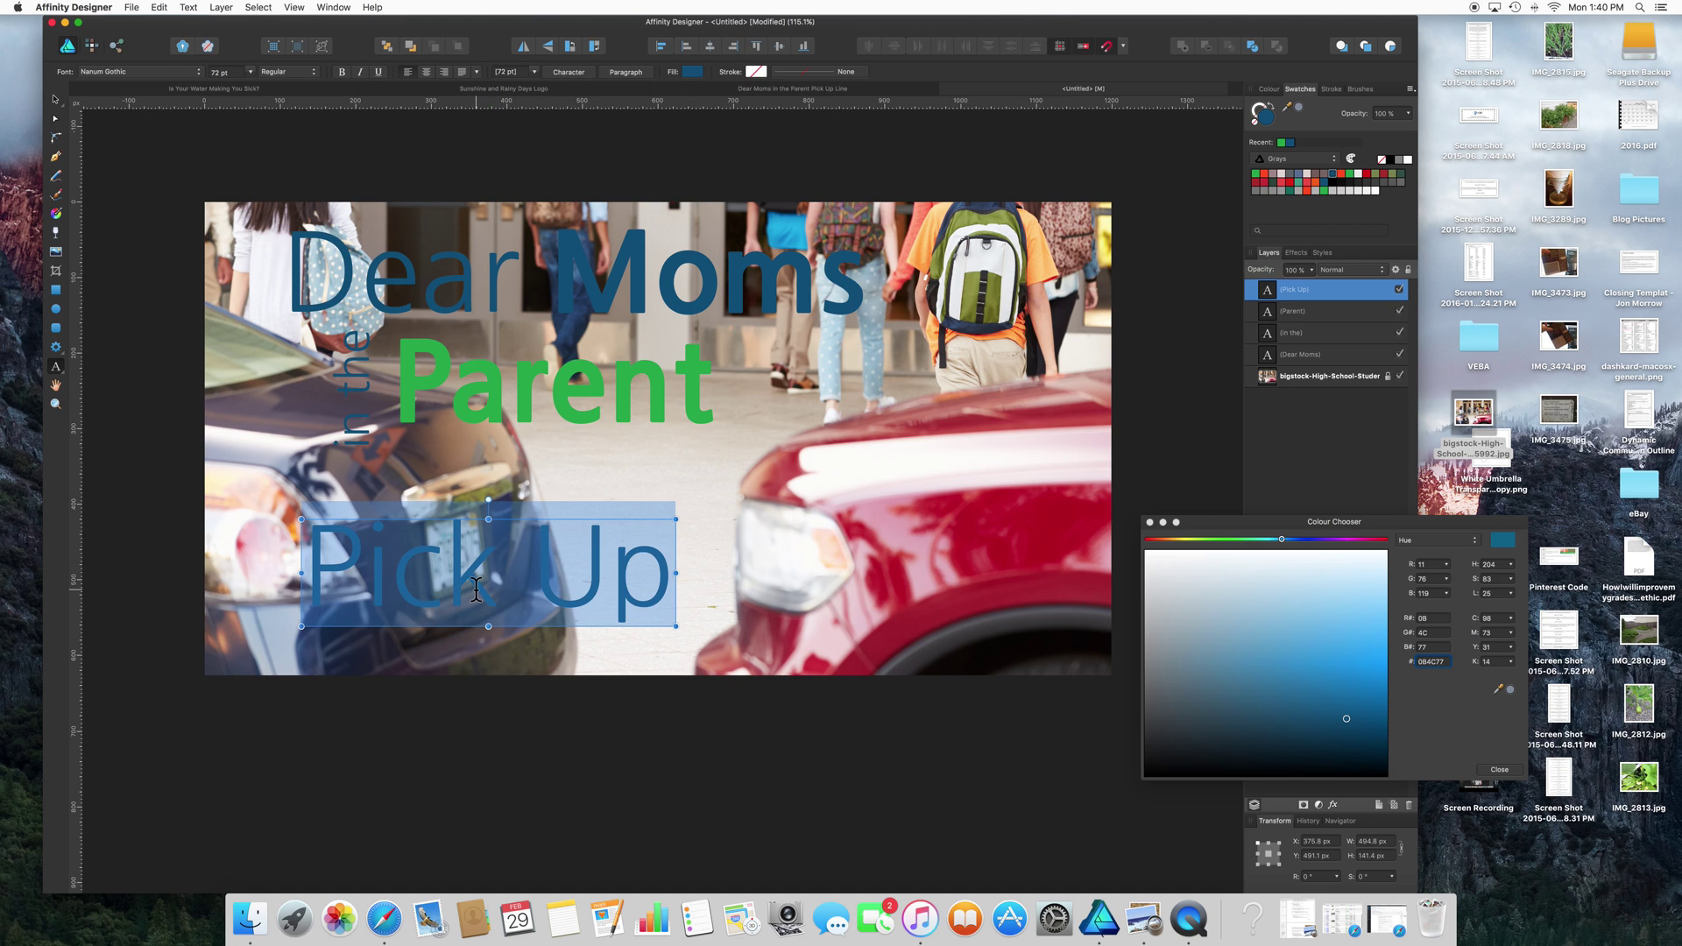
pyautogui.click(197, 74)
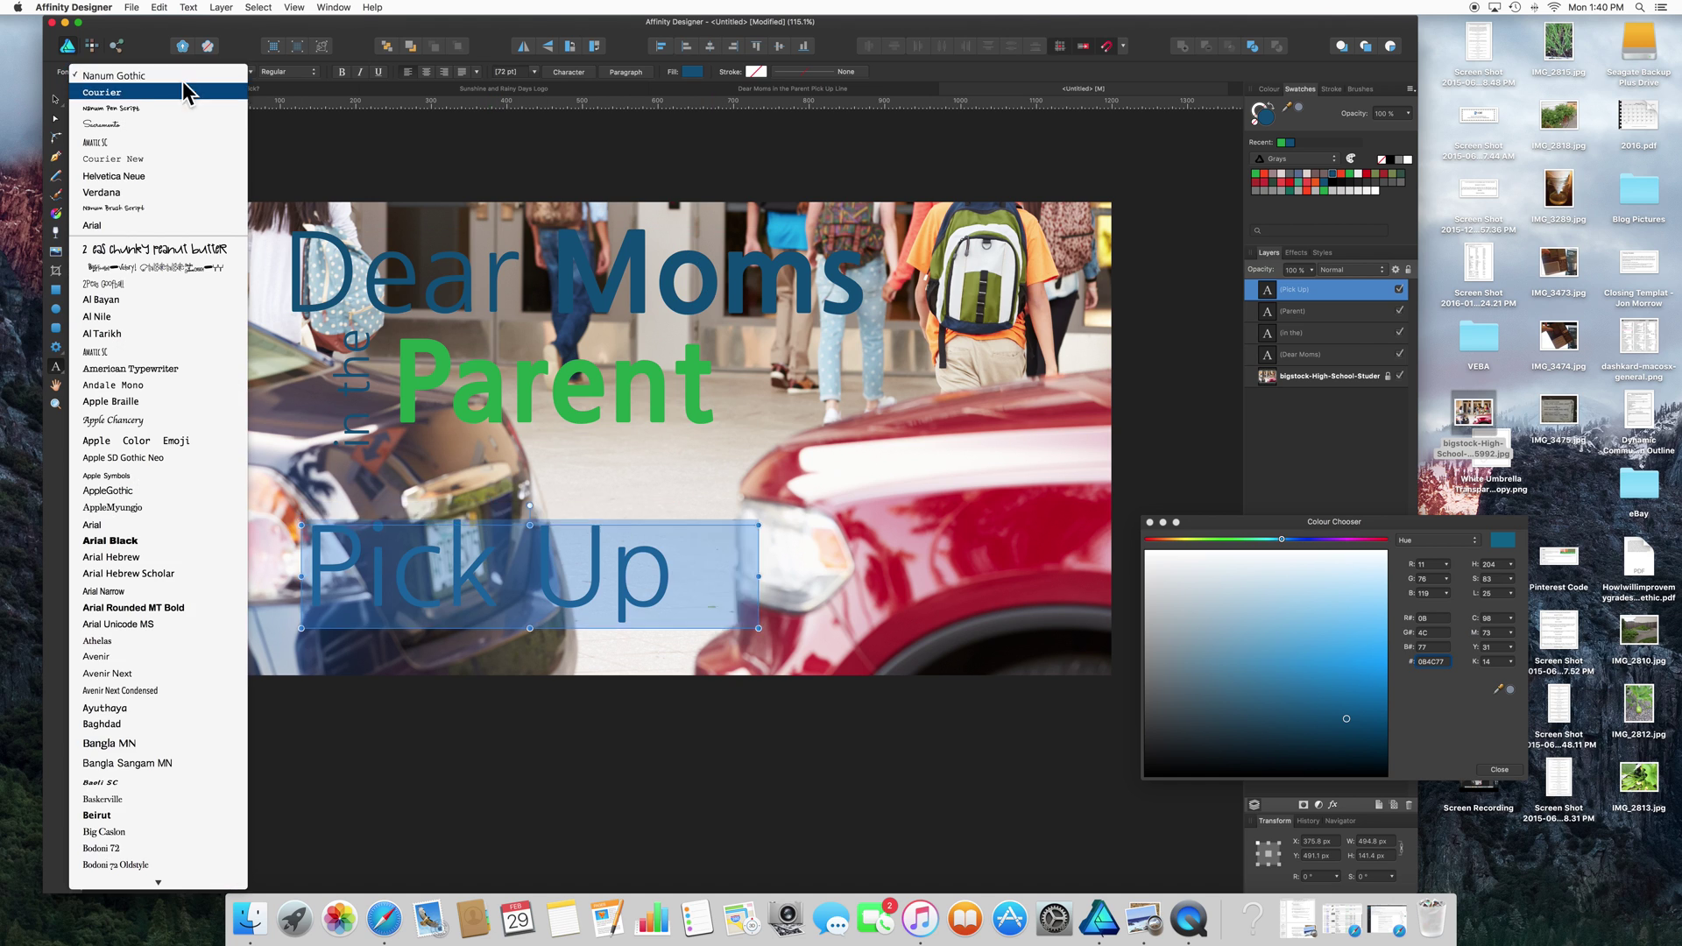
pyautogui.click(158, 106)
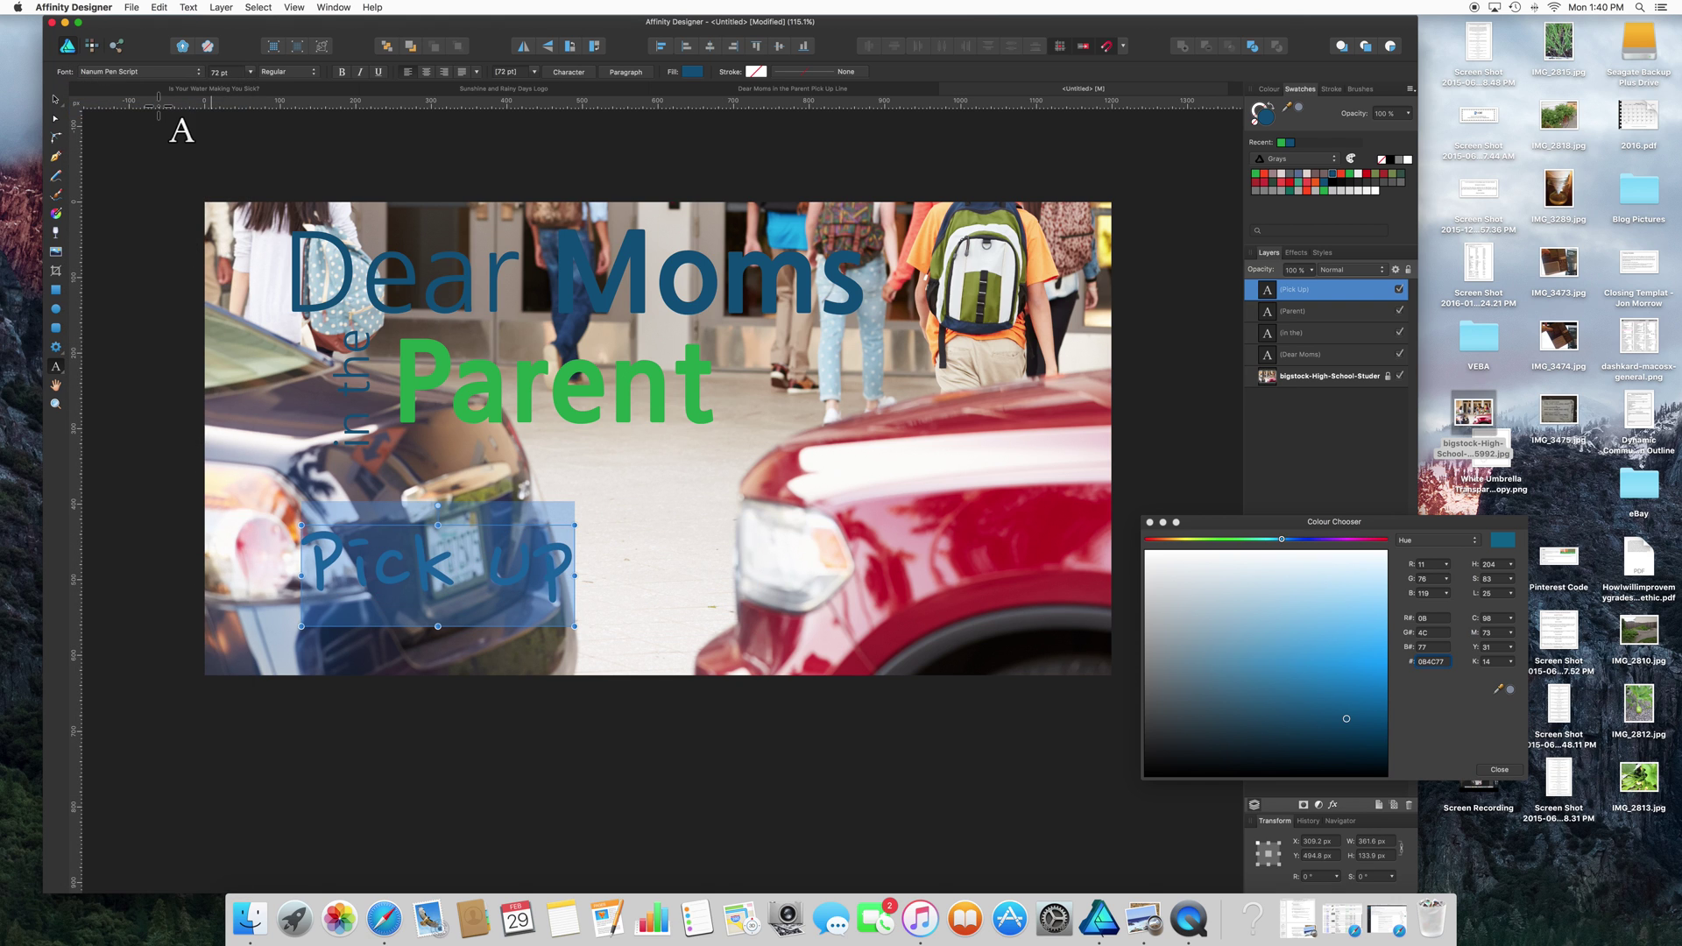
pyautogui.click(251, 73)
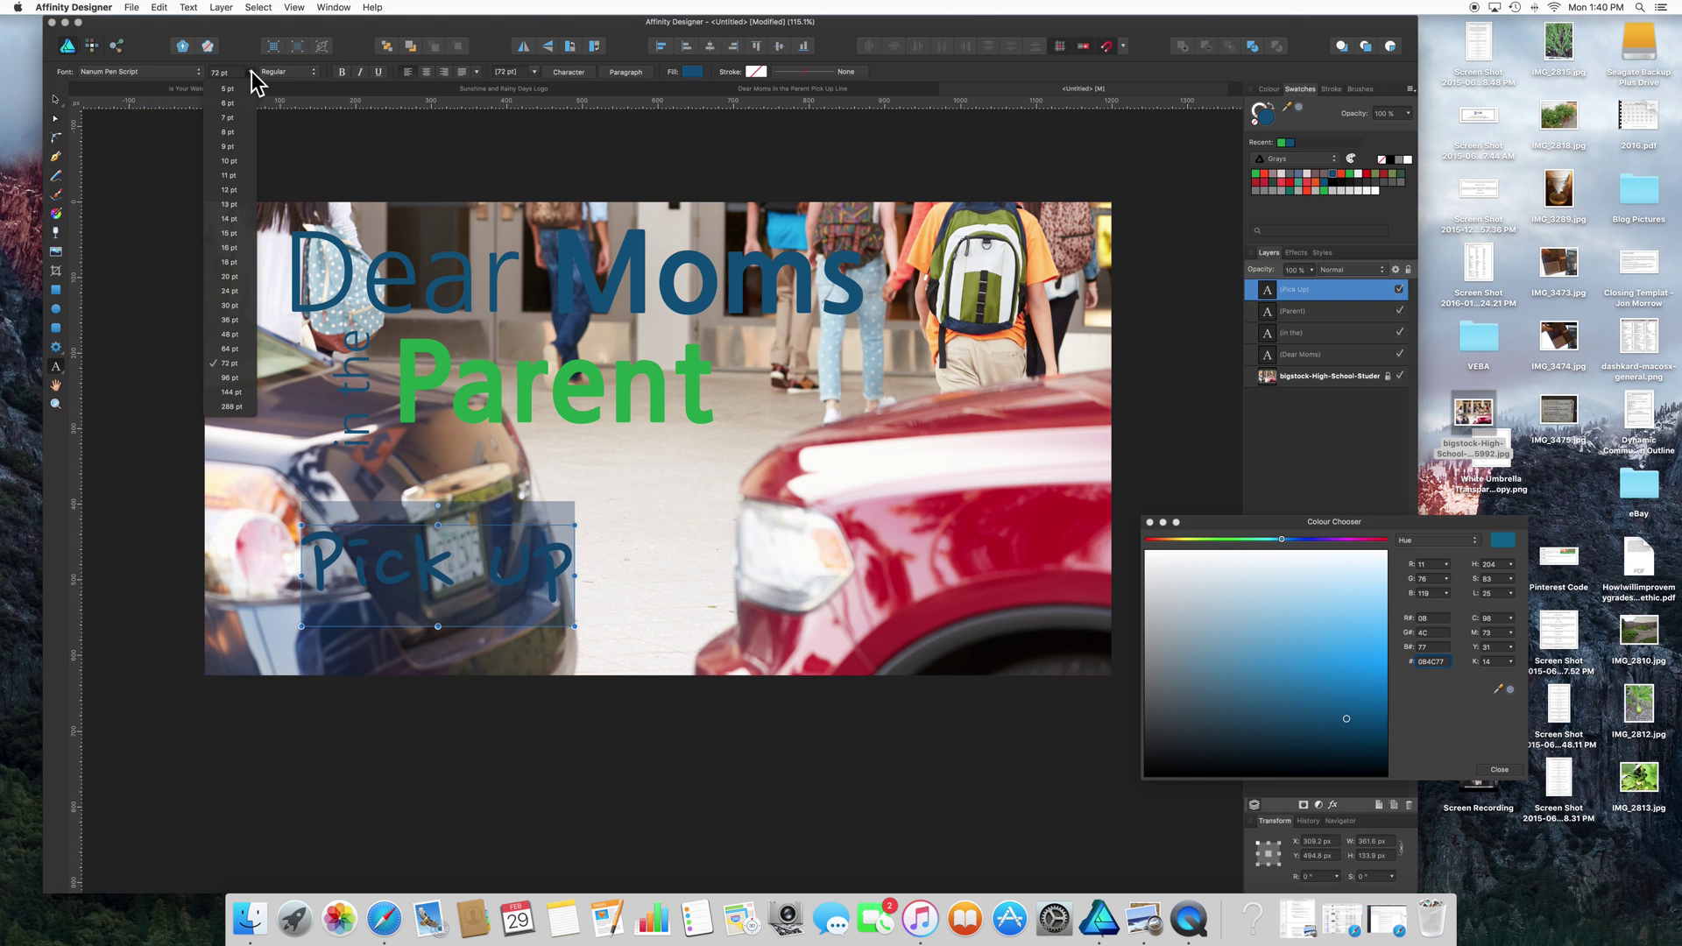
pyautogui.click(240, 392)
# Recolour the "Pick Up" text orange-red FF4900 and move it slightly up and right, just below "Parent"
pyautogui.click(1345, 176)
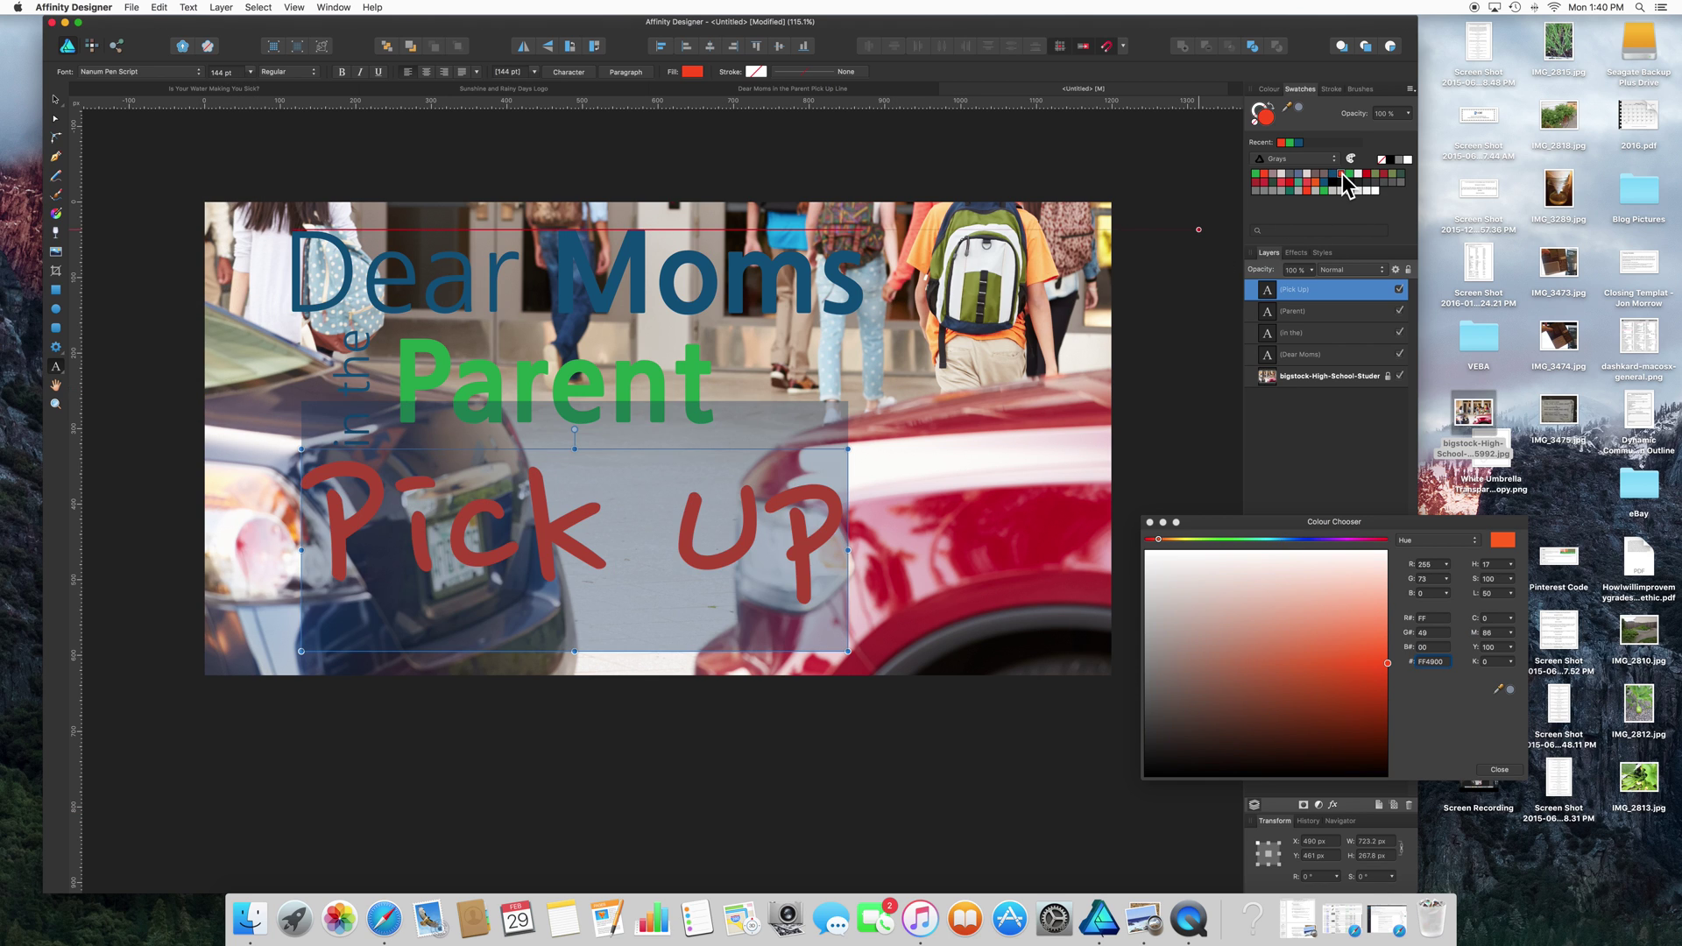
pyautogui.click(55, 99)
pyautogui.moveTo(535, 516); pyautogui.dragTo(561, 504)
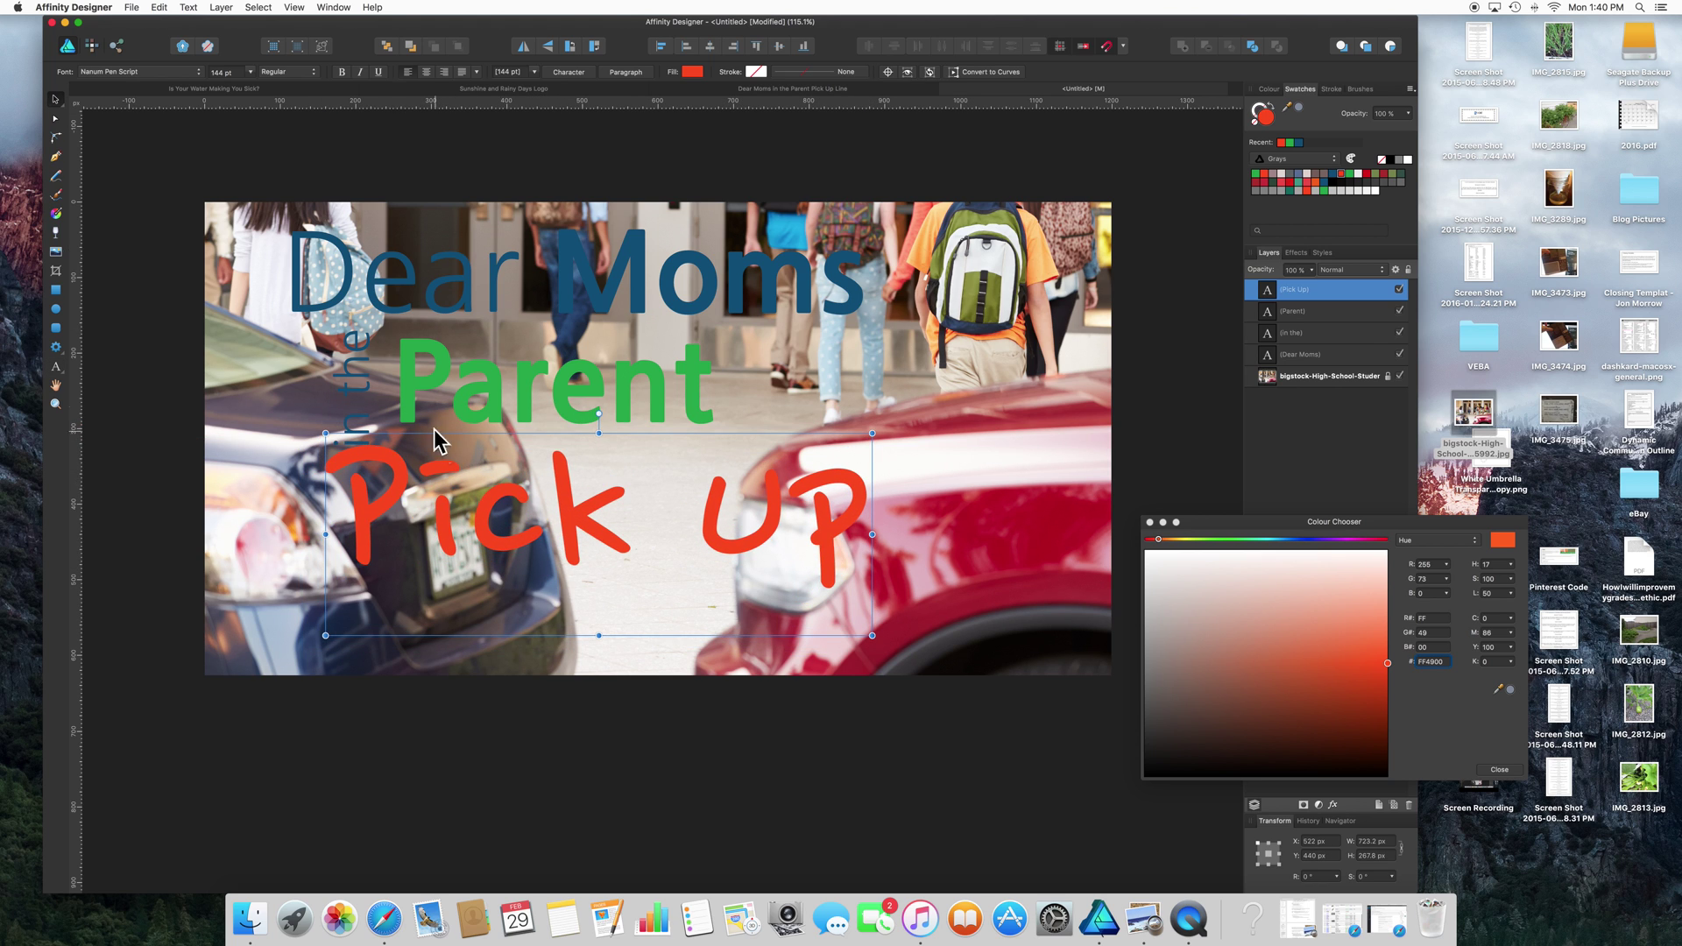
# Set the vertical "in the" text to 20 pt and move it up against the left edge of "Parent"
pyautogui.click(355, 381)
pyautogui.doubleClick(354, 381)
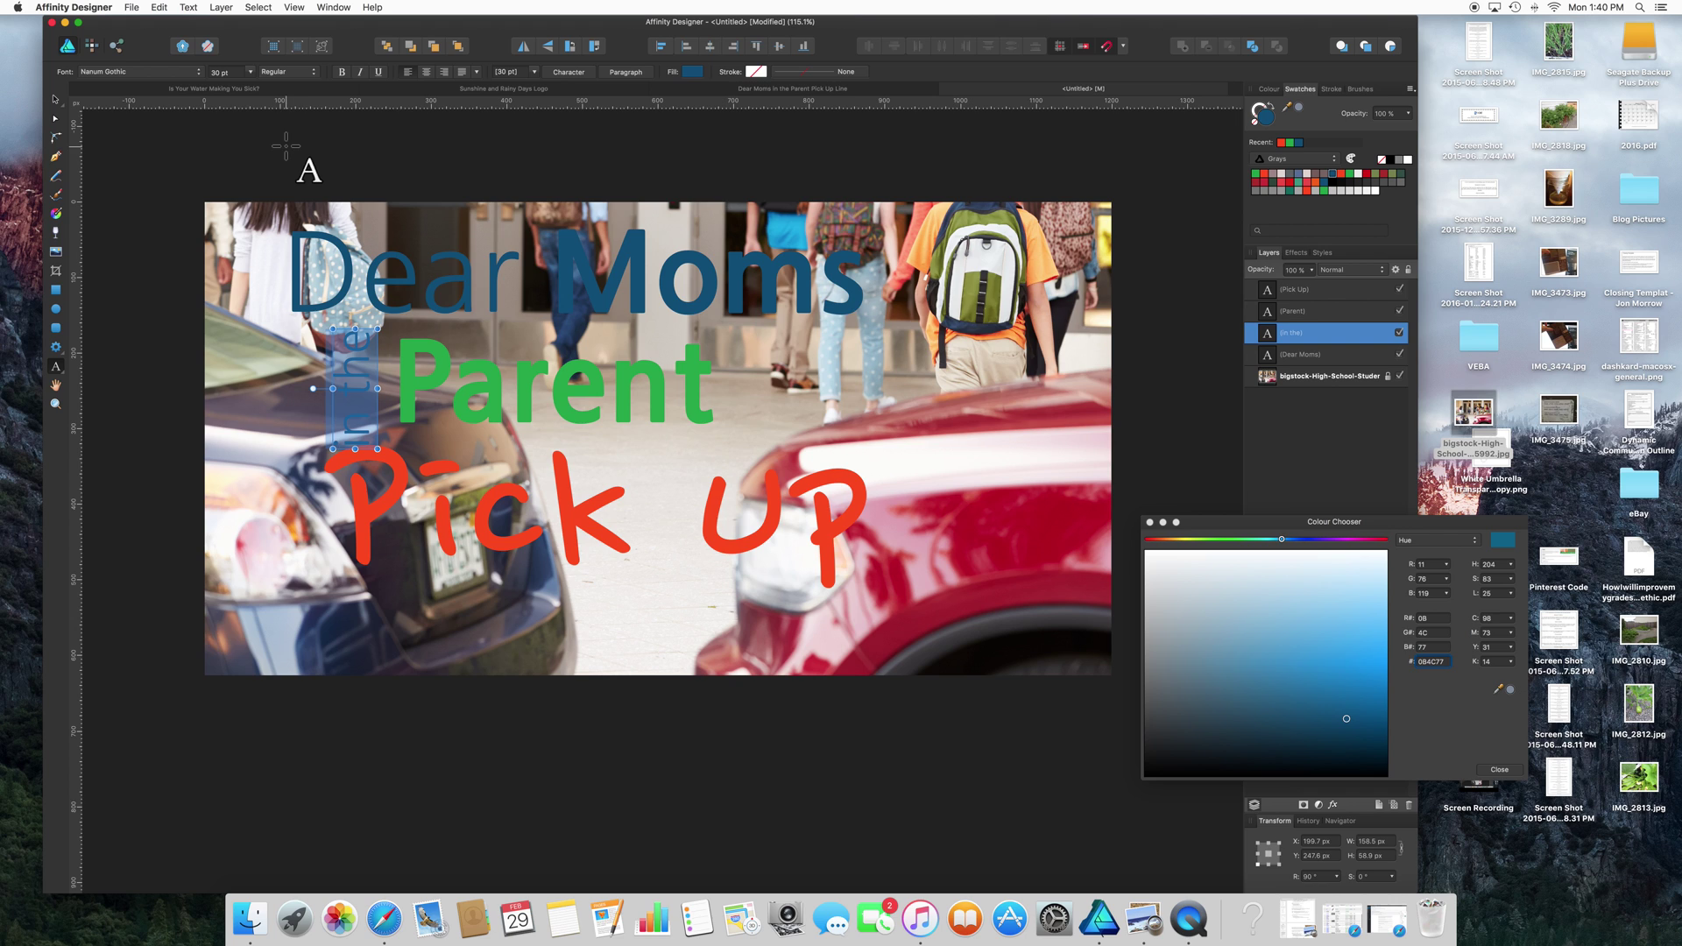
pyautogui.click(250, 72)
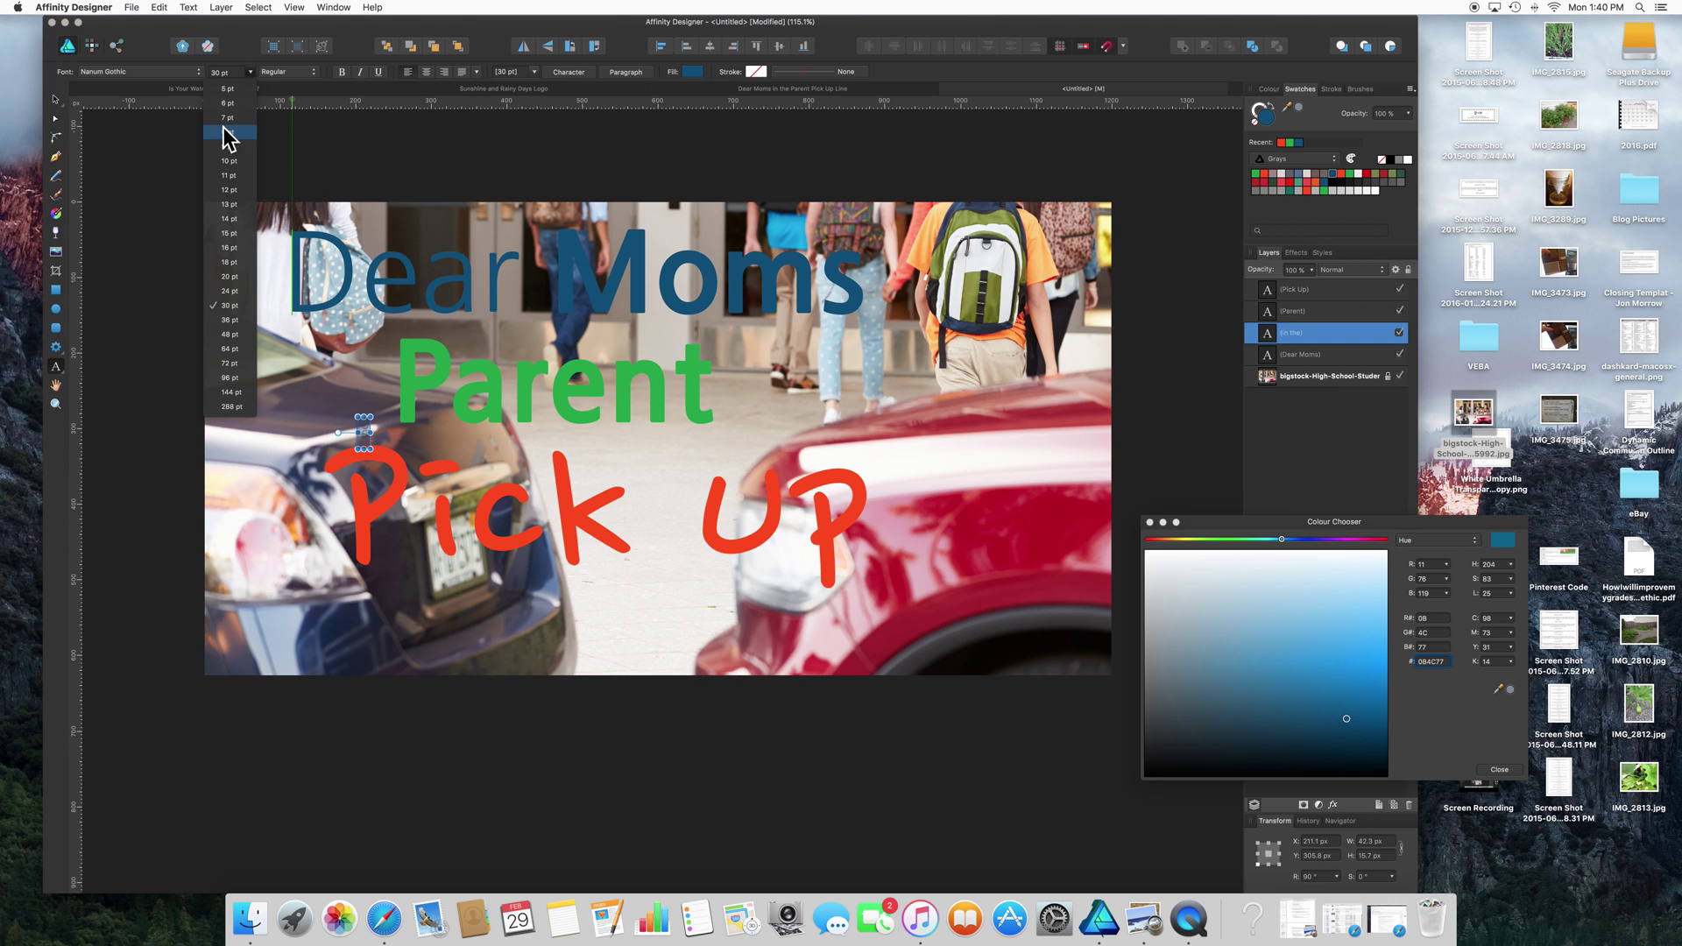
pyautogui.click(228, 277)
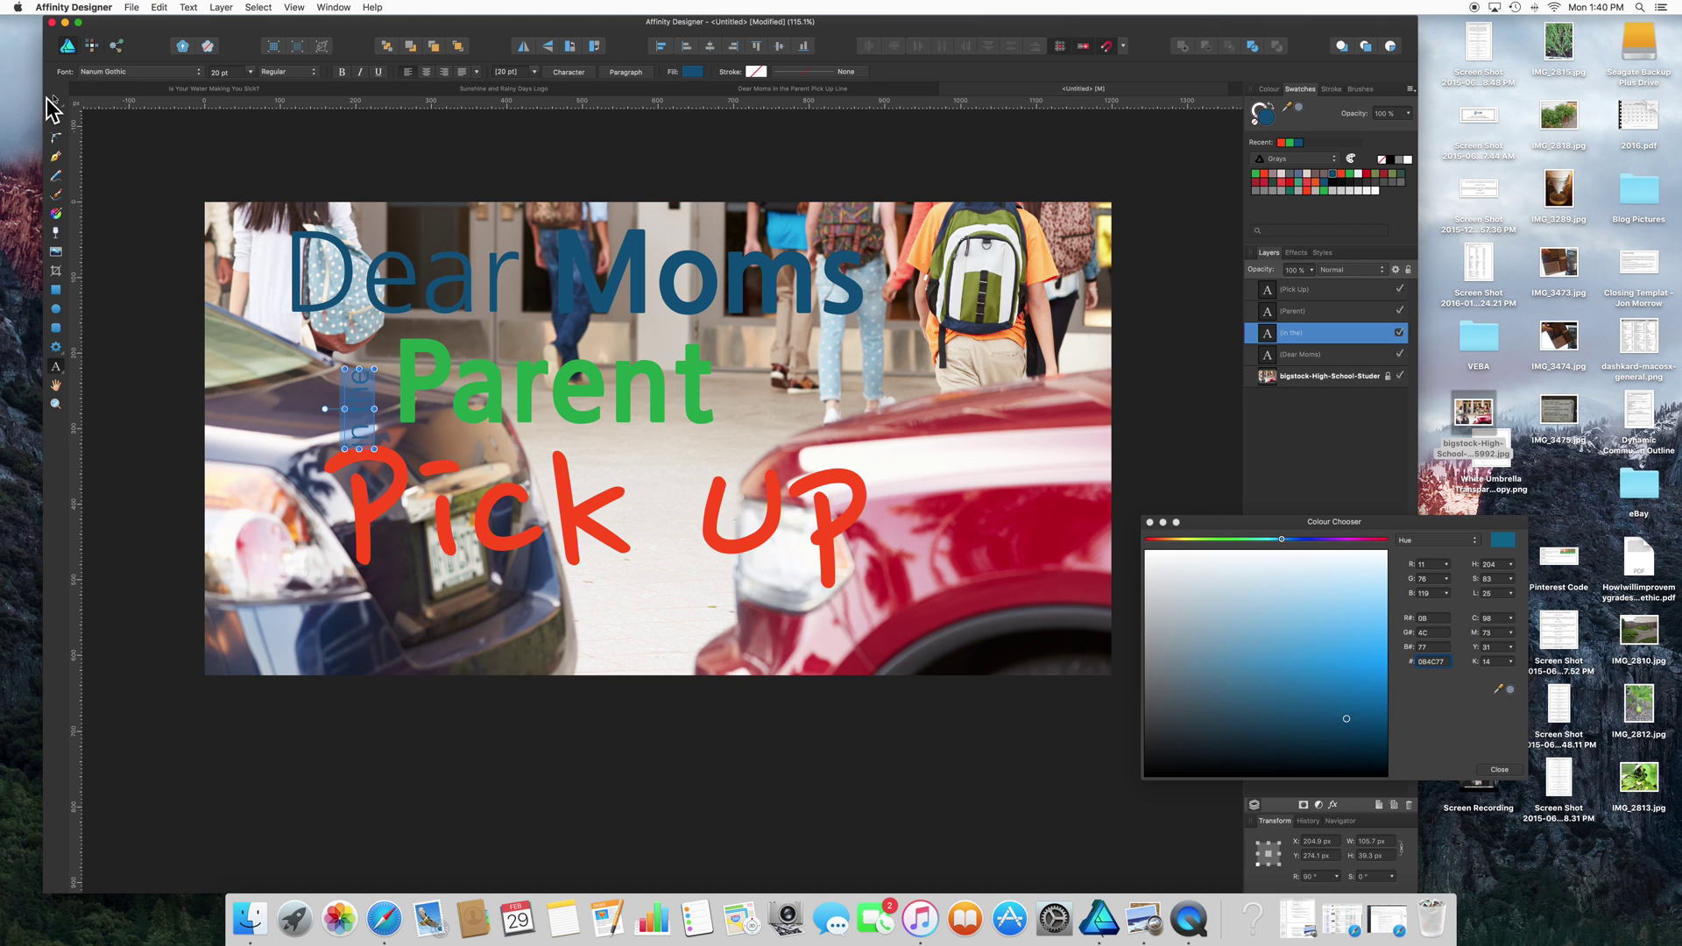
pyautogui.click(54, 99)
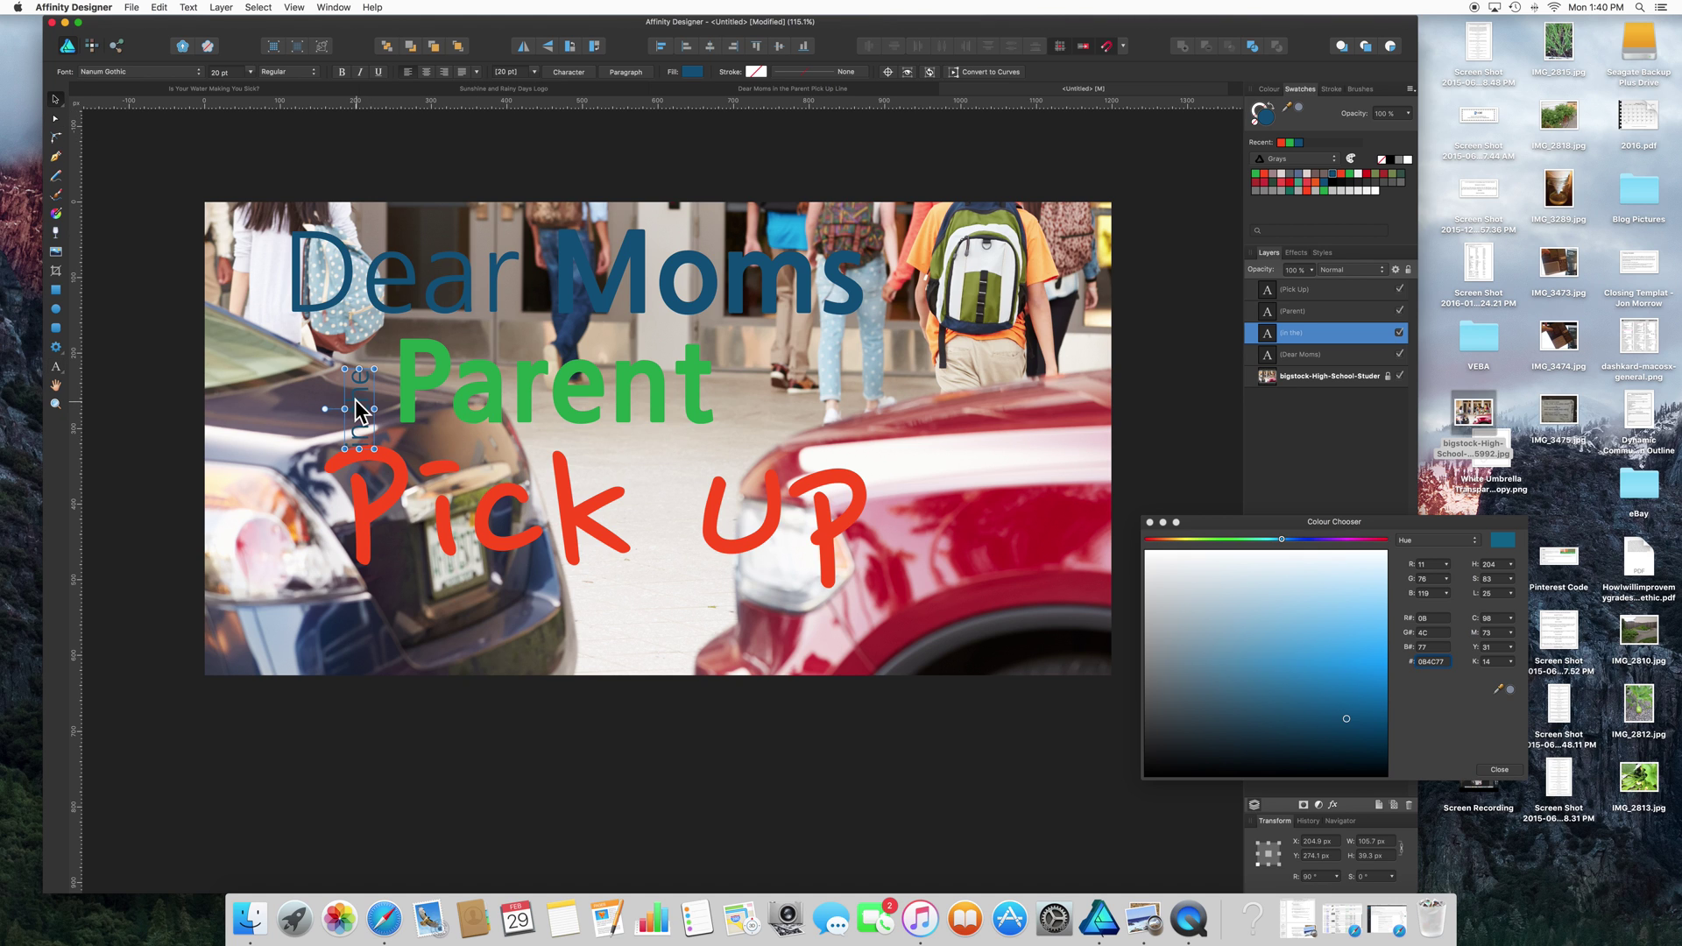
pyautogui.moveTo(355, 401); pyautogui.dragTo(374, 372)
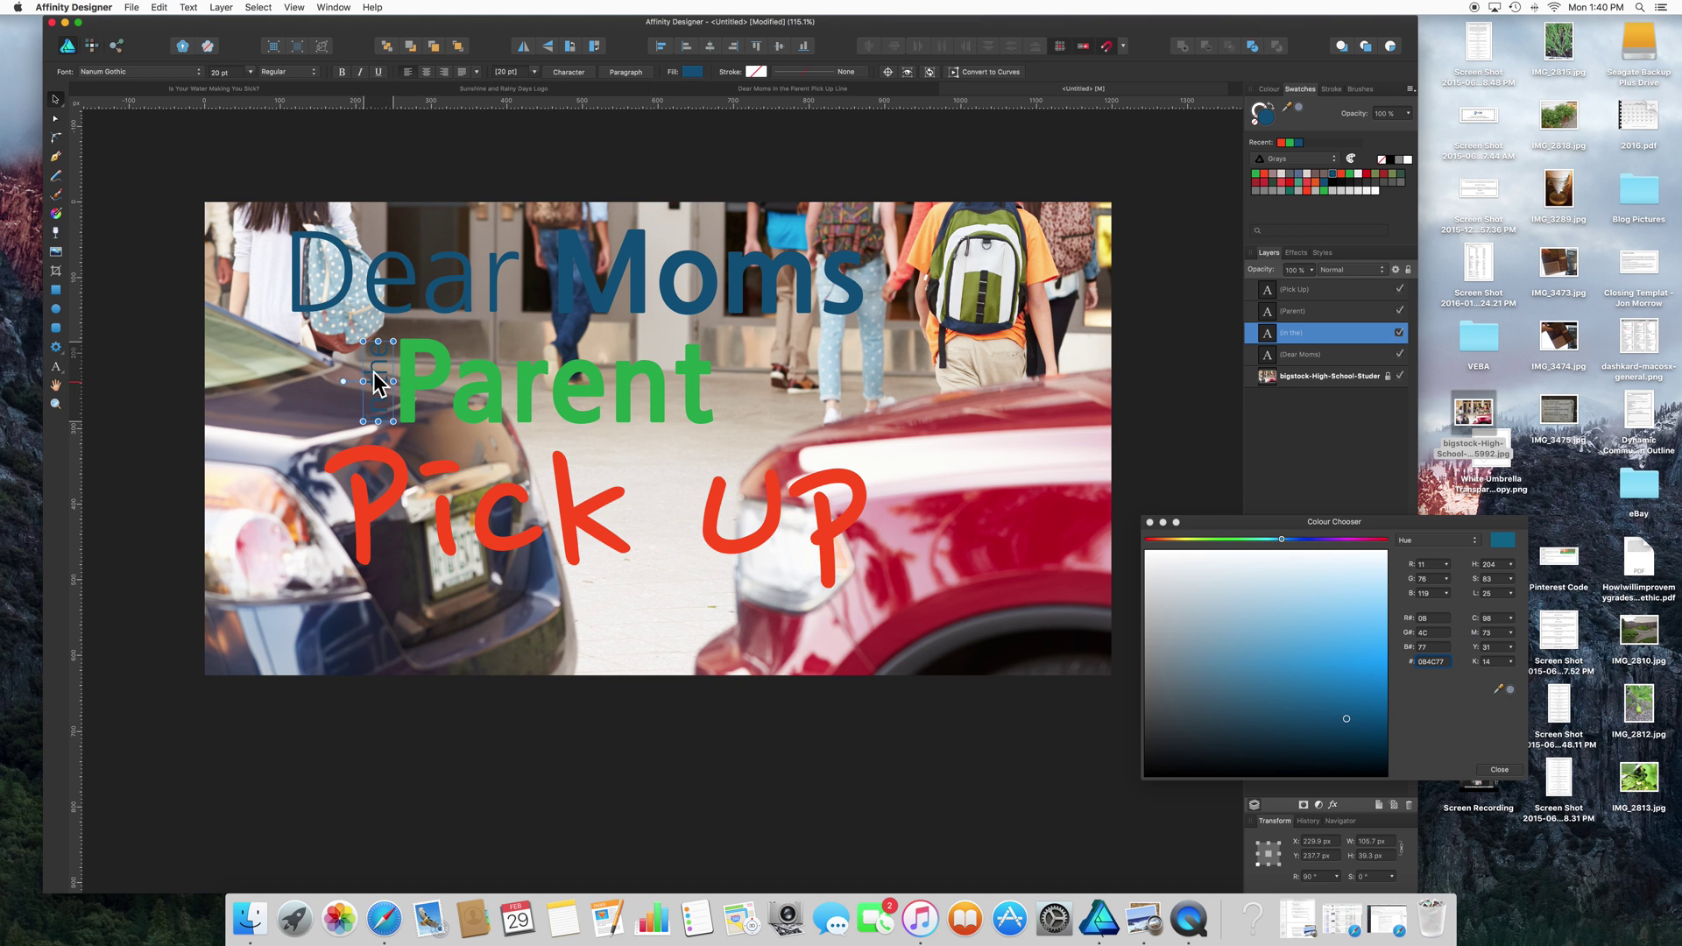
# Stretch the vertical "in the" text at both ends to about 113 px long, matching the height of the "P" in "Parent"
pyautogui.scroll(5, 374, 372)
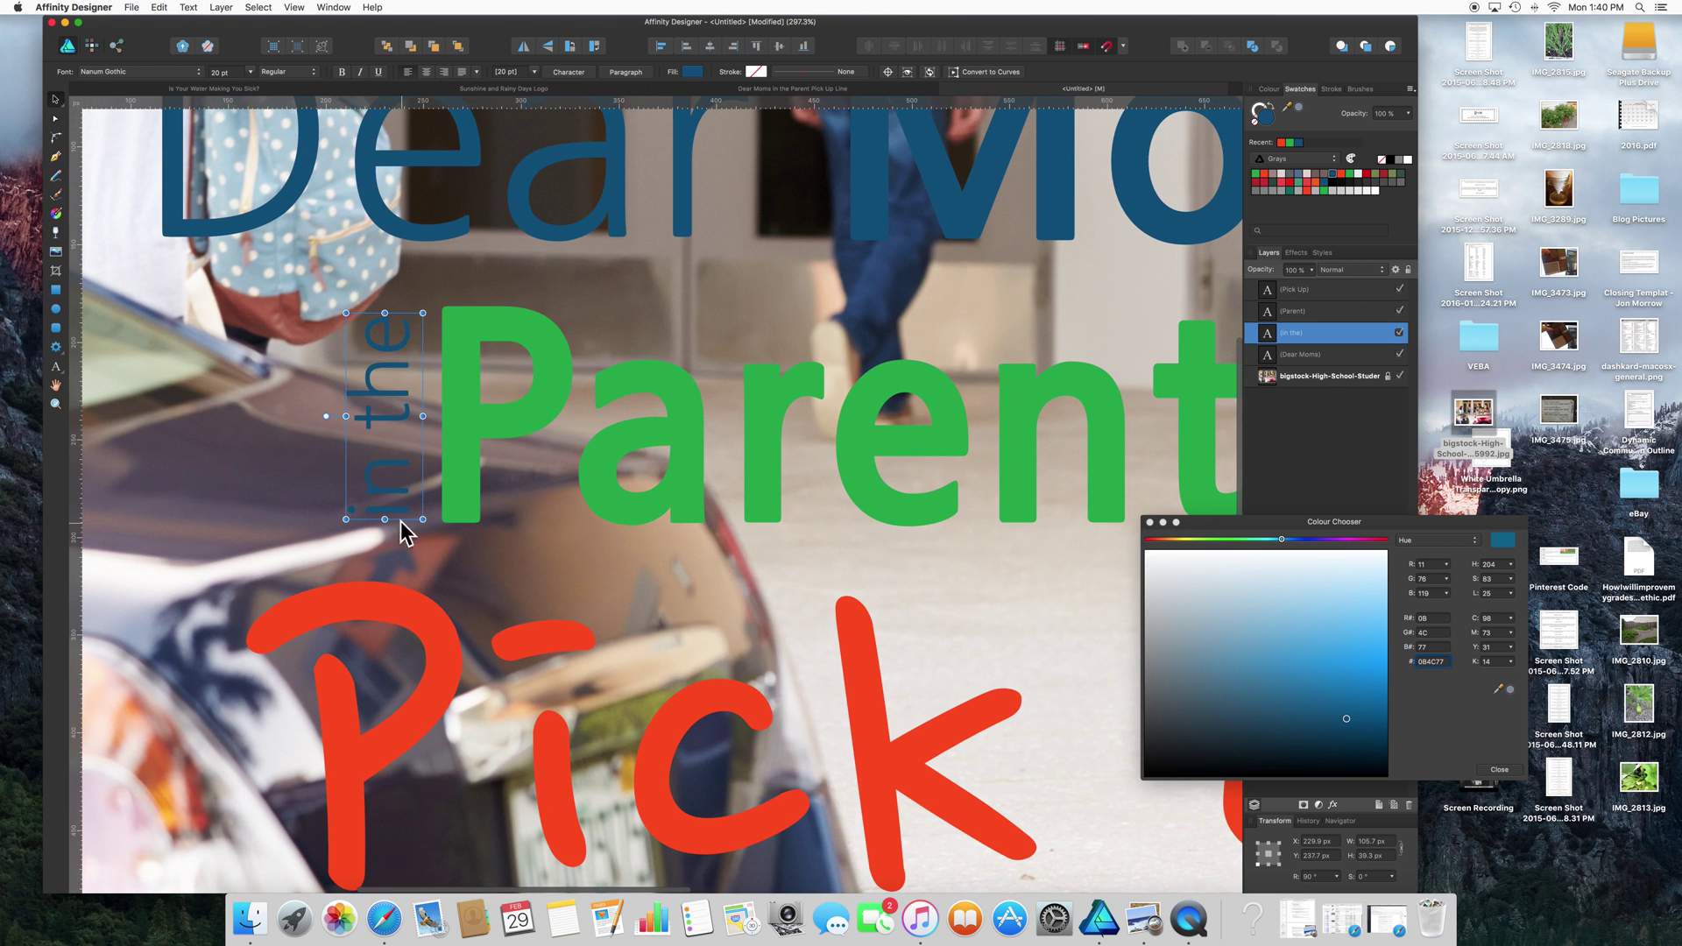
pyautogui.moveTo(383, 519); pyautogui.dragTo(384, 526)
pyautogui.moveTo(384, 312); pyautogui.dragTo(386, 306)
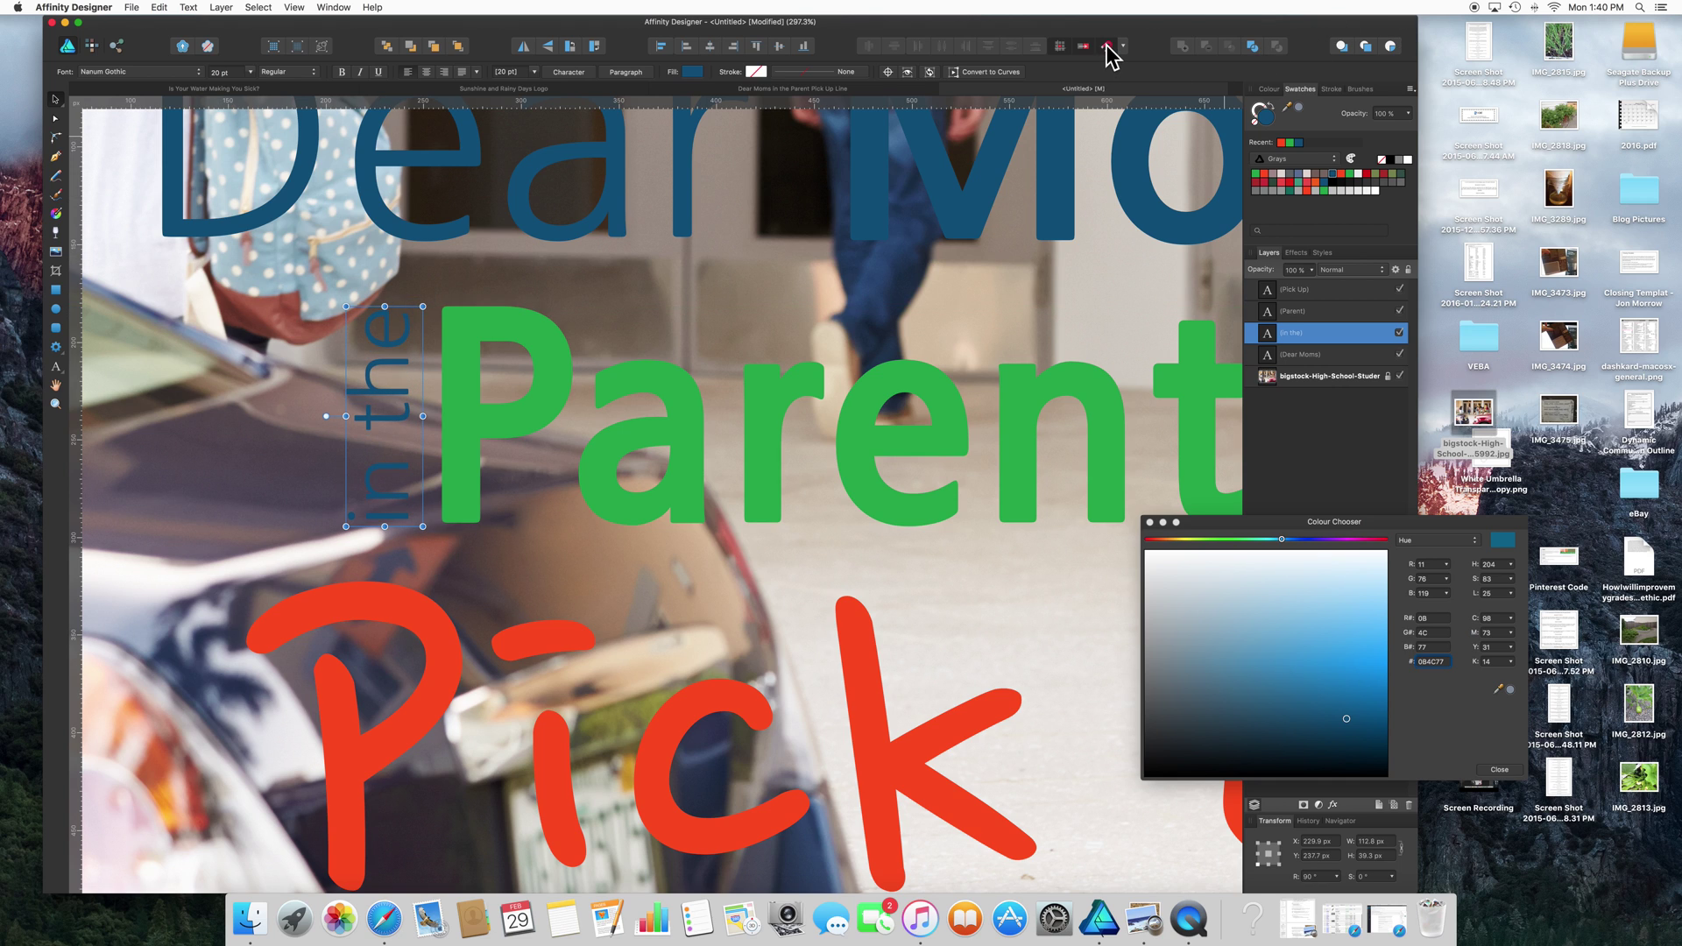
pyautogui.scroll(-5, 628, 487)
pyautogui.hscroll(2, 643, 475)
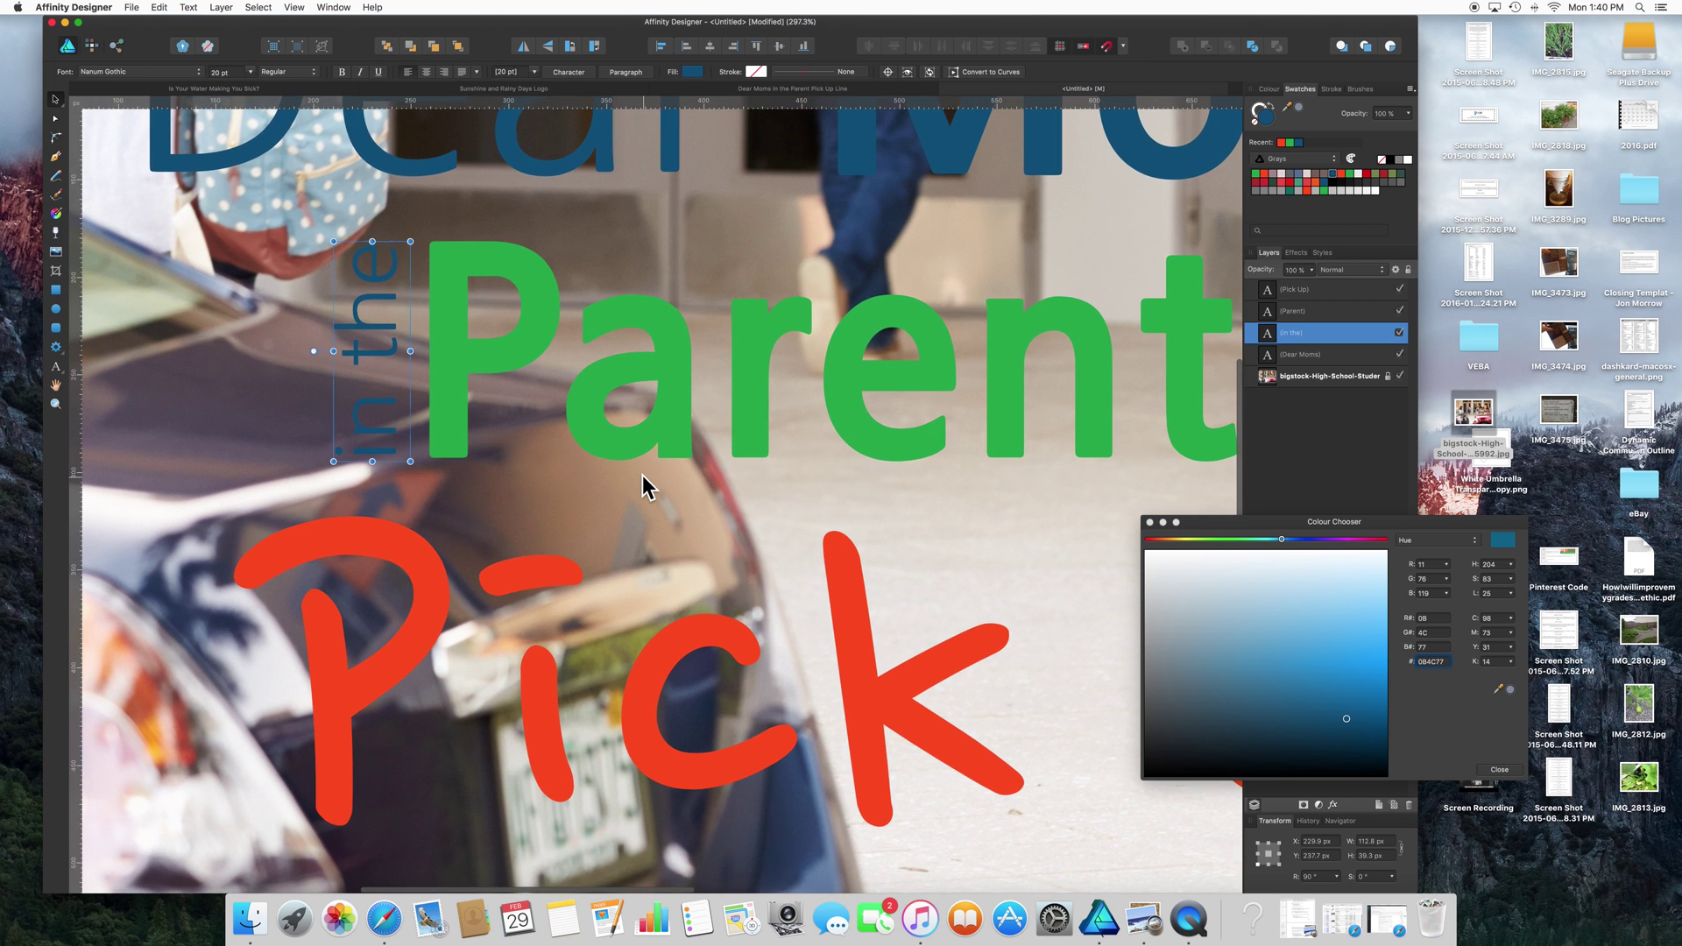
pyautogui.scroll(-6, 643, 475)
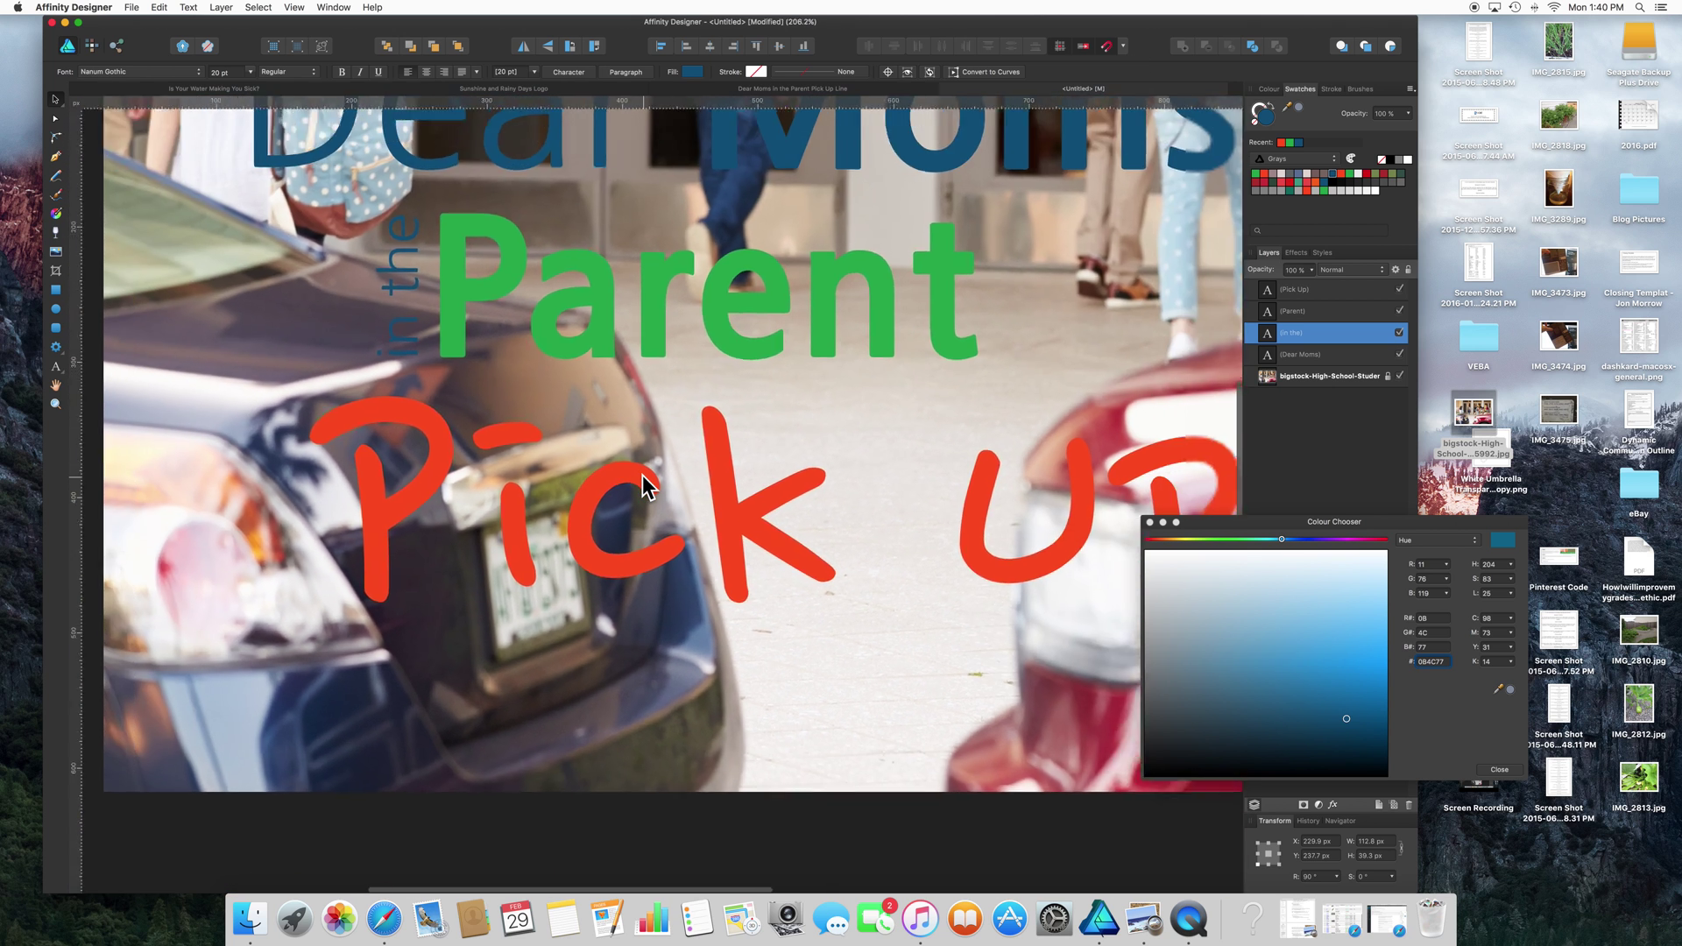
# Set the whole "Pick Up" text to 110 pt and move it directly beneath "Parent", starting just under the vertical "in the"
pyautogui.hscroll(1, 613, 495)
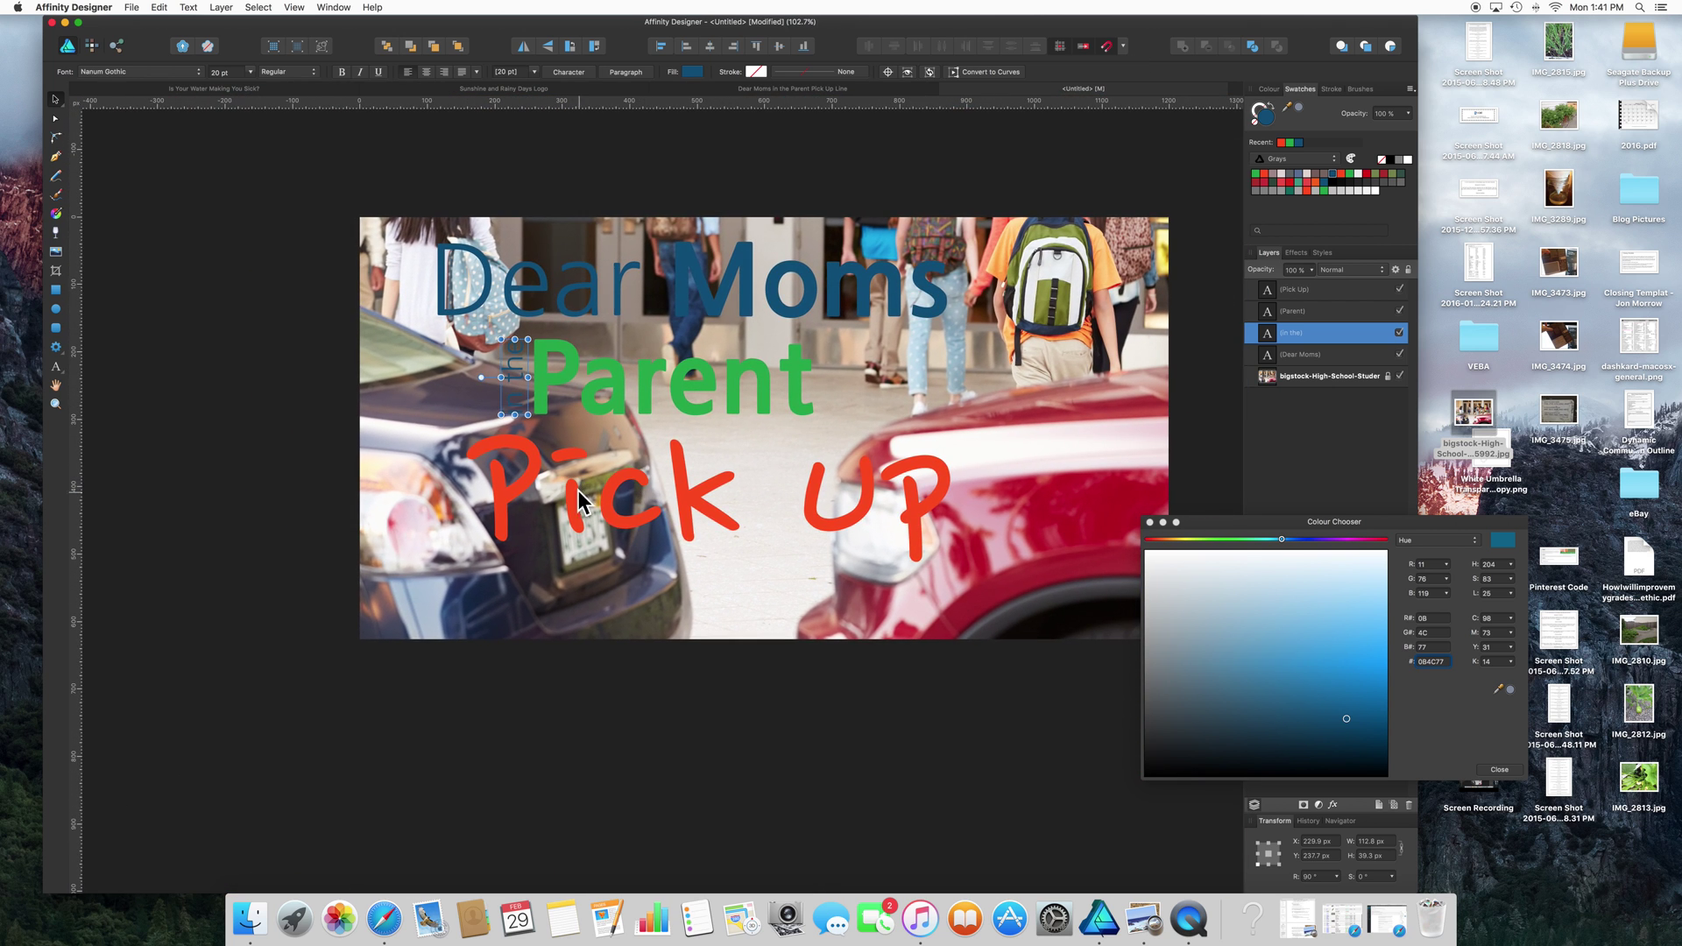
pyautogui.click(688, 504)
pyautogui.moveTo(686, 502)
pyautogui.mouseDown()
pyautogui.moveTo(635, 470)
pyautogui.moveTo(677, 493)
pyautogui.mouseUp()
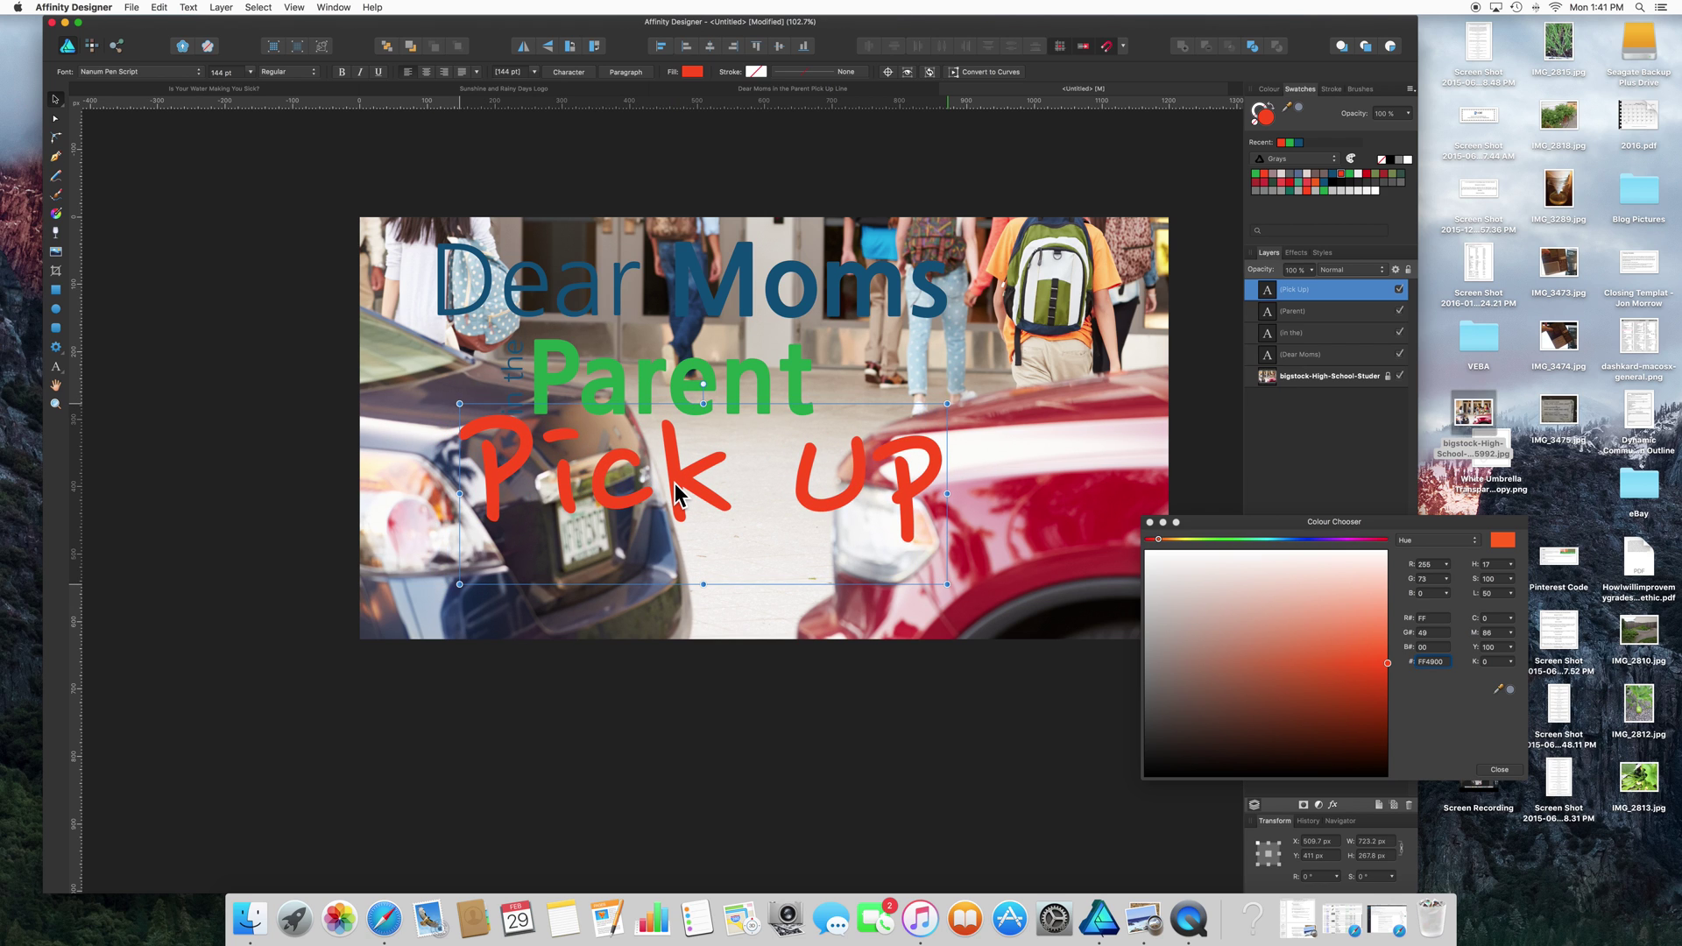
pyautogui.moveTo(676, 484)
pyautogui.mouseDown()
pyautogui.moveTo(792, 490)
pyautogui.moveTo(688, 490)
pyautogui.mouseUp()
pyautogui.doubleClick(688, 491)
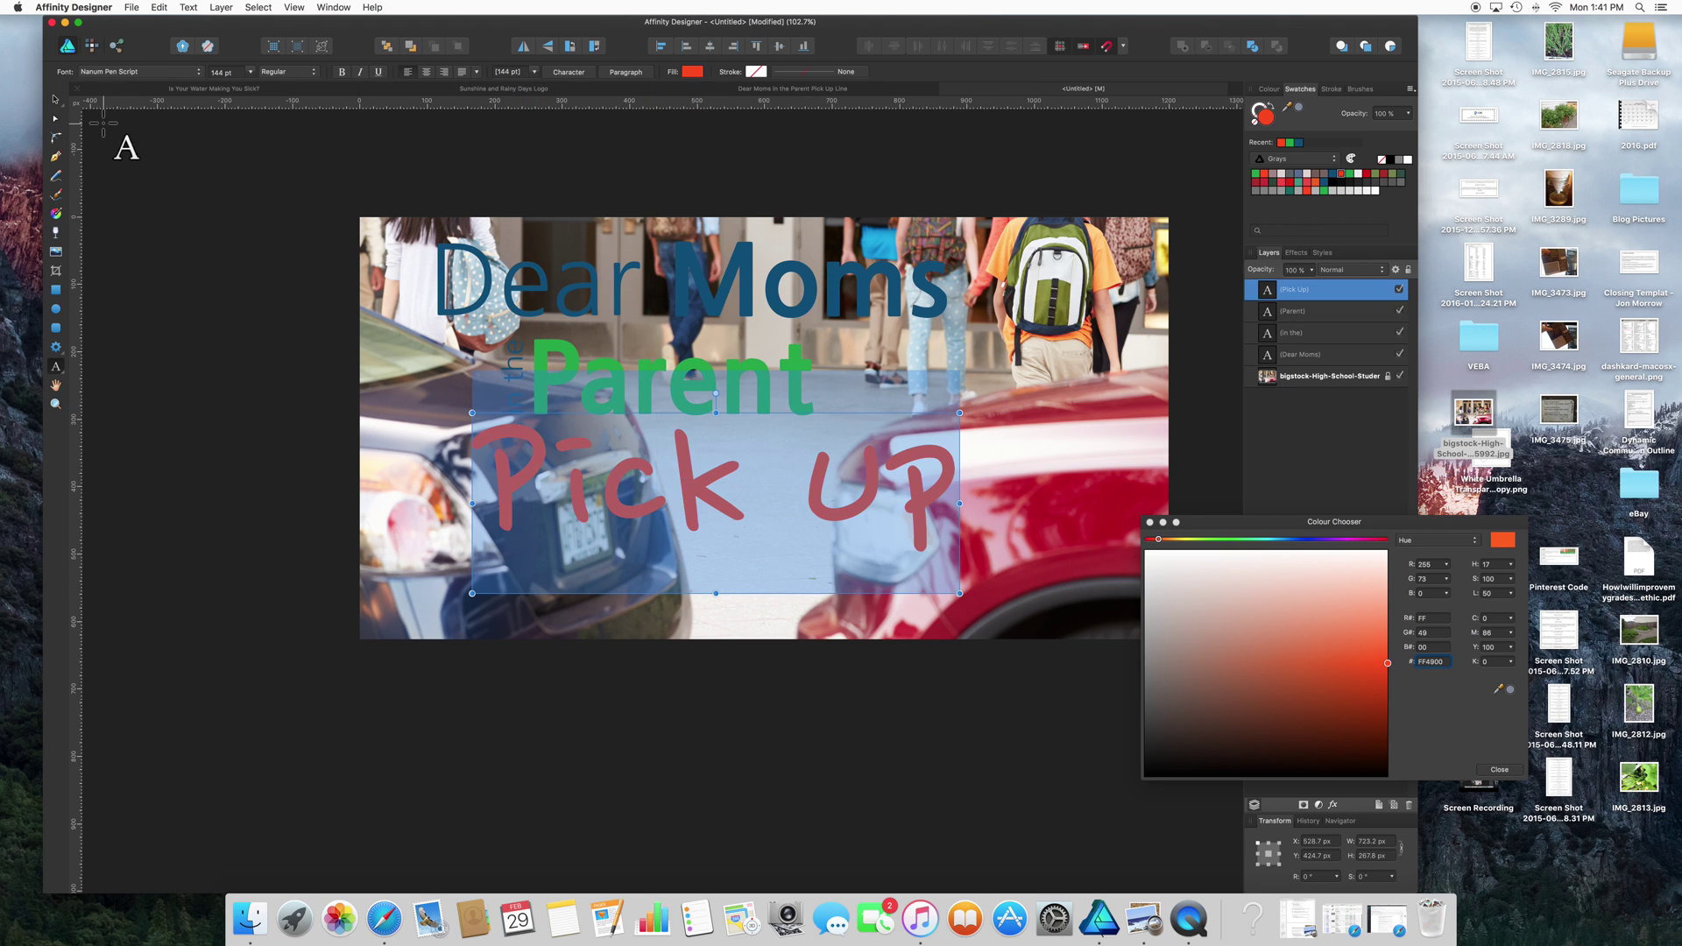
pyautogui.click(251, 72)
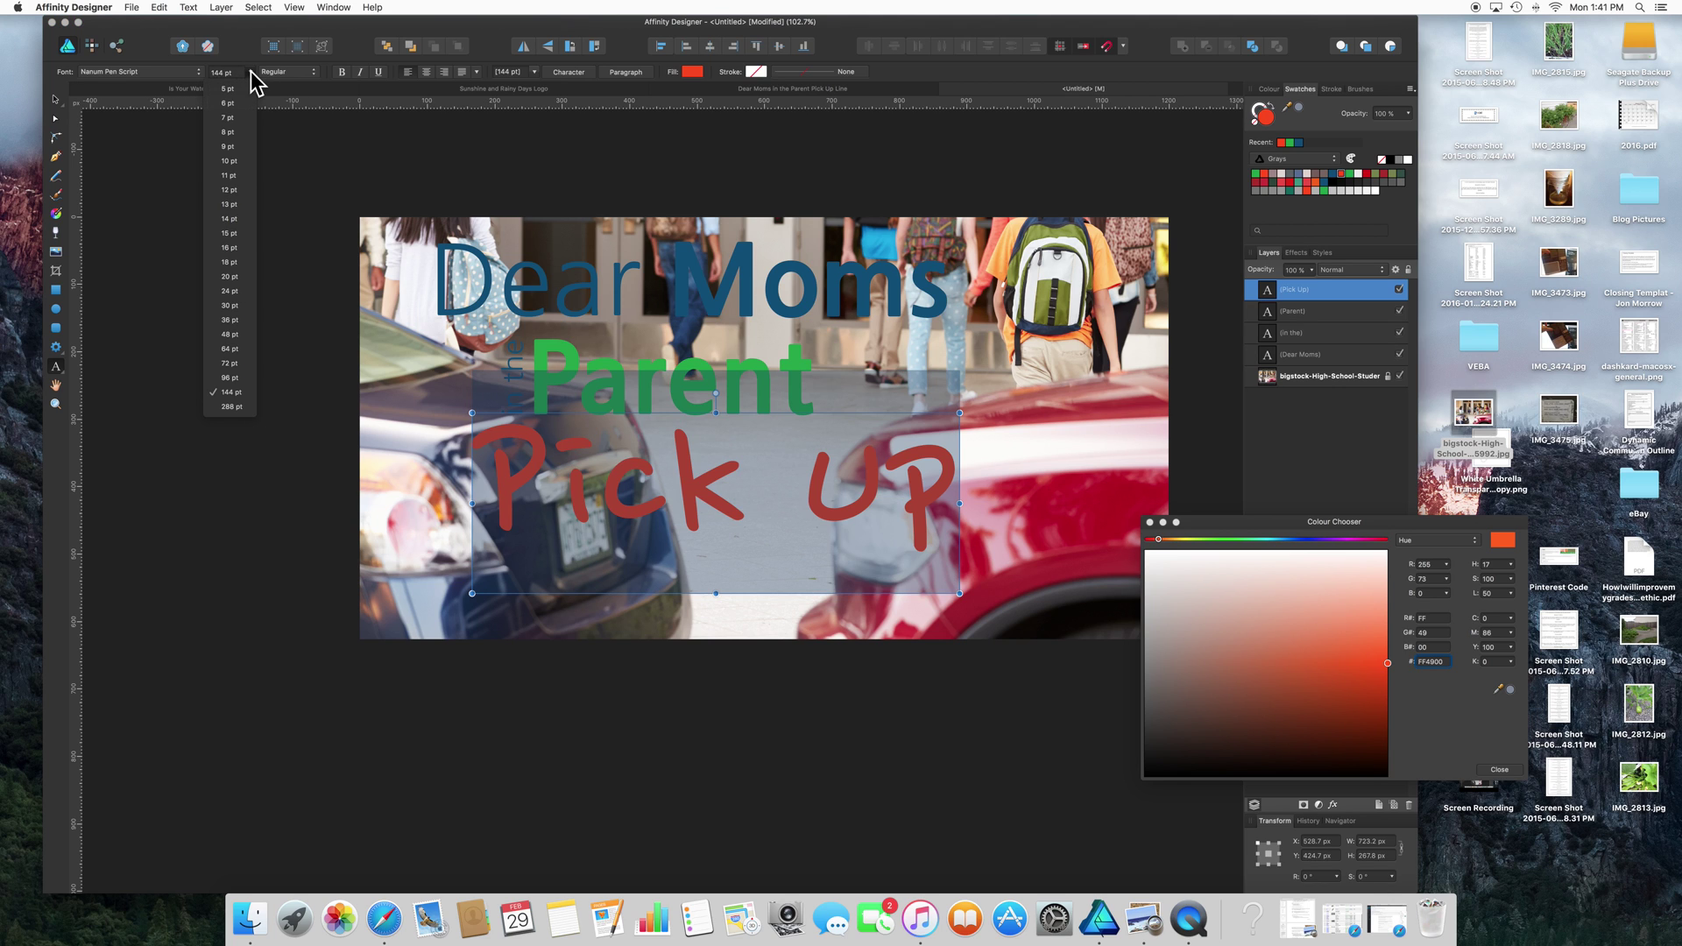
pyautogui.click(225, 75)
pyautogui.doubleClick(225, 74)
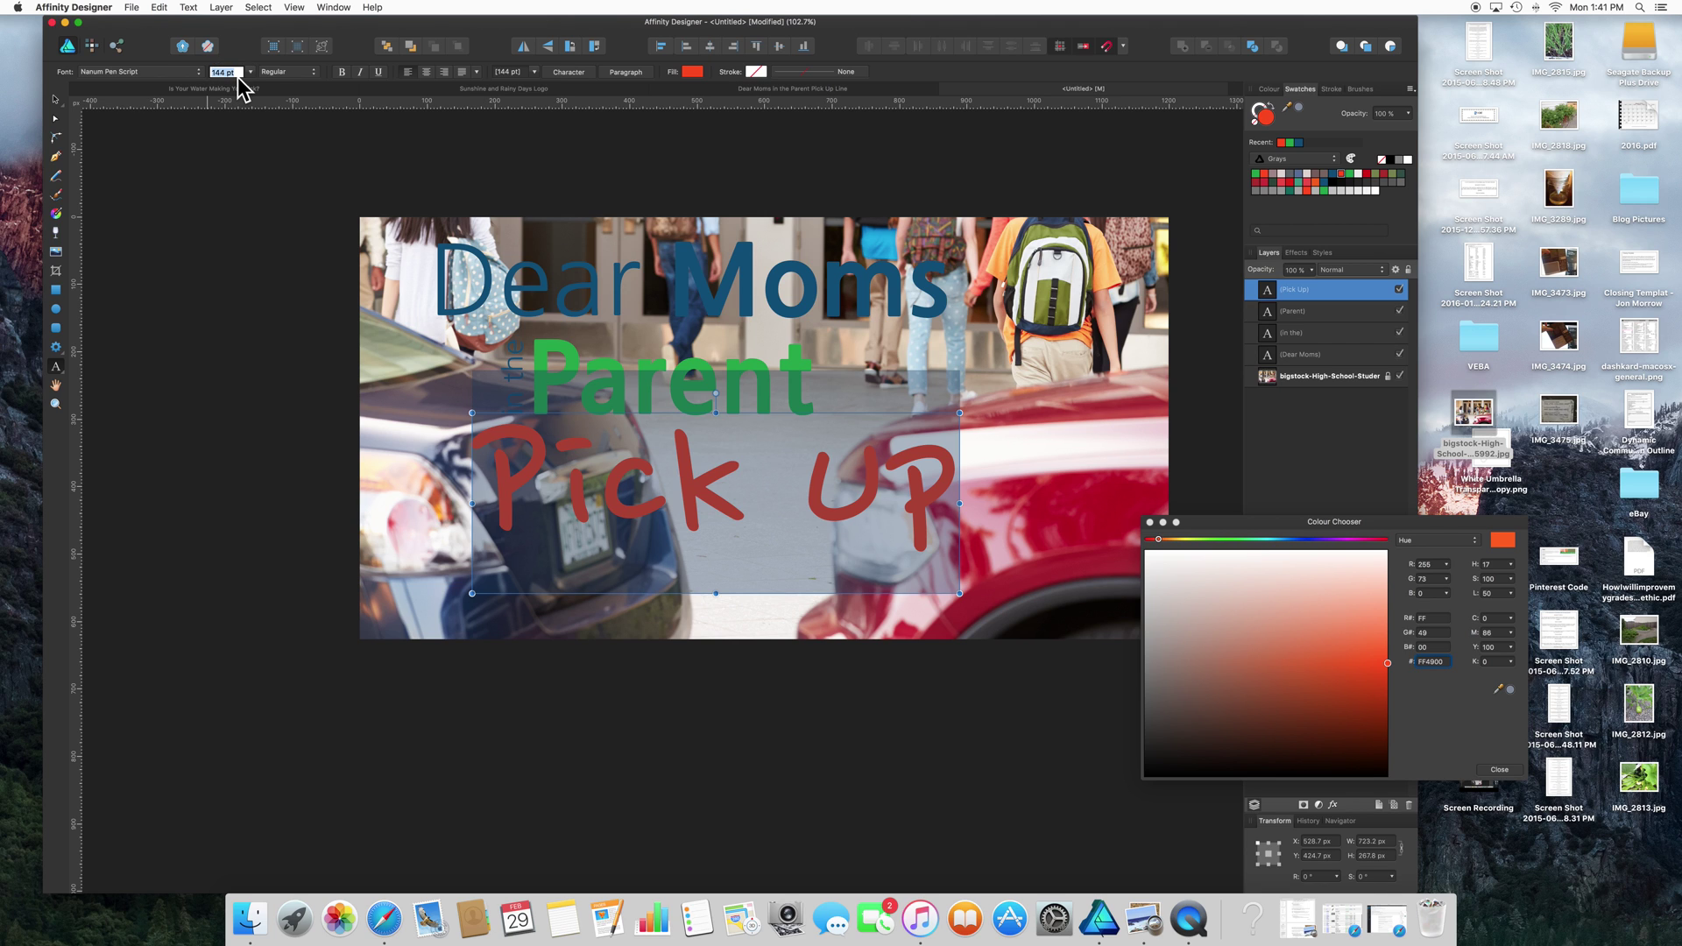
pyautogui.press('Return')
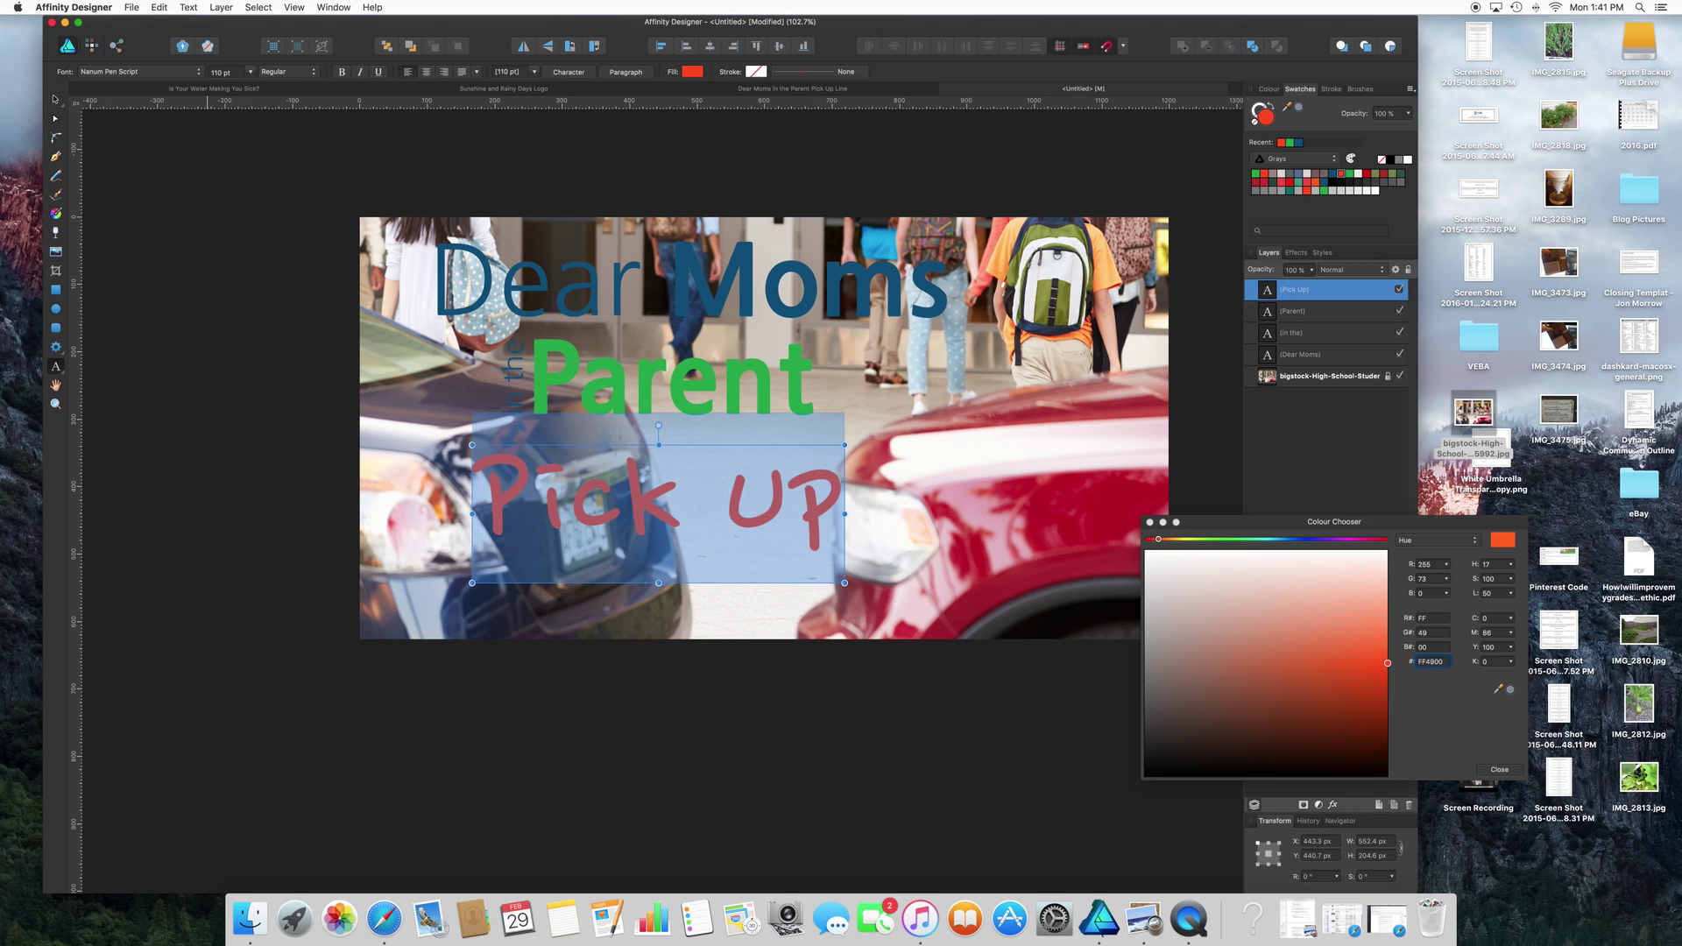
pyautogui.click(55, 98)
pyautogui.moveTo(627, 501); pyautogui.dragTo(661, 480)
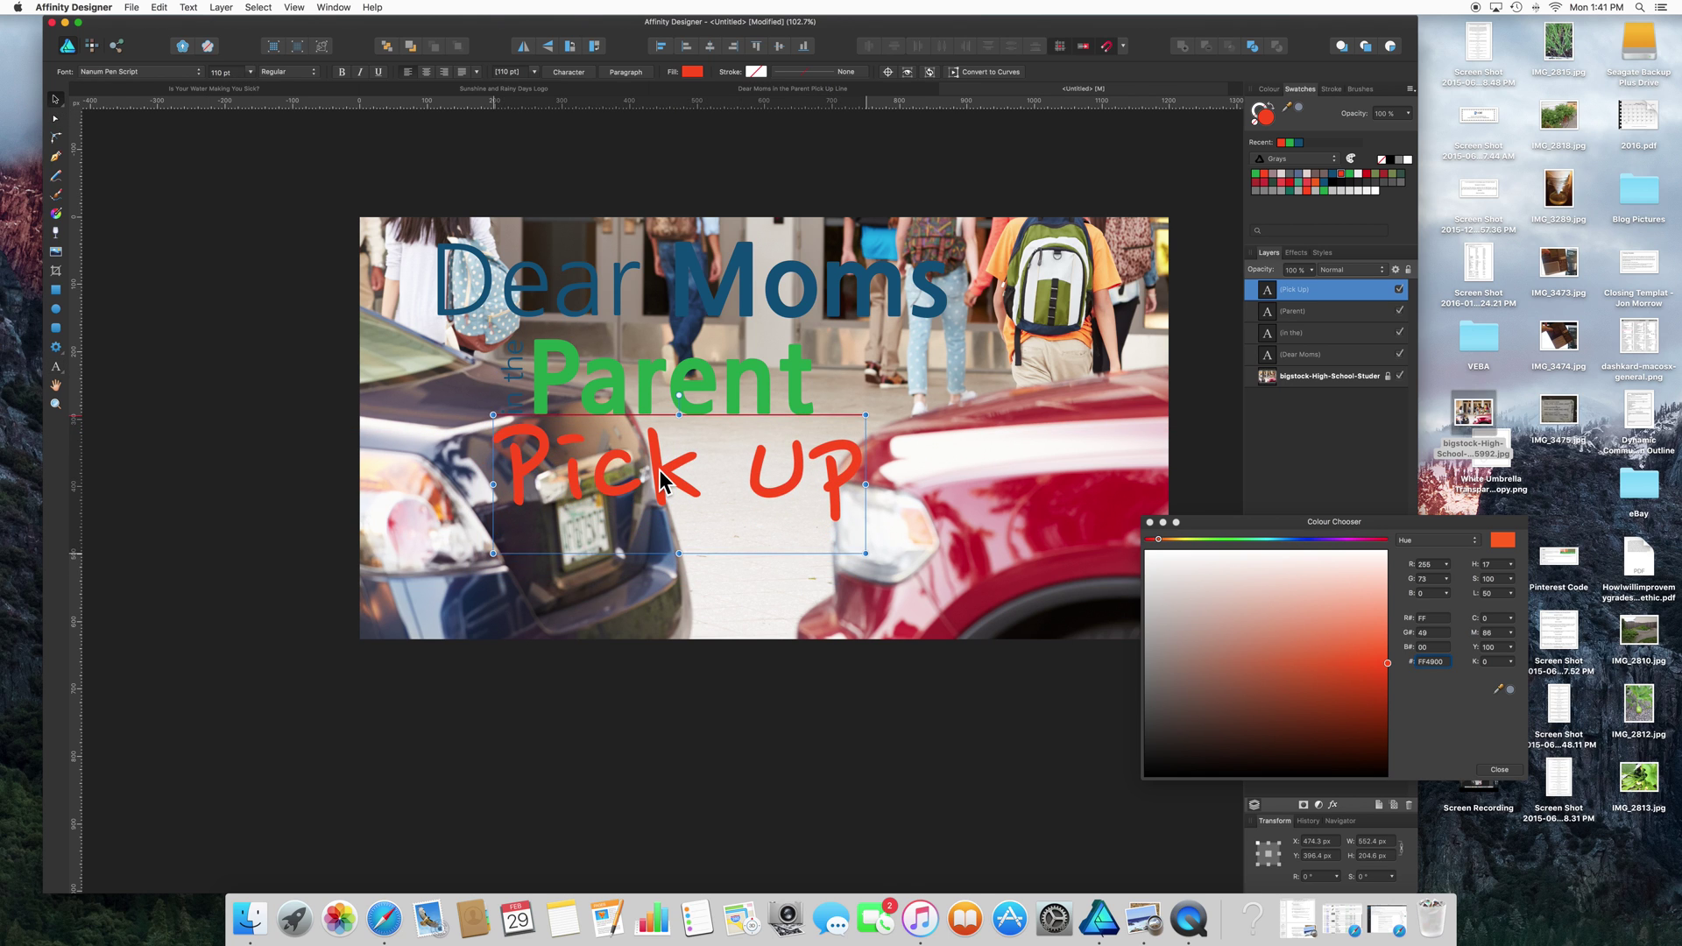
# Place a duplicate of the "Dear Moms" text below "Pick Up", near the lower edge of the photo
pyautogui.click(752, 302)
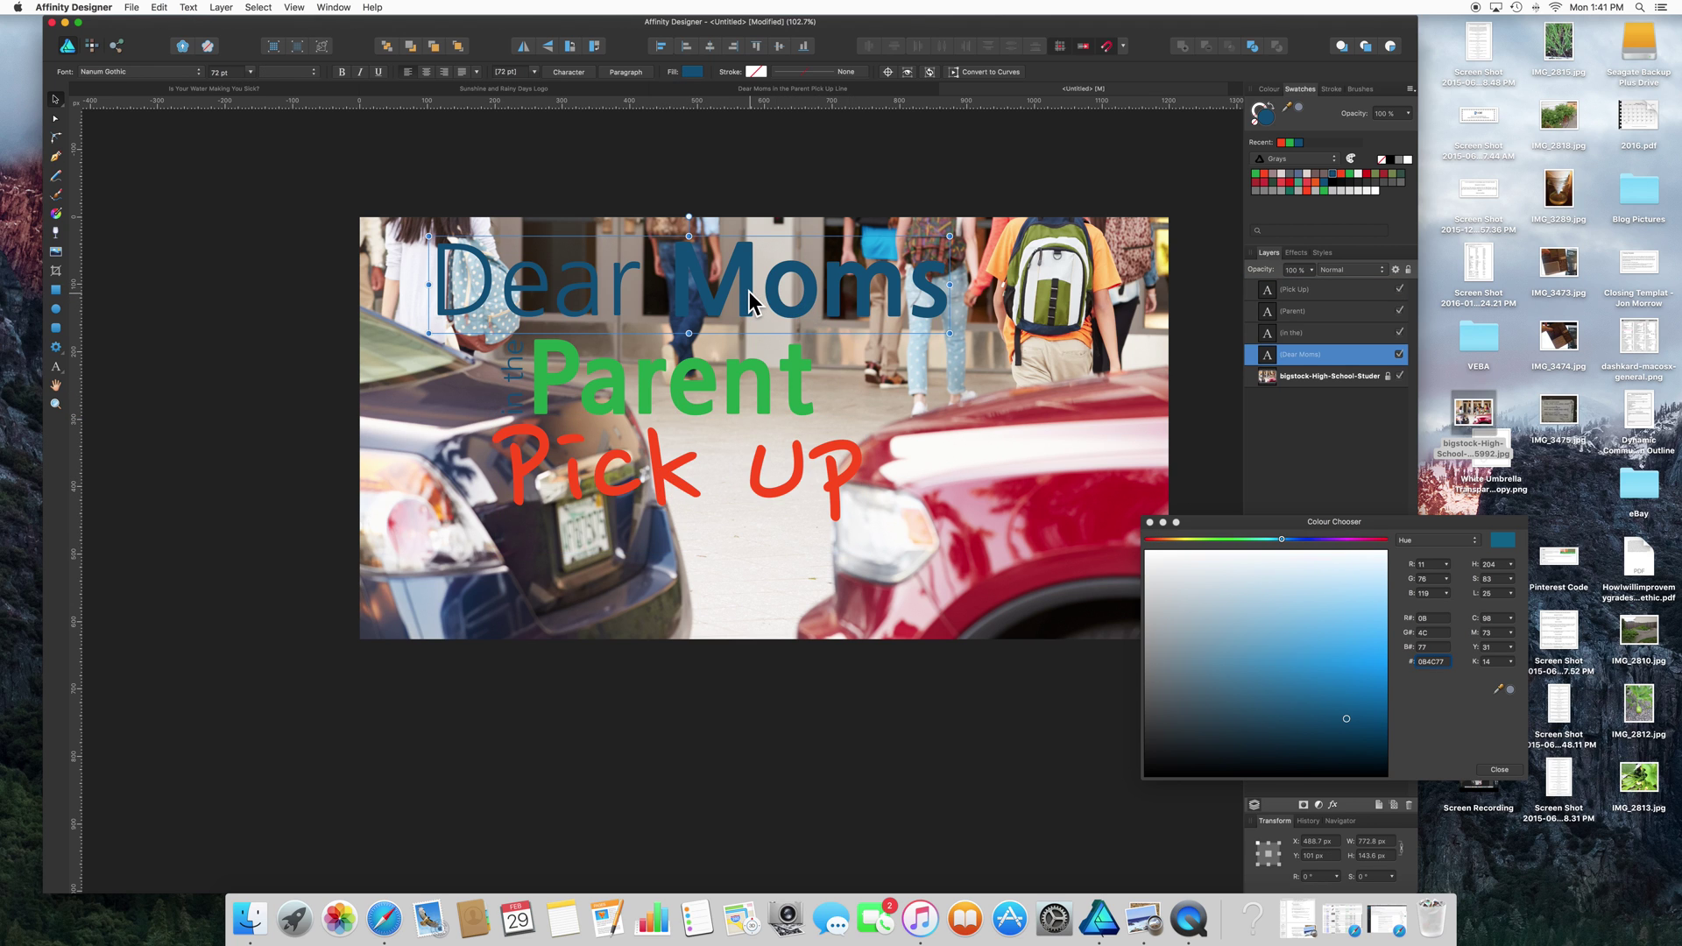
pyautogui.moveTo(752, 304); pyautogui.dragTo(750, 555)
pyautogui.press('Left')
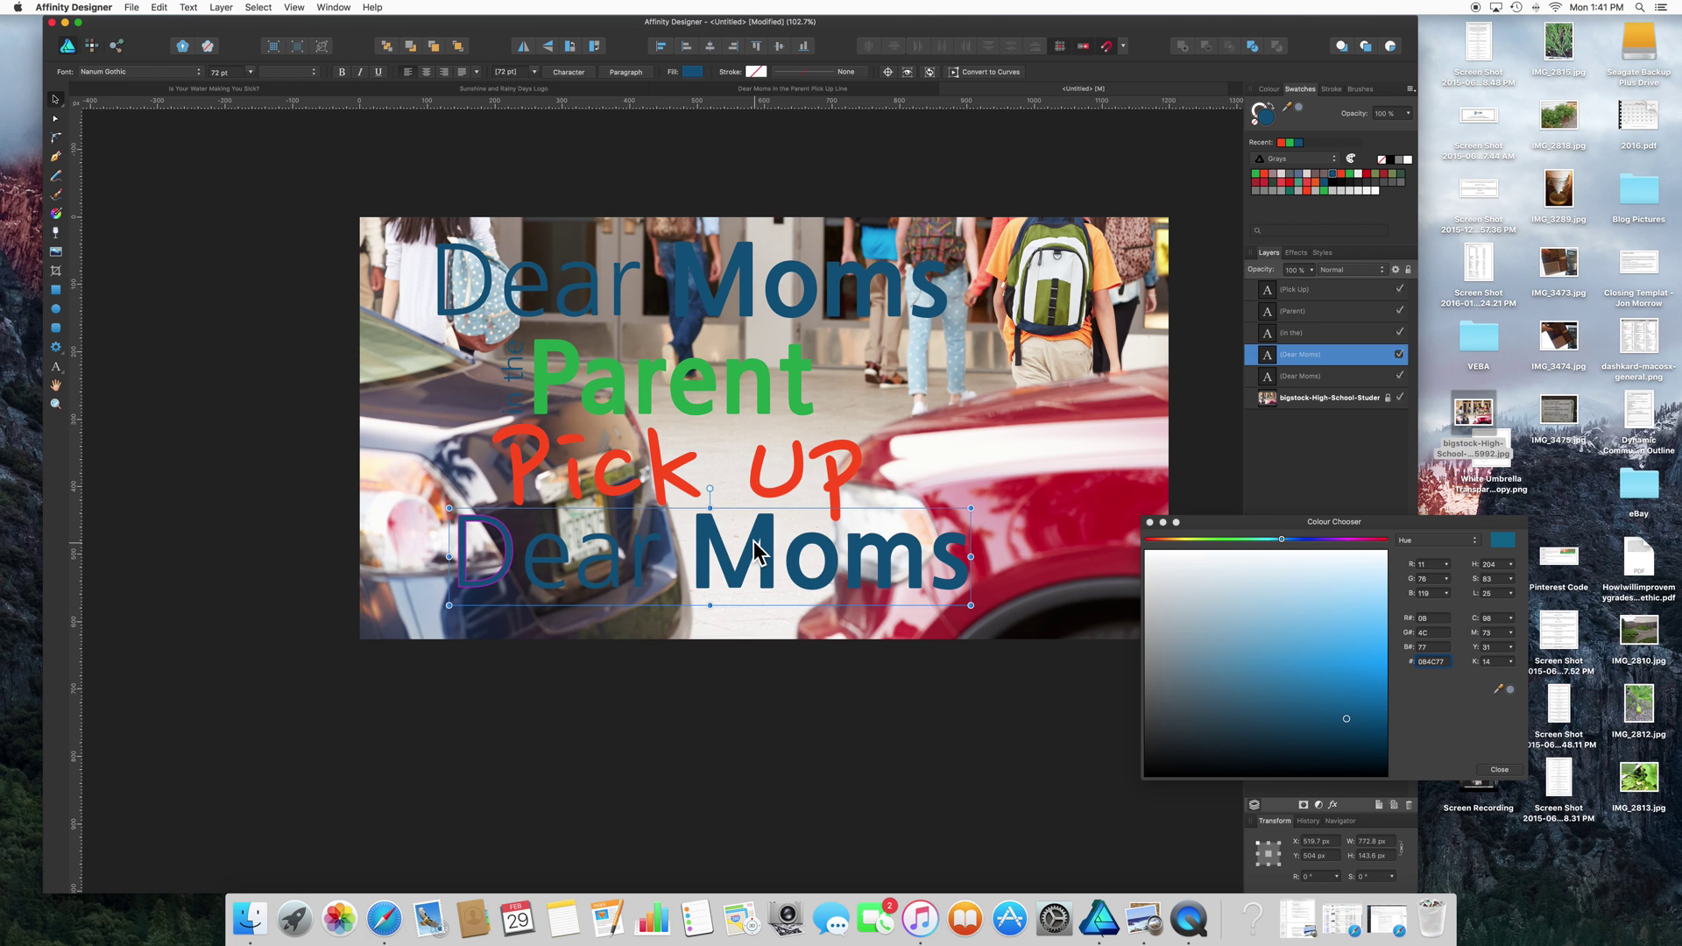
# Replace the duplicated text's wording with "Line" and move it under the middle of "Pick Up"
pyautogui.doubleClick(727, 558)
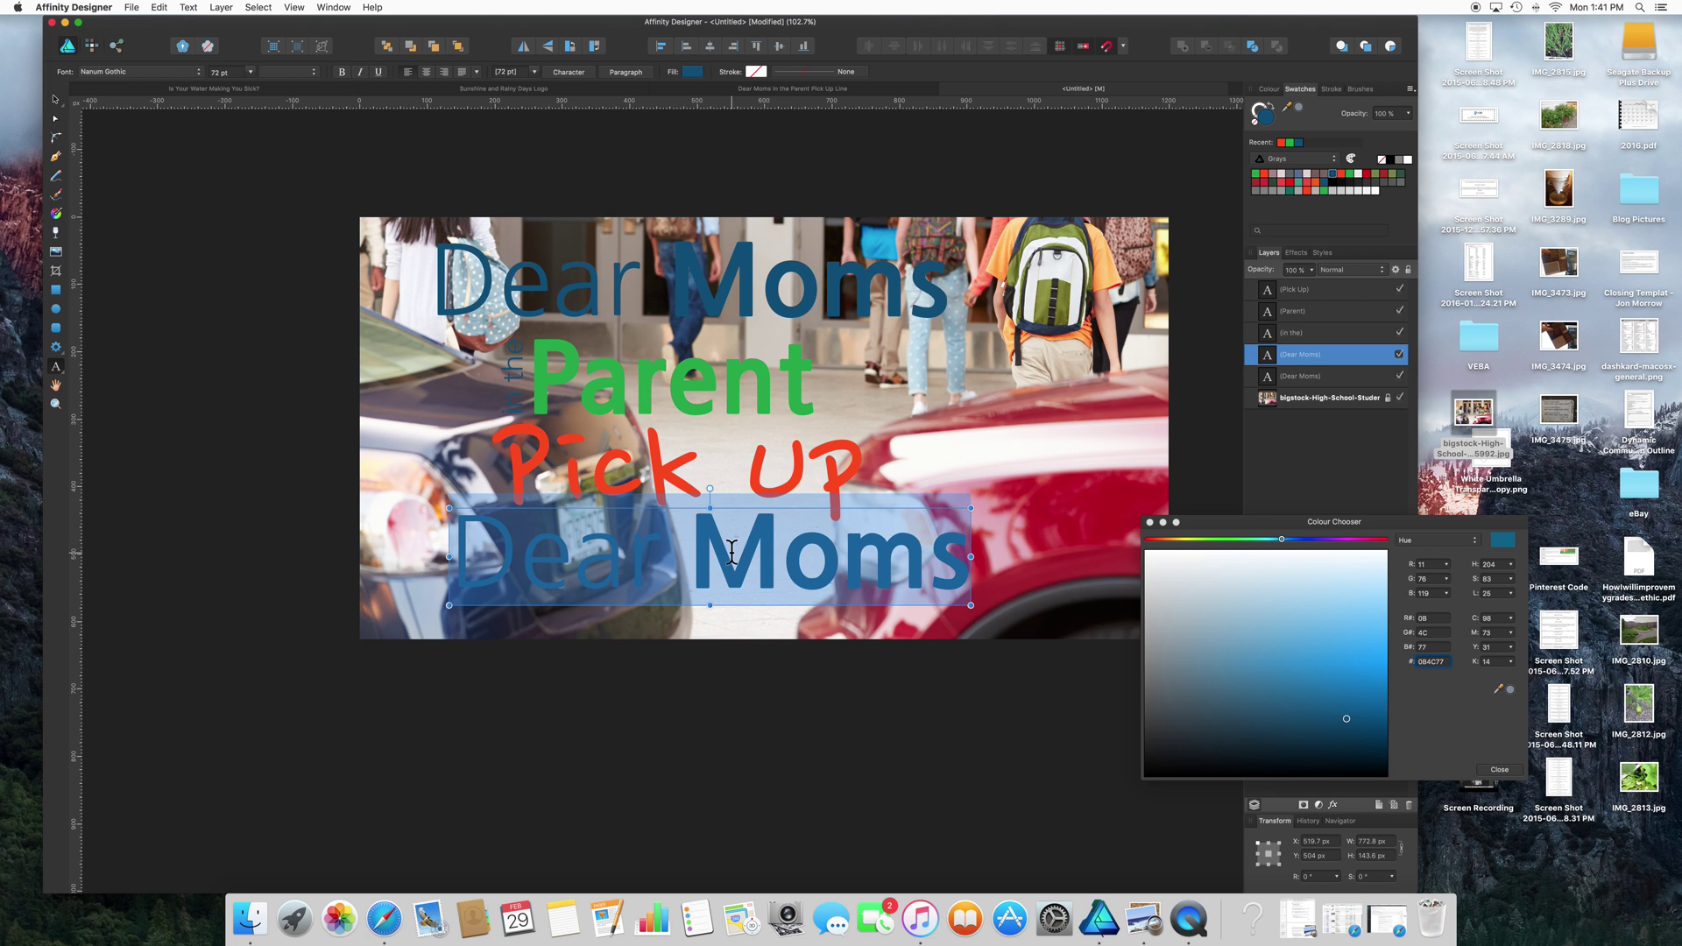
pyautogui.write('Line')
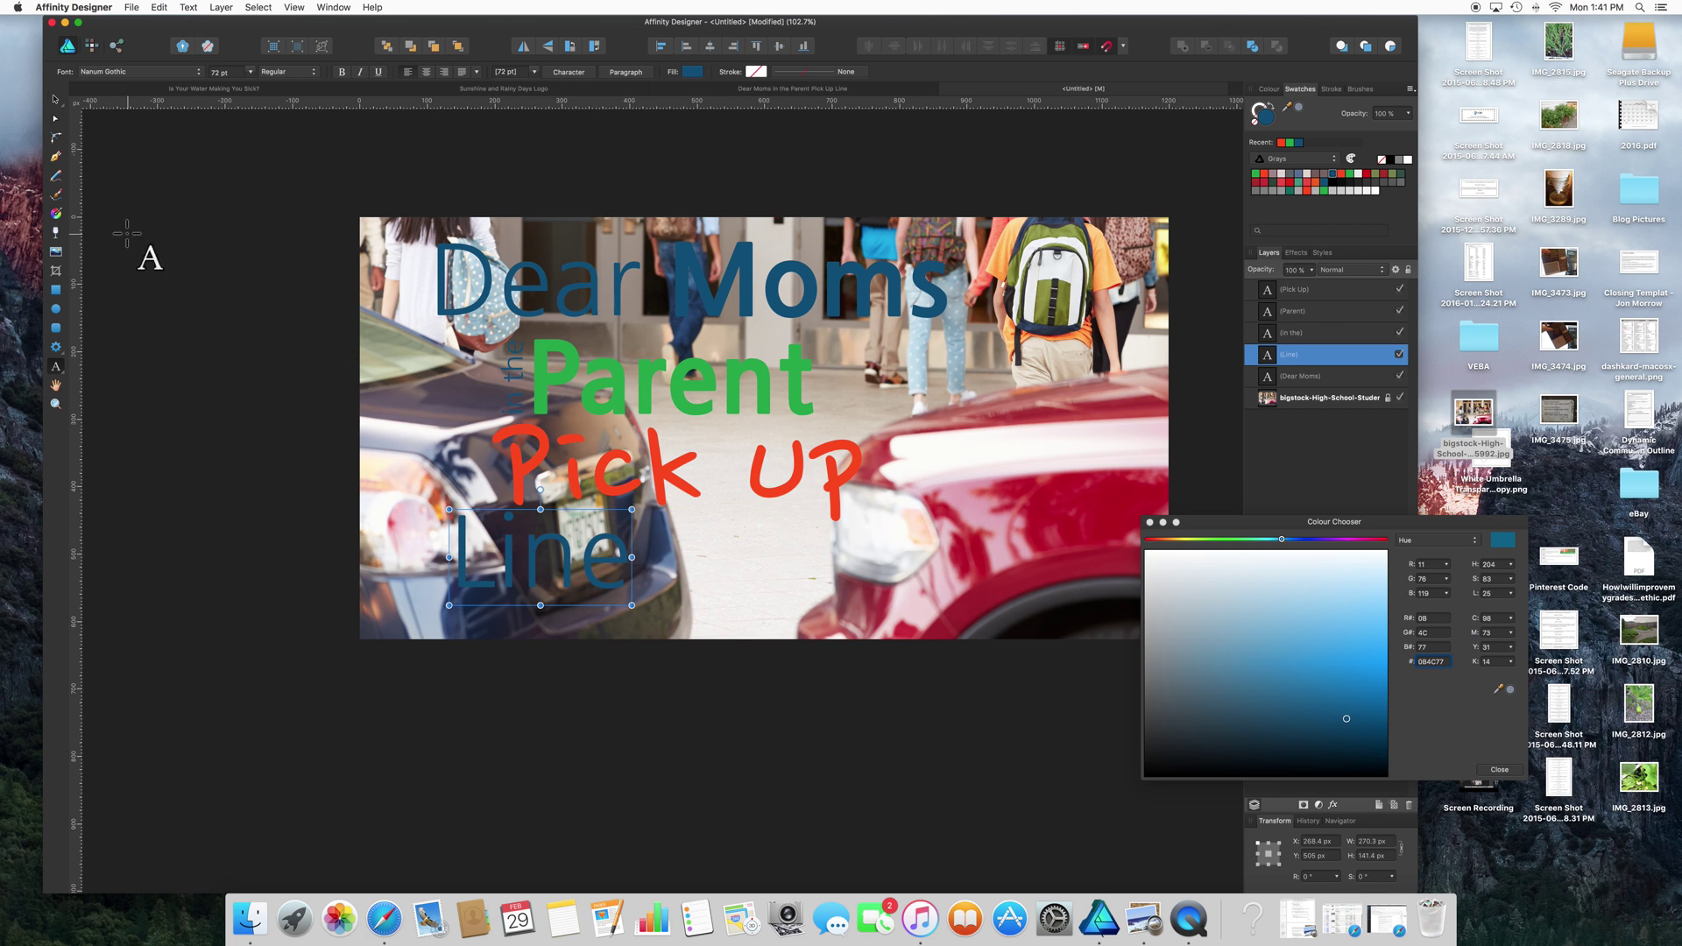
pyautogui.click(55, 99)
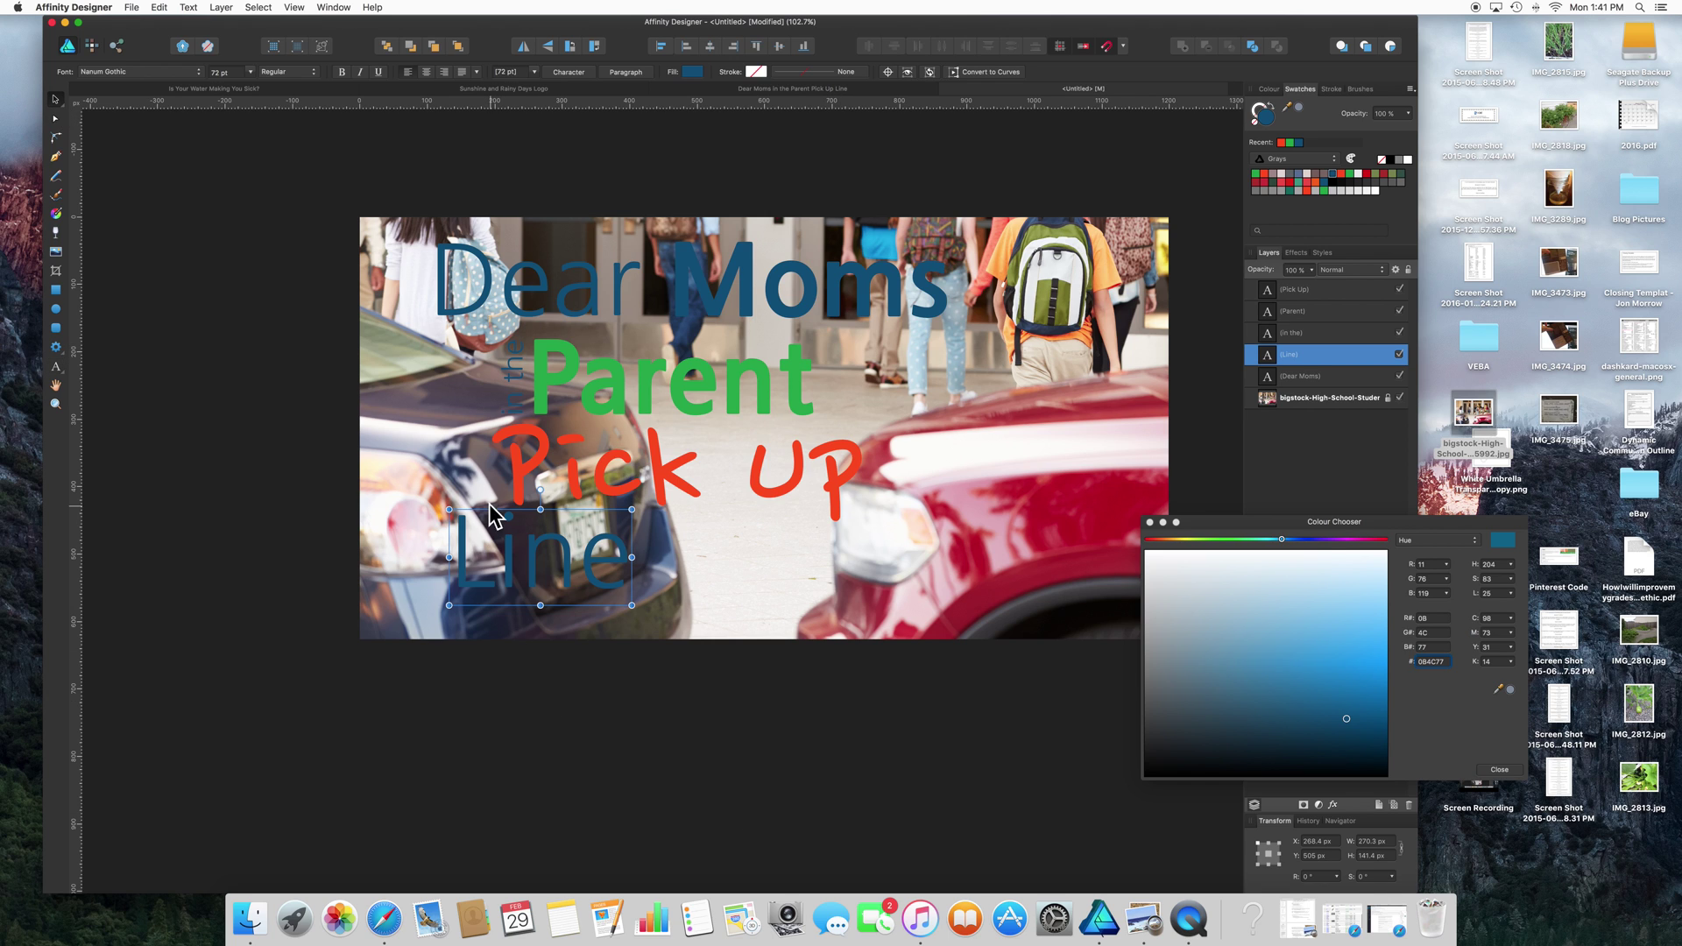
pyautogui.moveTo(490, 560); pyautogui.dragTo(712, 546)
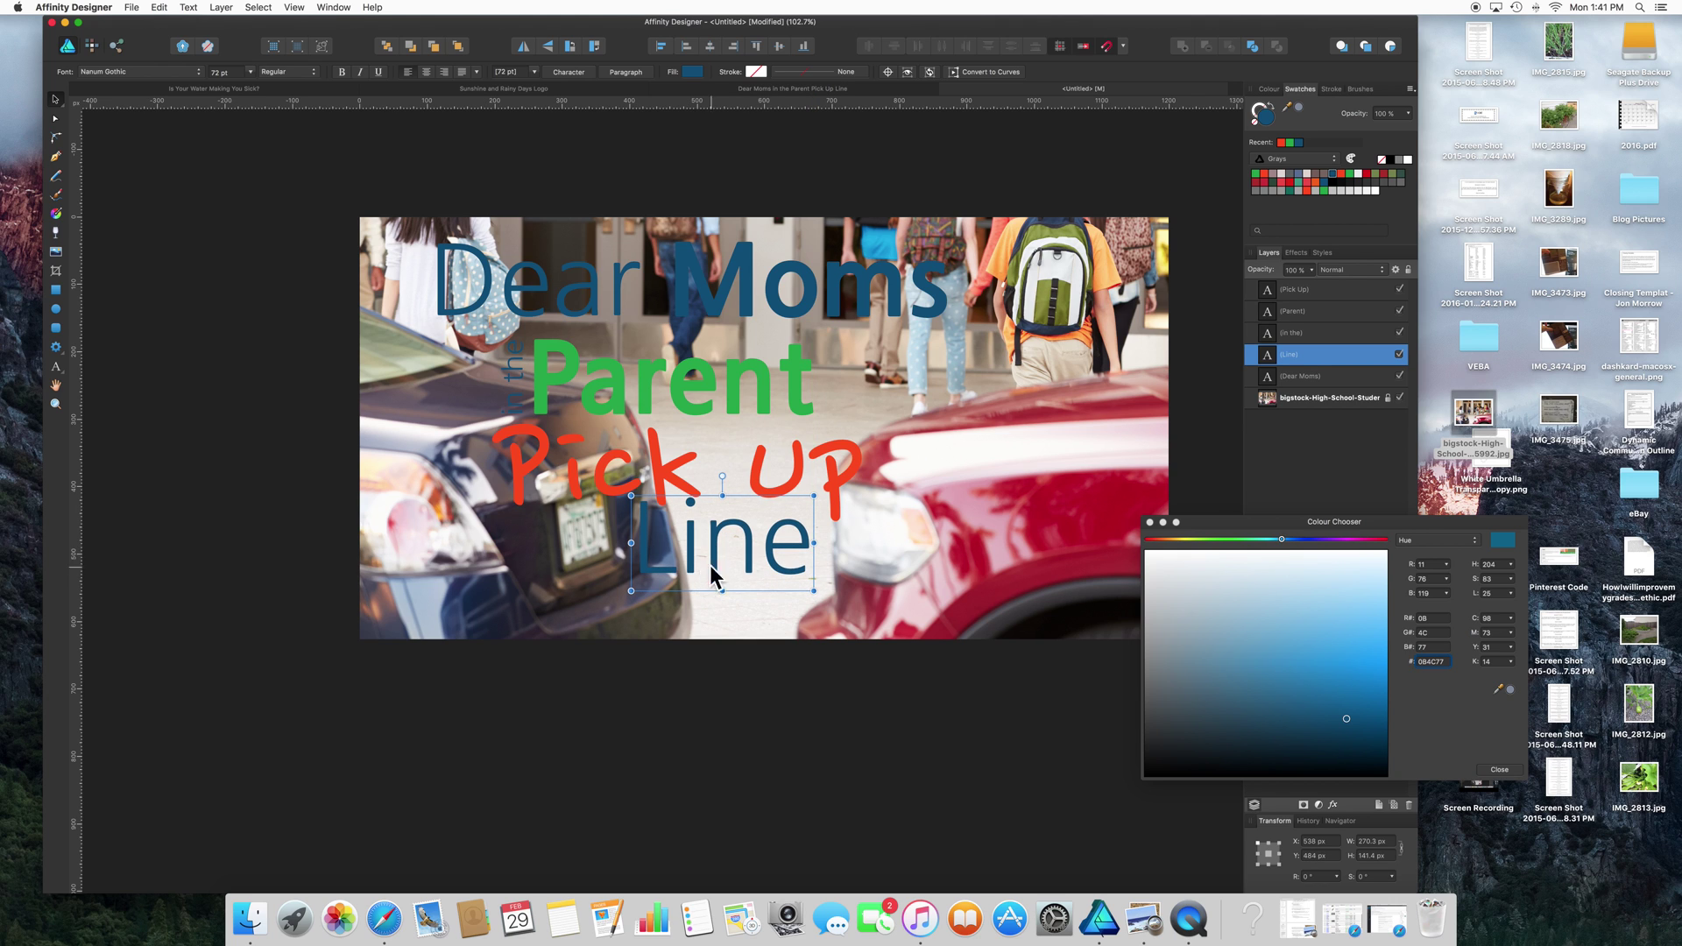
# Check the title colours and layout in the "Dear Moms in the Parent Pick Up Line" document, and return to the untitled graphic
pyautogui.click(790, 89)
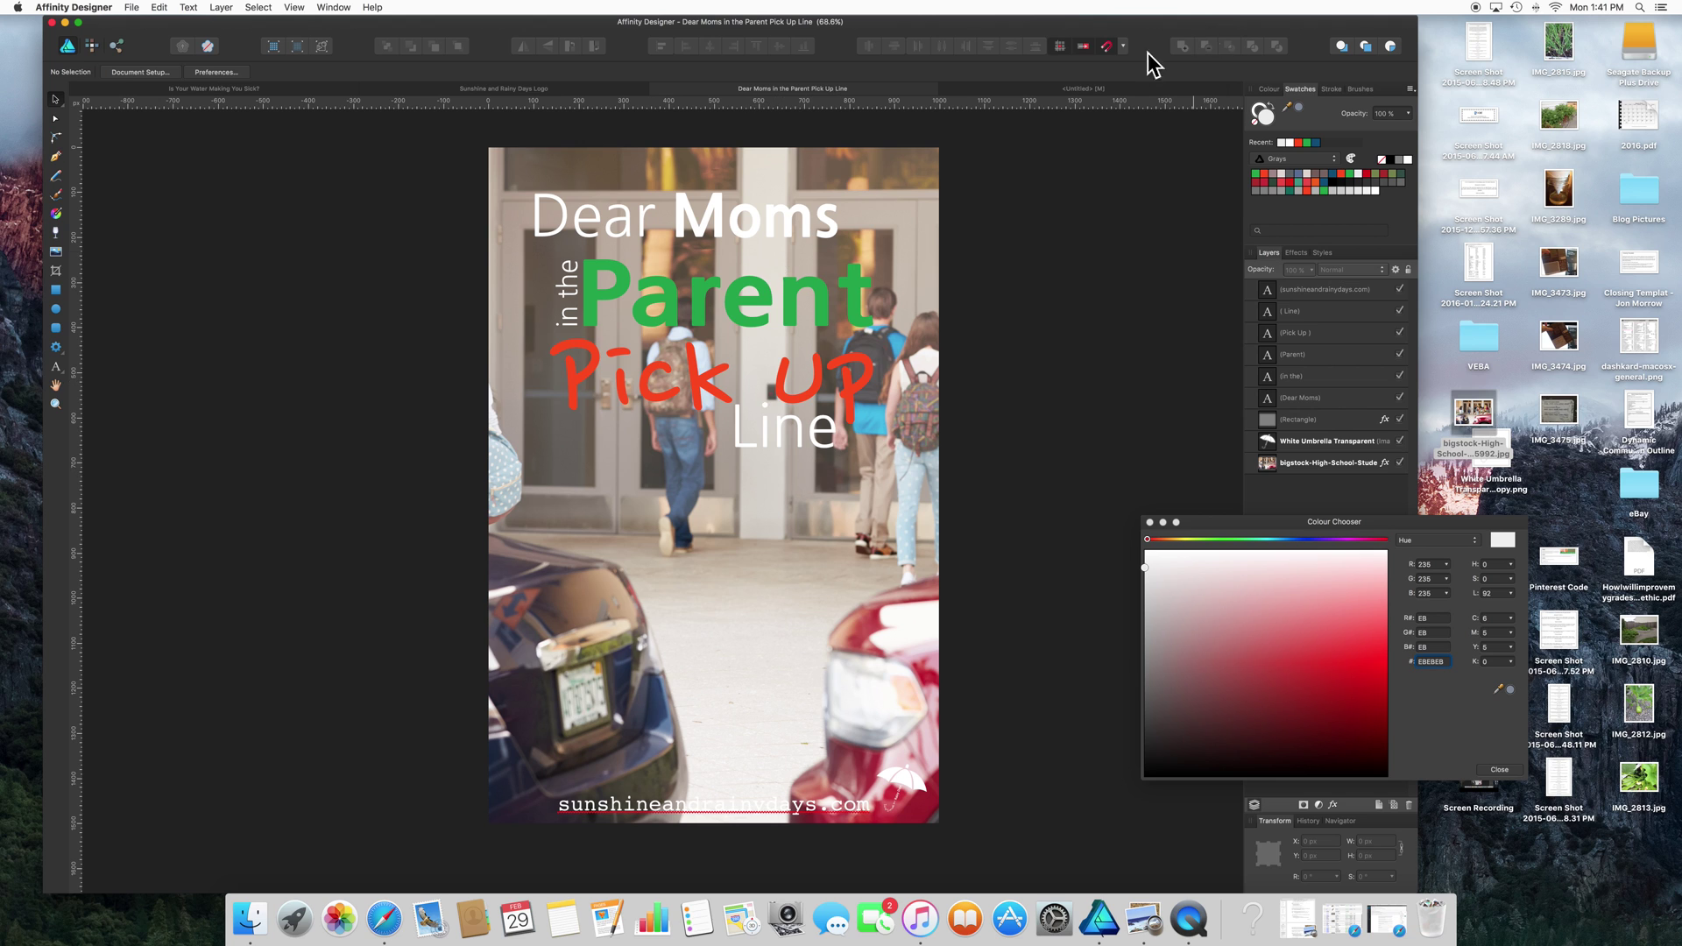
pyautogui.click(1070, 87)
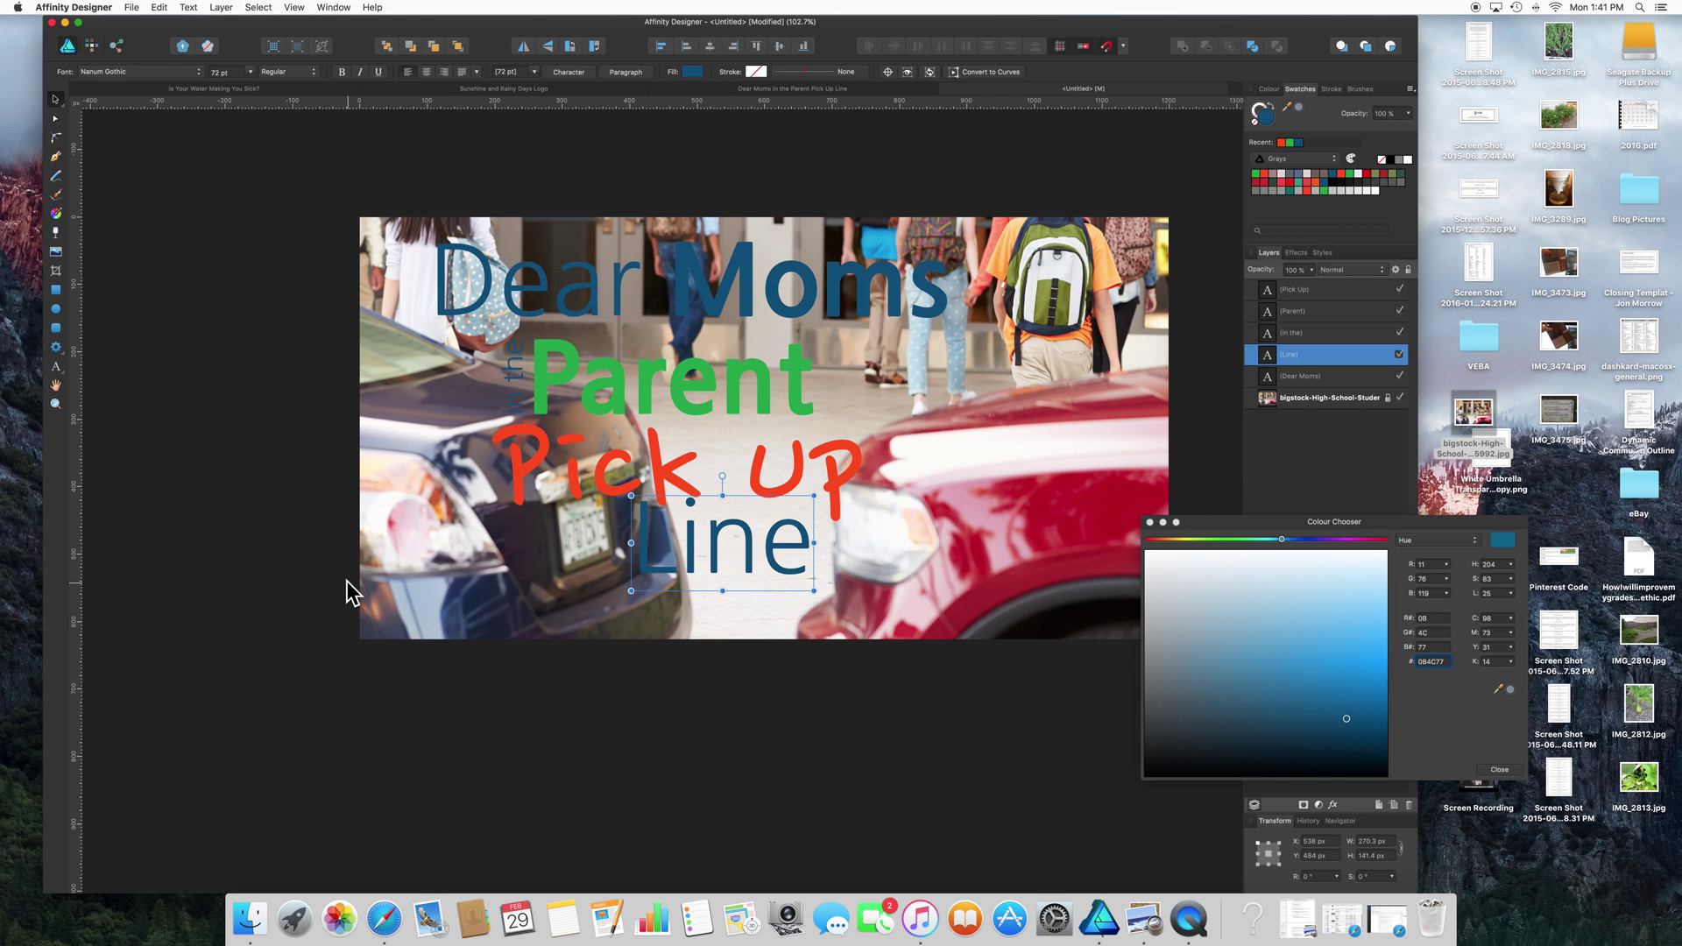
pyautogui.click(228, 482)
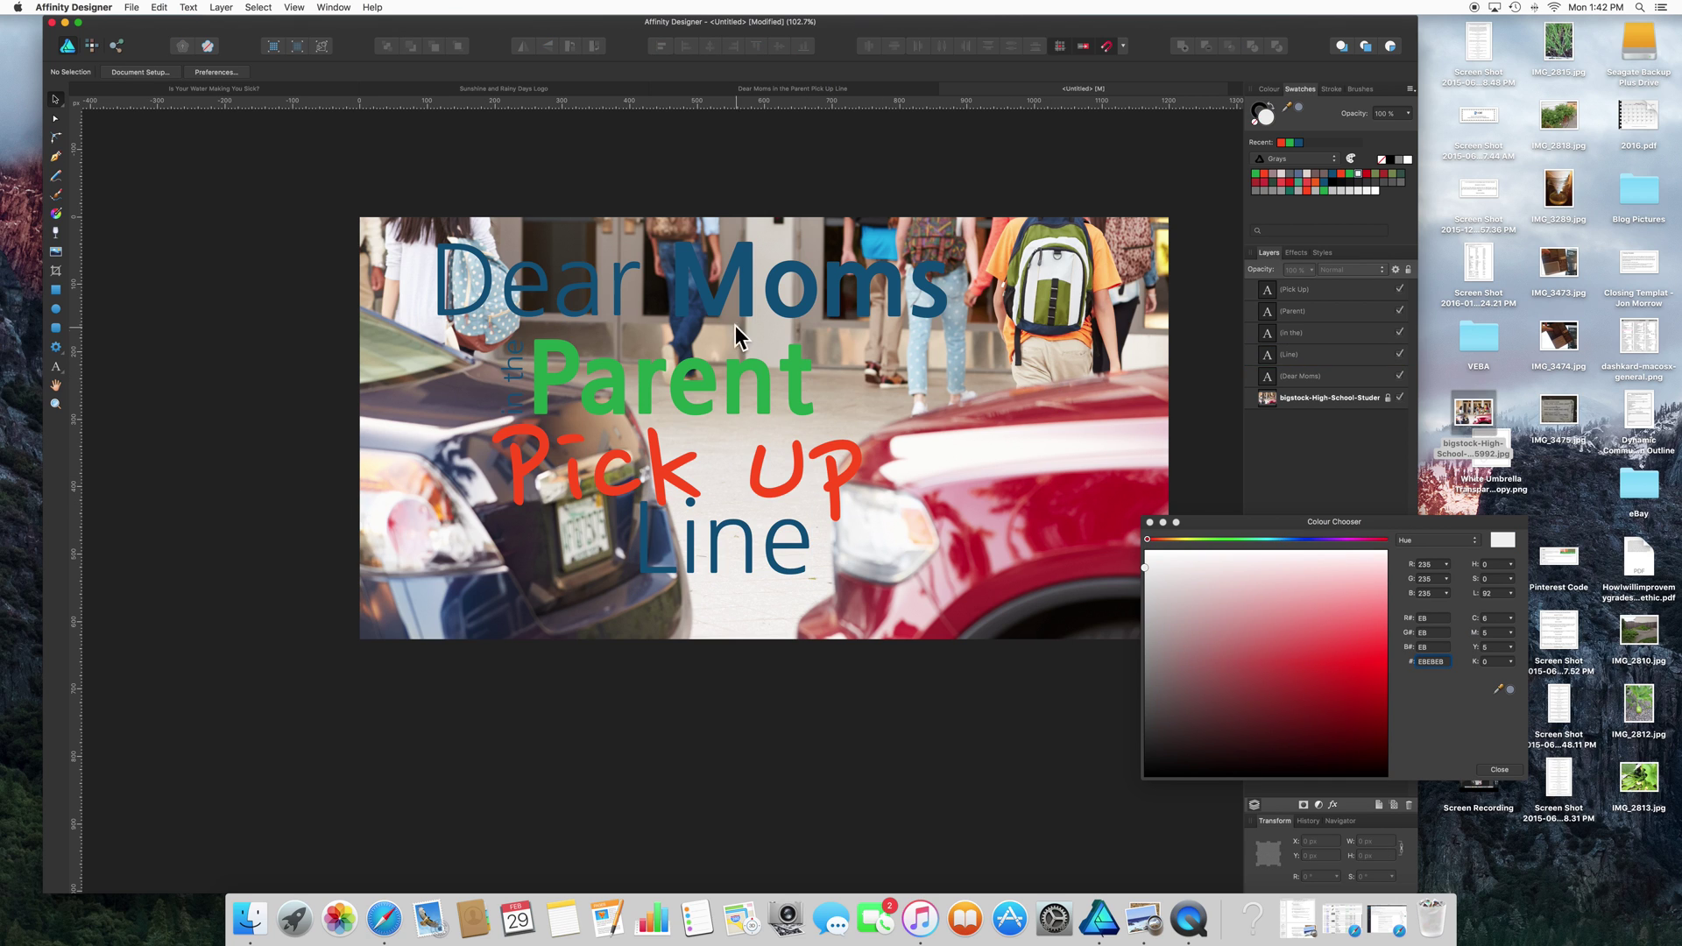
# Recolour the whole "Dear Moms" text white FFFFFF
pyautogui.click(684, 299)
pyautogui.doubleClick(684, 299)
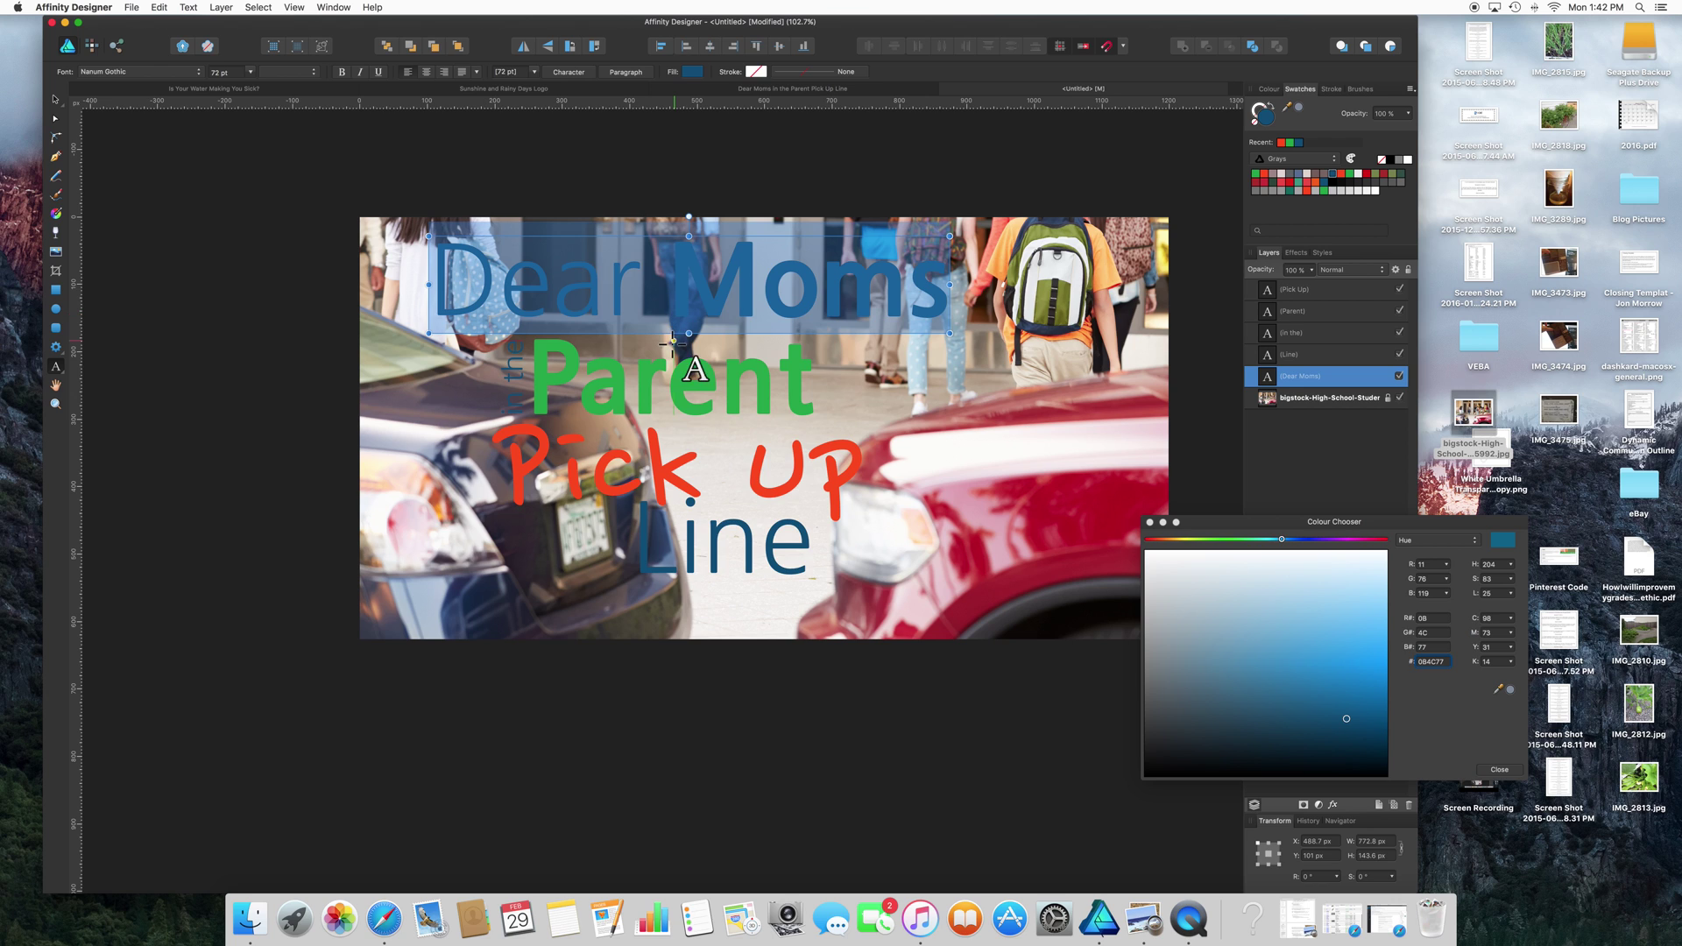
pyautogui.click(1407, 160)
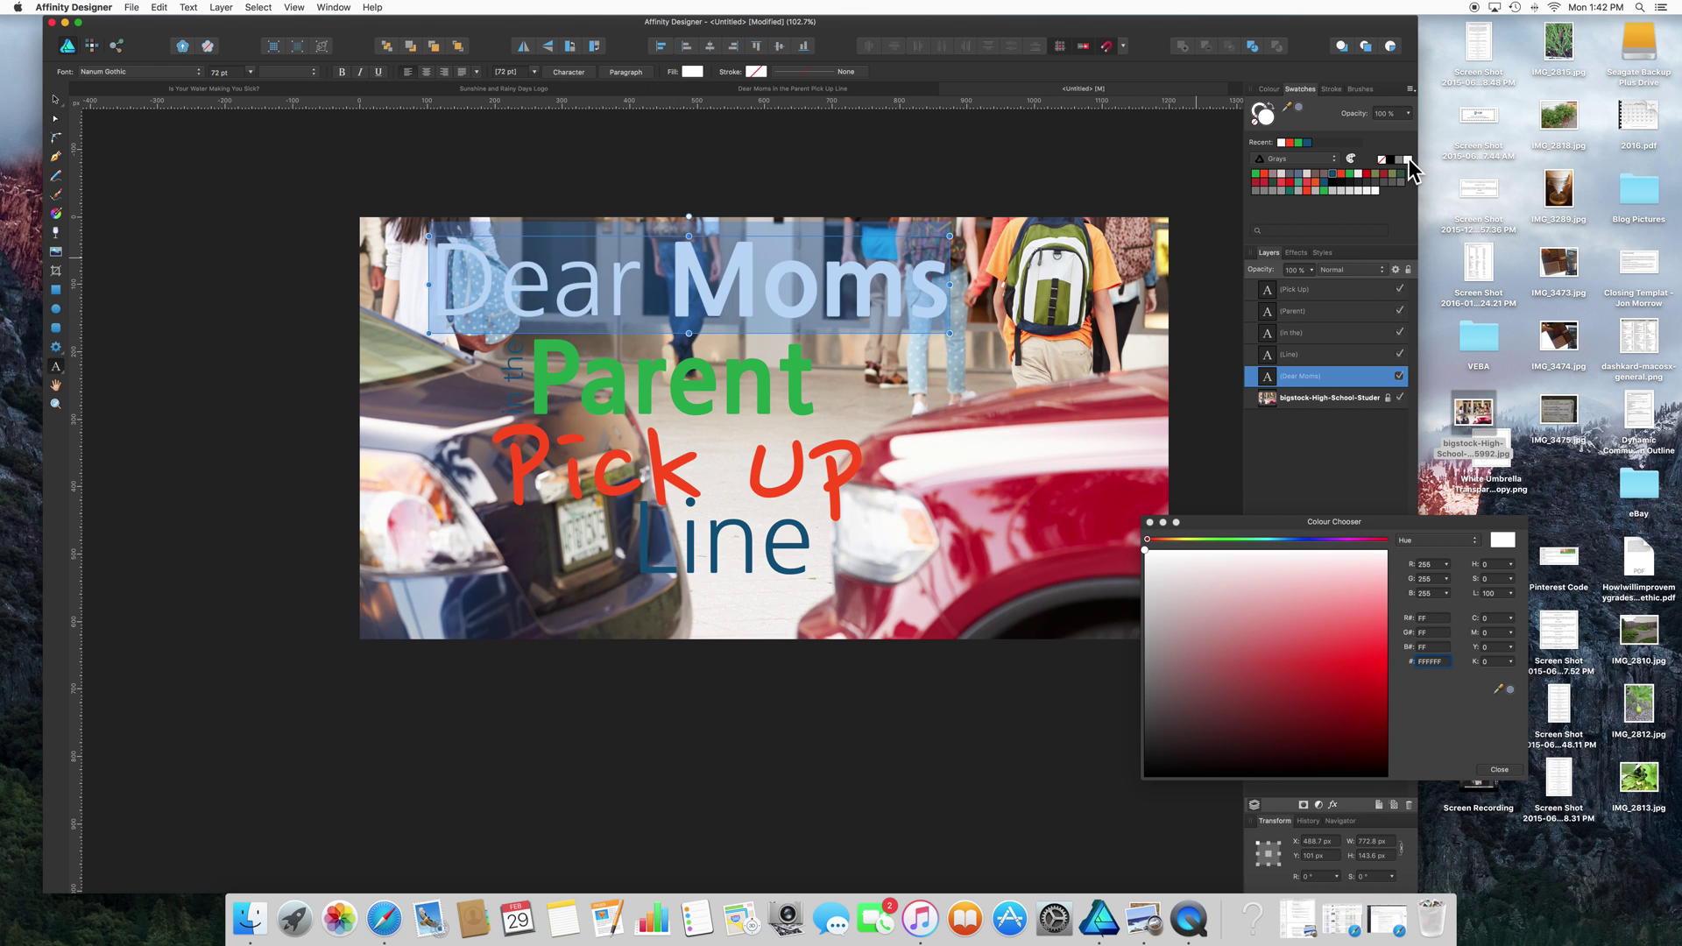
# Recolour the whole "Line" text white FFFFFF
pyautogui.click(684, 550)
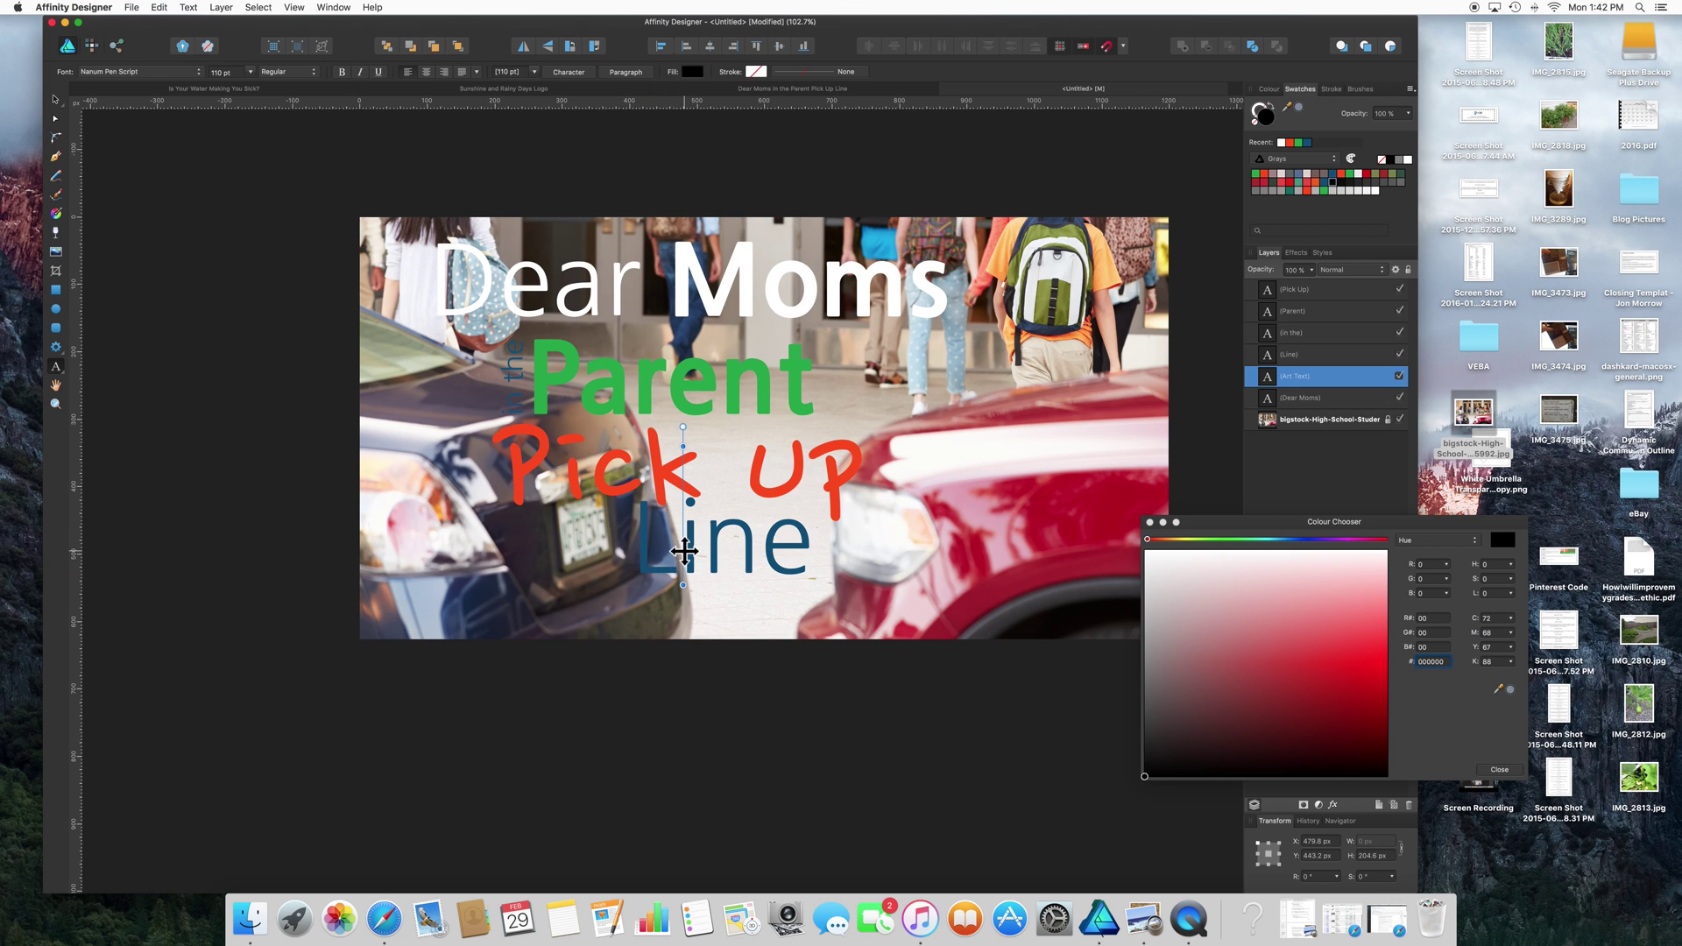
pyautogui.moveTo(684, 550); pyautogui.dragTo(740, 547)
pyautogui.click(56, 99)
pyautogui.click(713, 532)
pyautogui.doubleClick(713, 532)
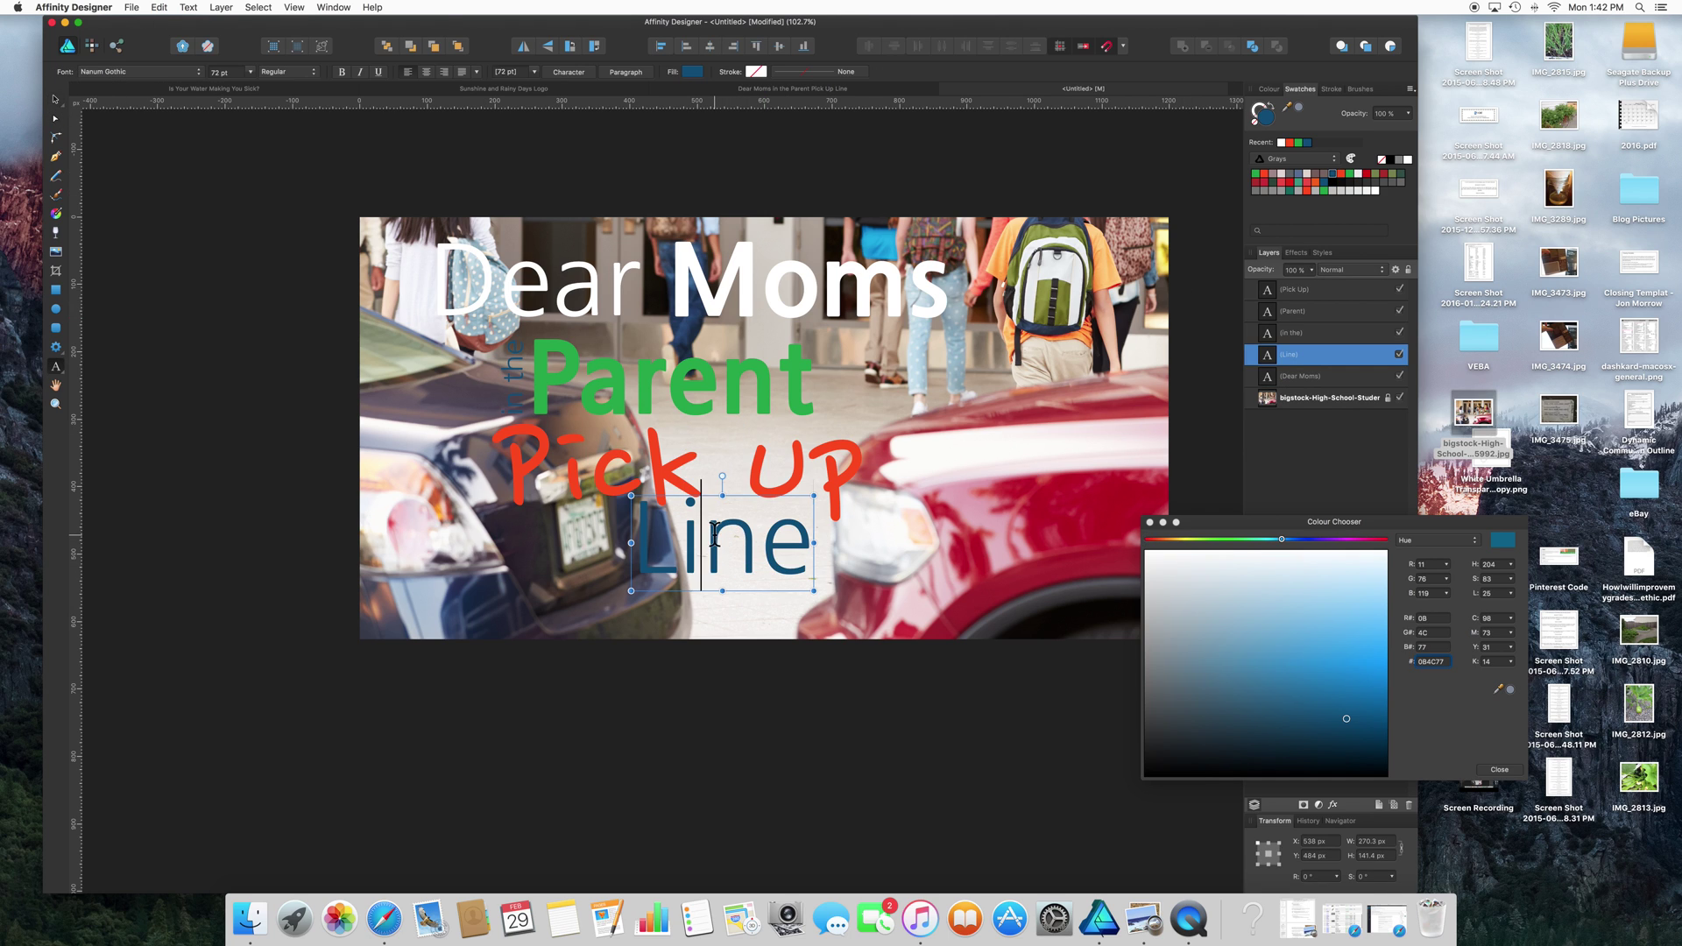
pyautogui.click(1407, 161)
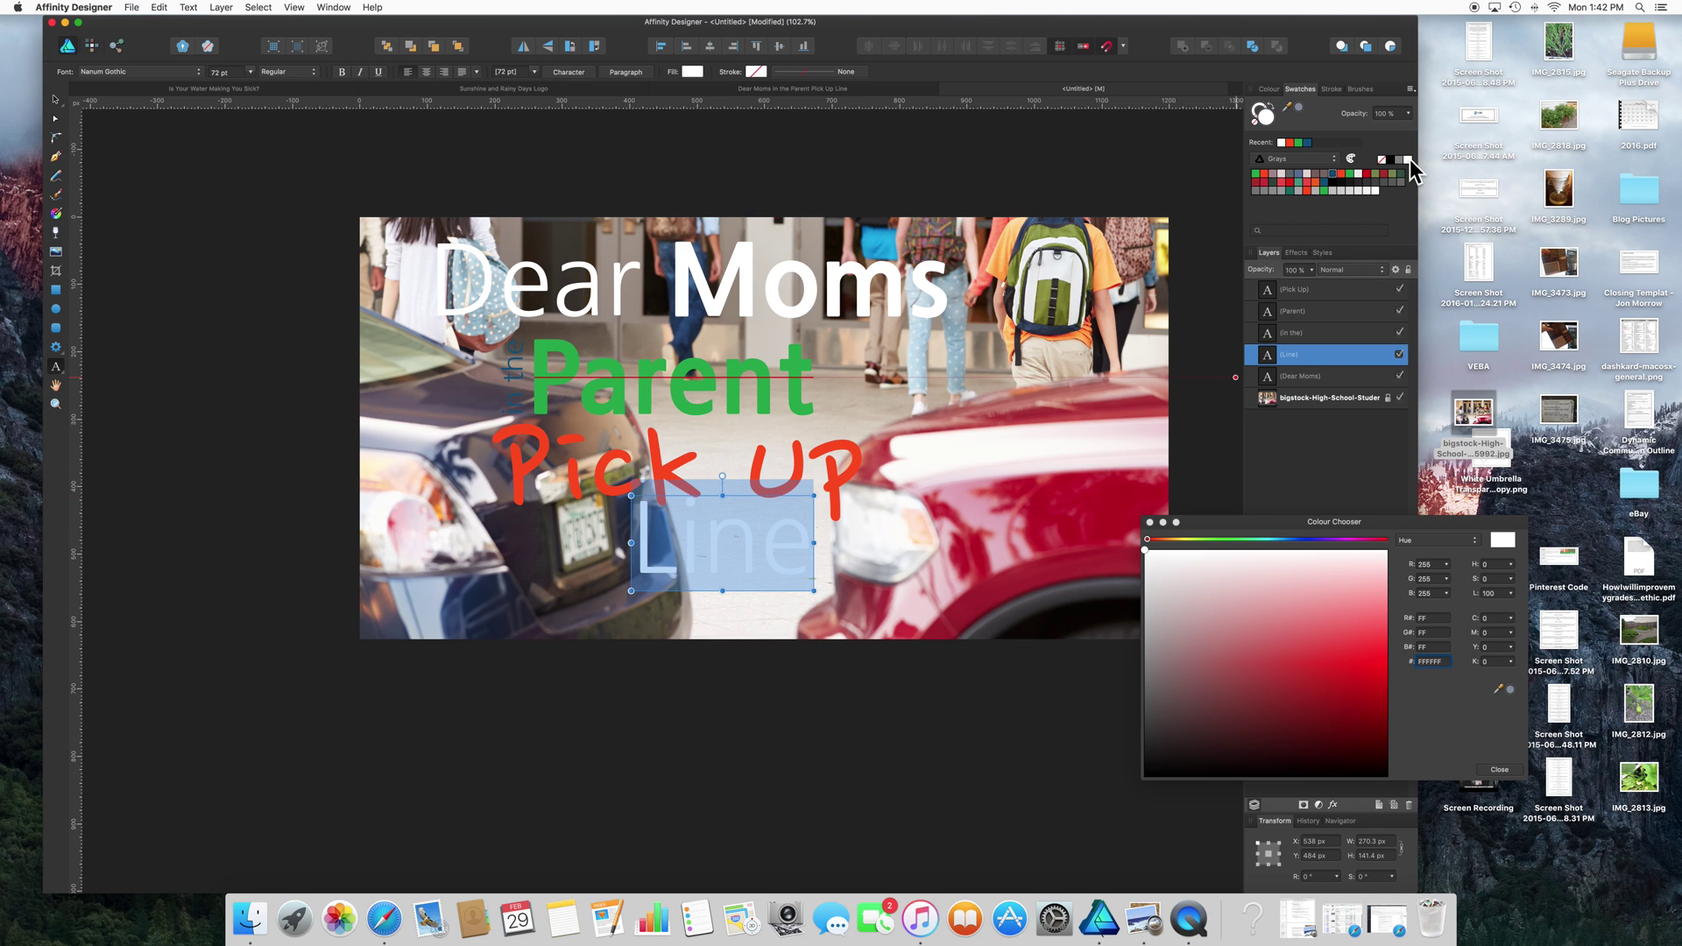
pyautogui.click(55, 99)
pyautogui.press('Escape')
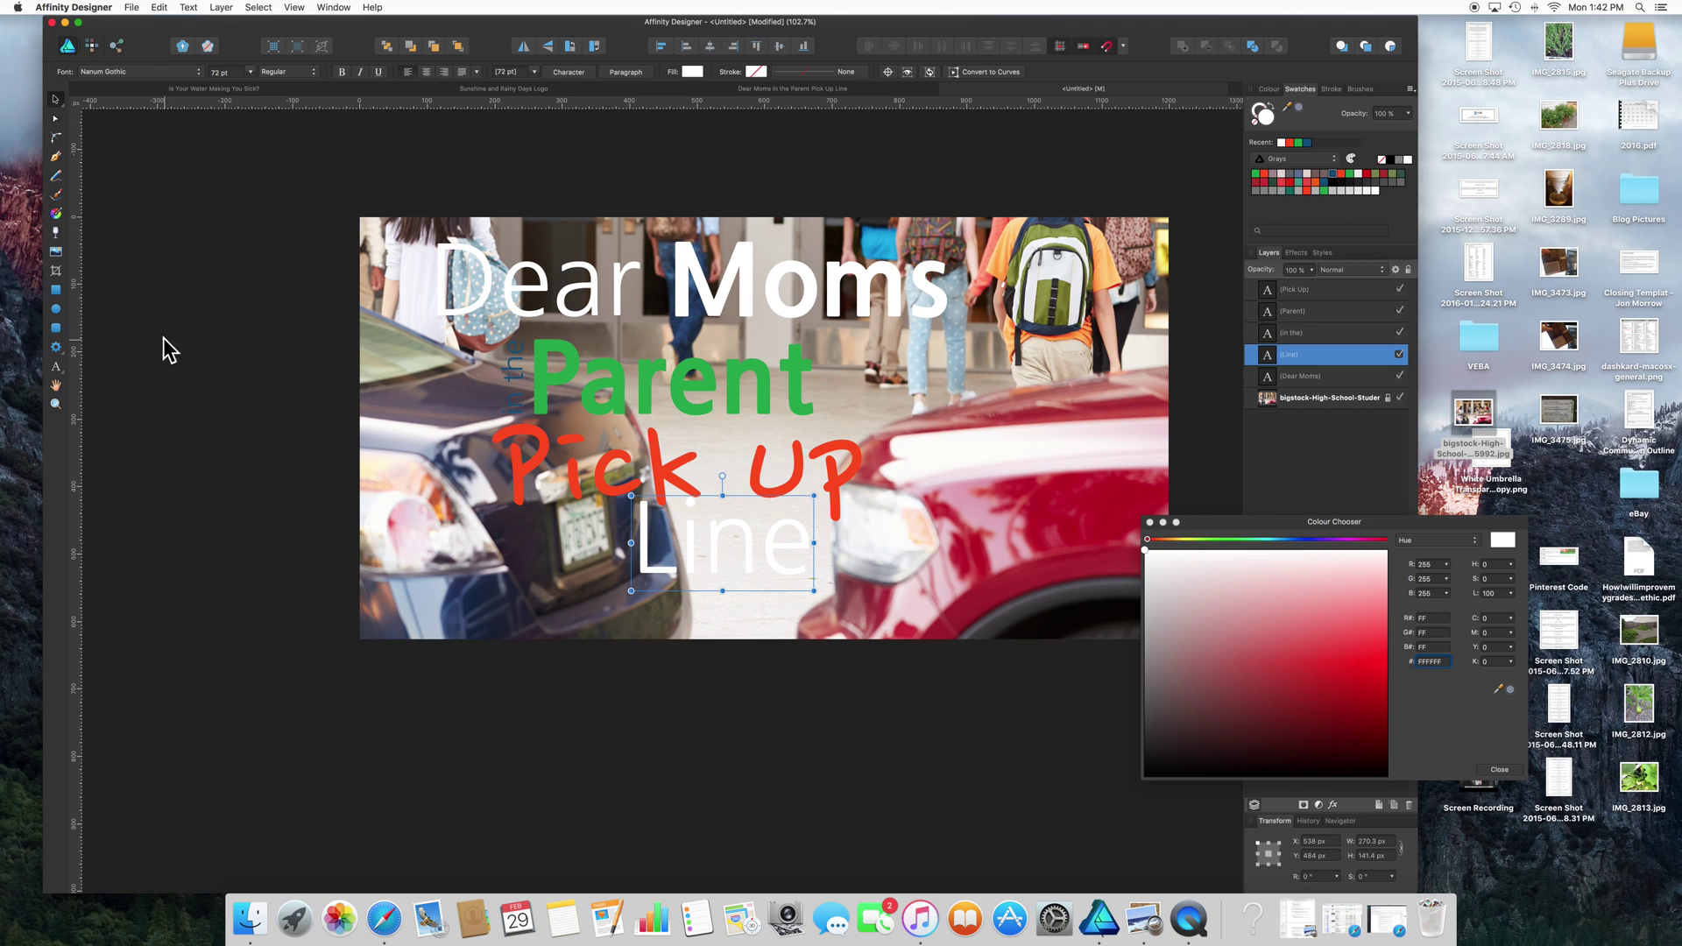
# Recolour the vertical "in the" text beside "Parent" white FFFFFF
pyautogui.click(506, 377)
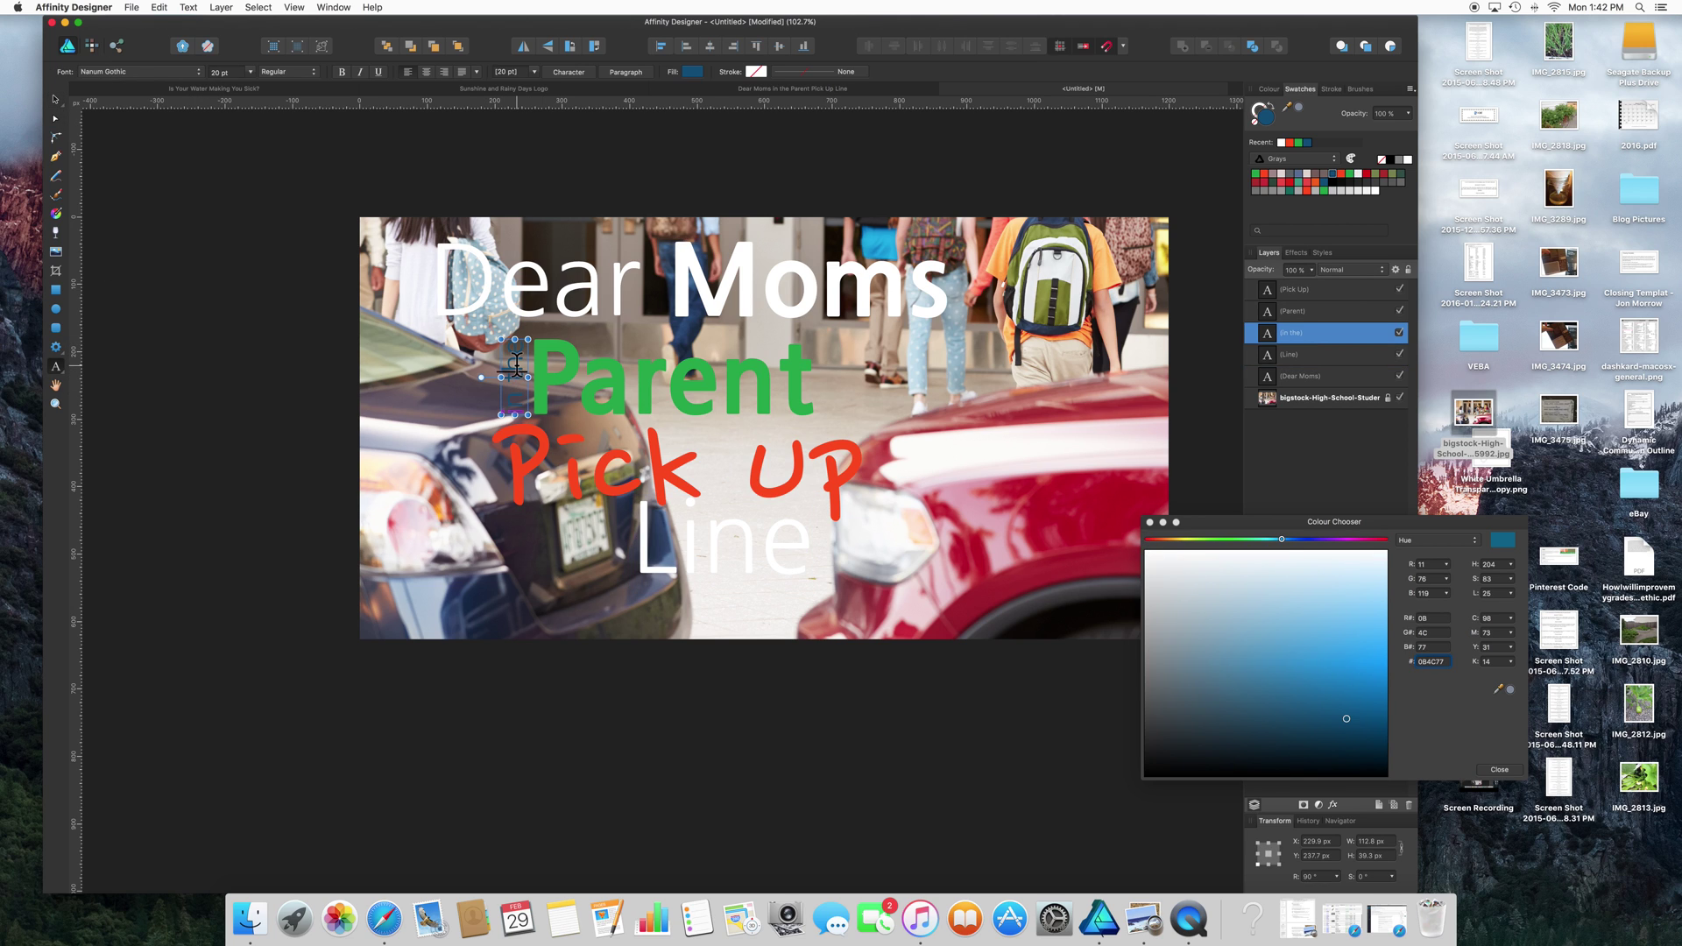
pyautogui.click(1408, 160)
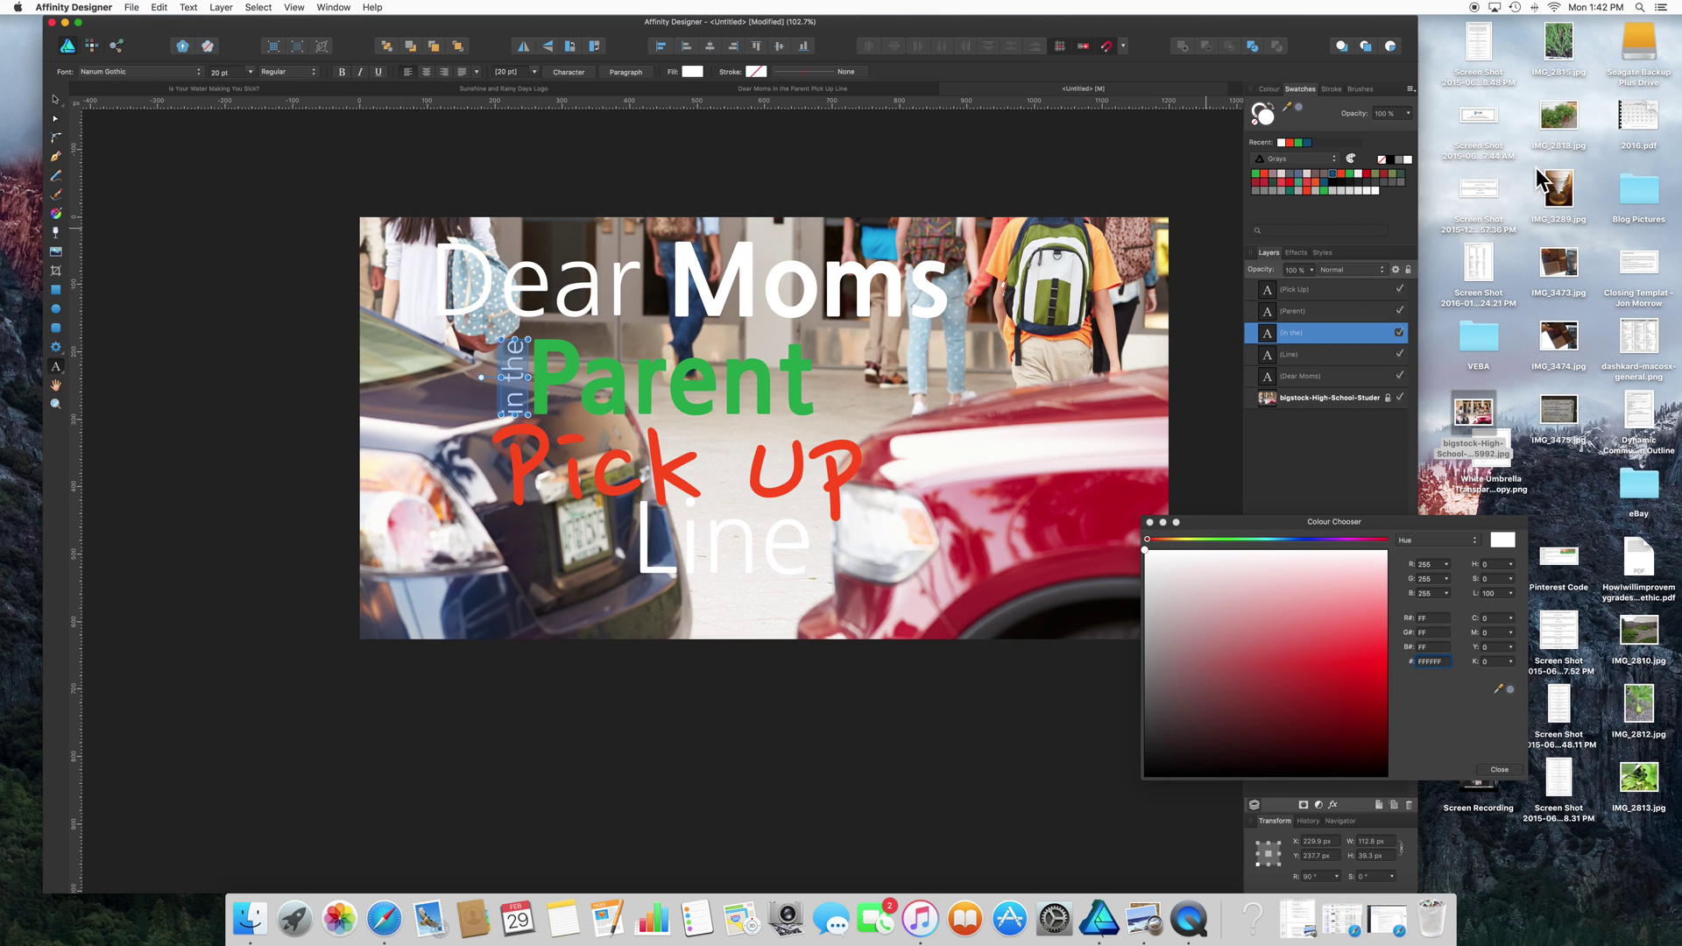
pyautogui.click(191, 239)
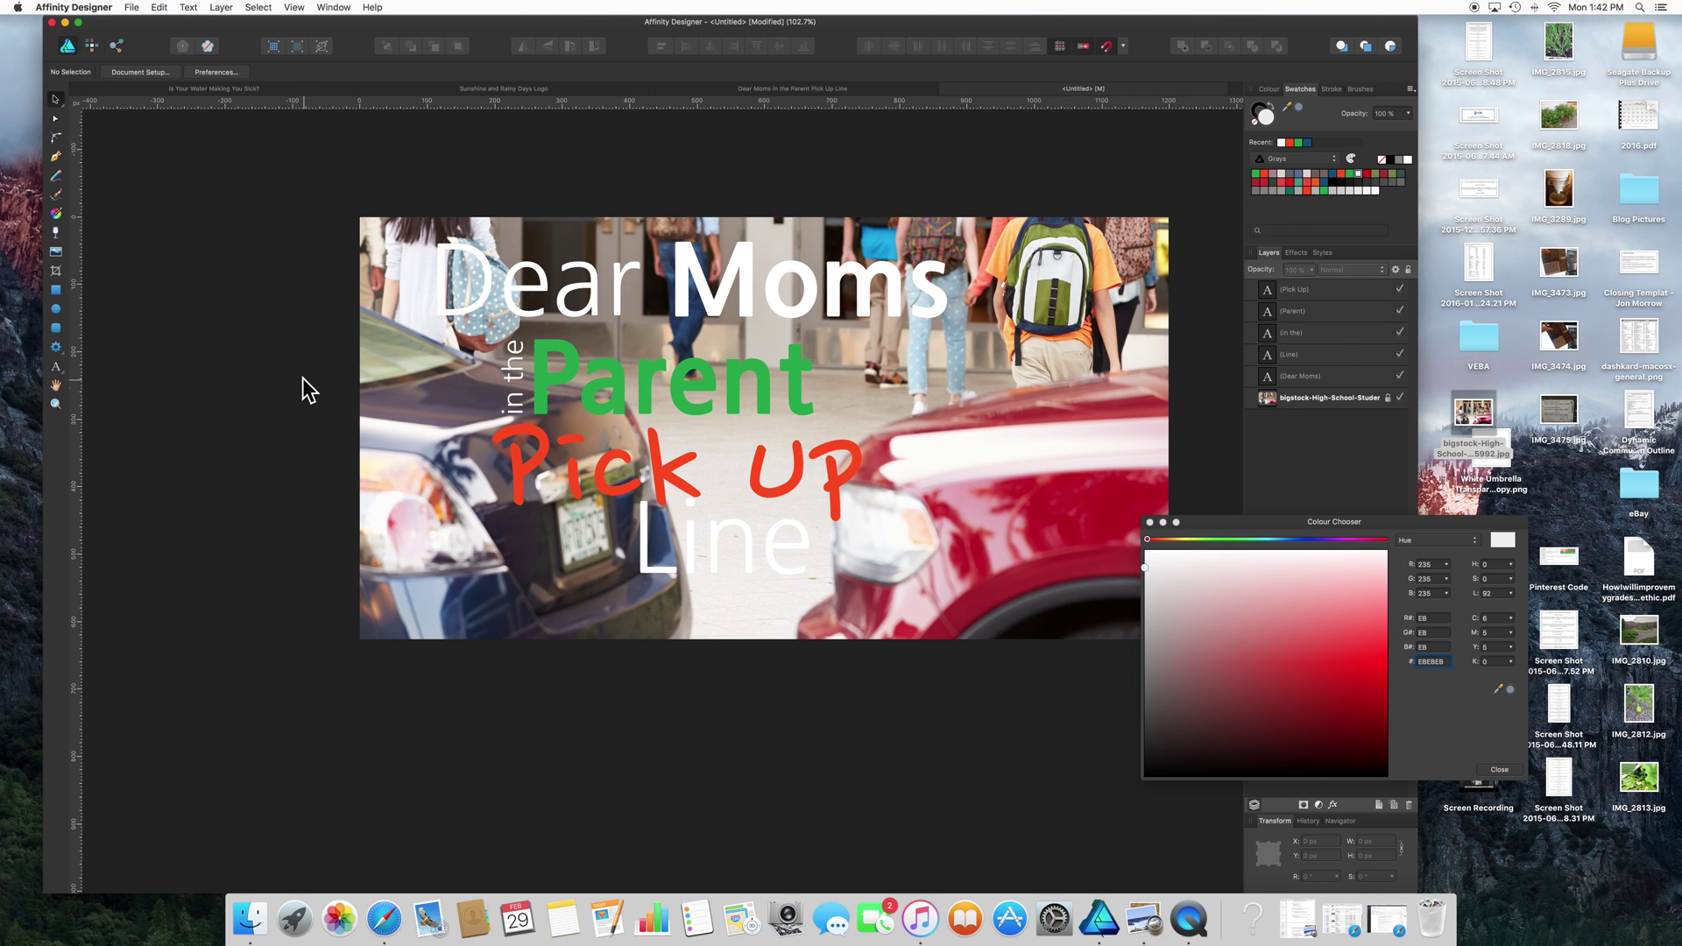
# Set the "Line" text to 64 pt and move it slightly up and right, between the "k" and the final "p" of "Pick Up"
pyautogui.doubleClick(745, 549)
pyautogui.doubleClick(744, 550)
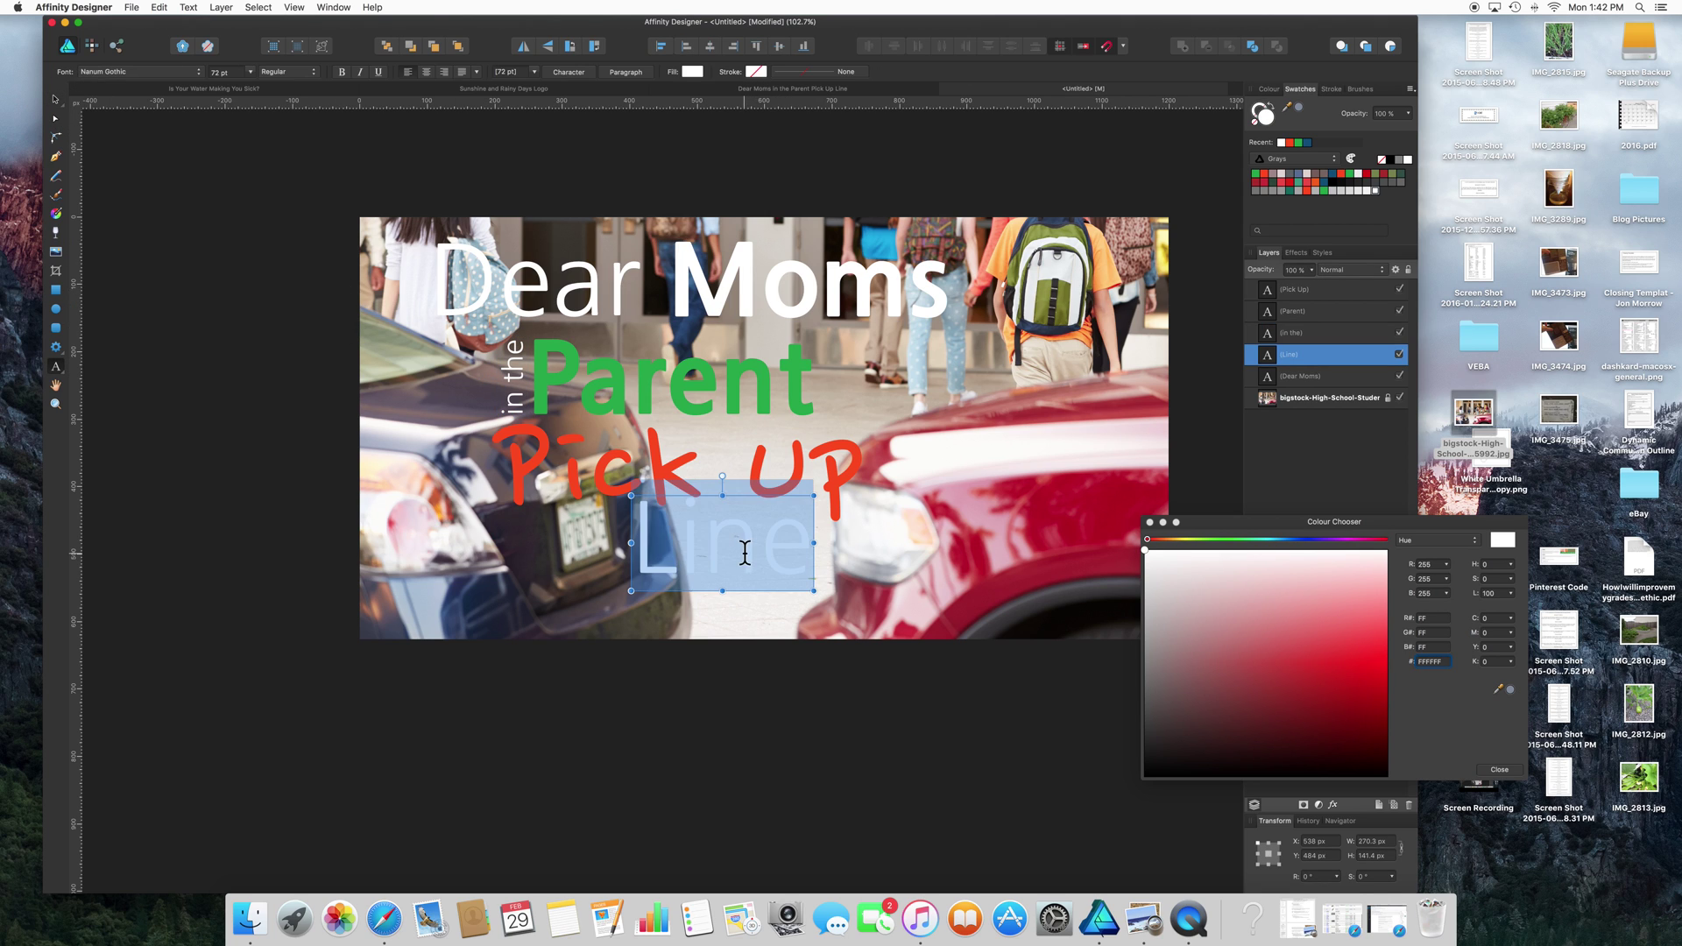
pyautogui.click(250, 72)
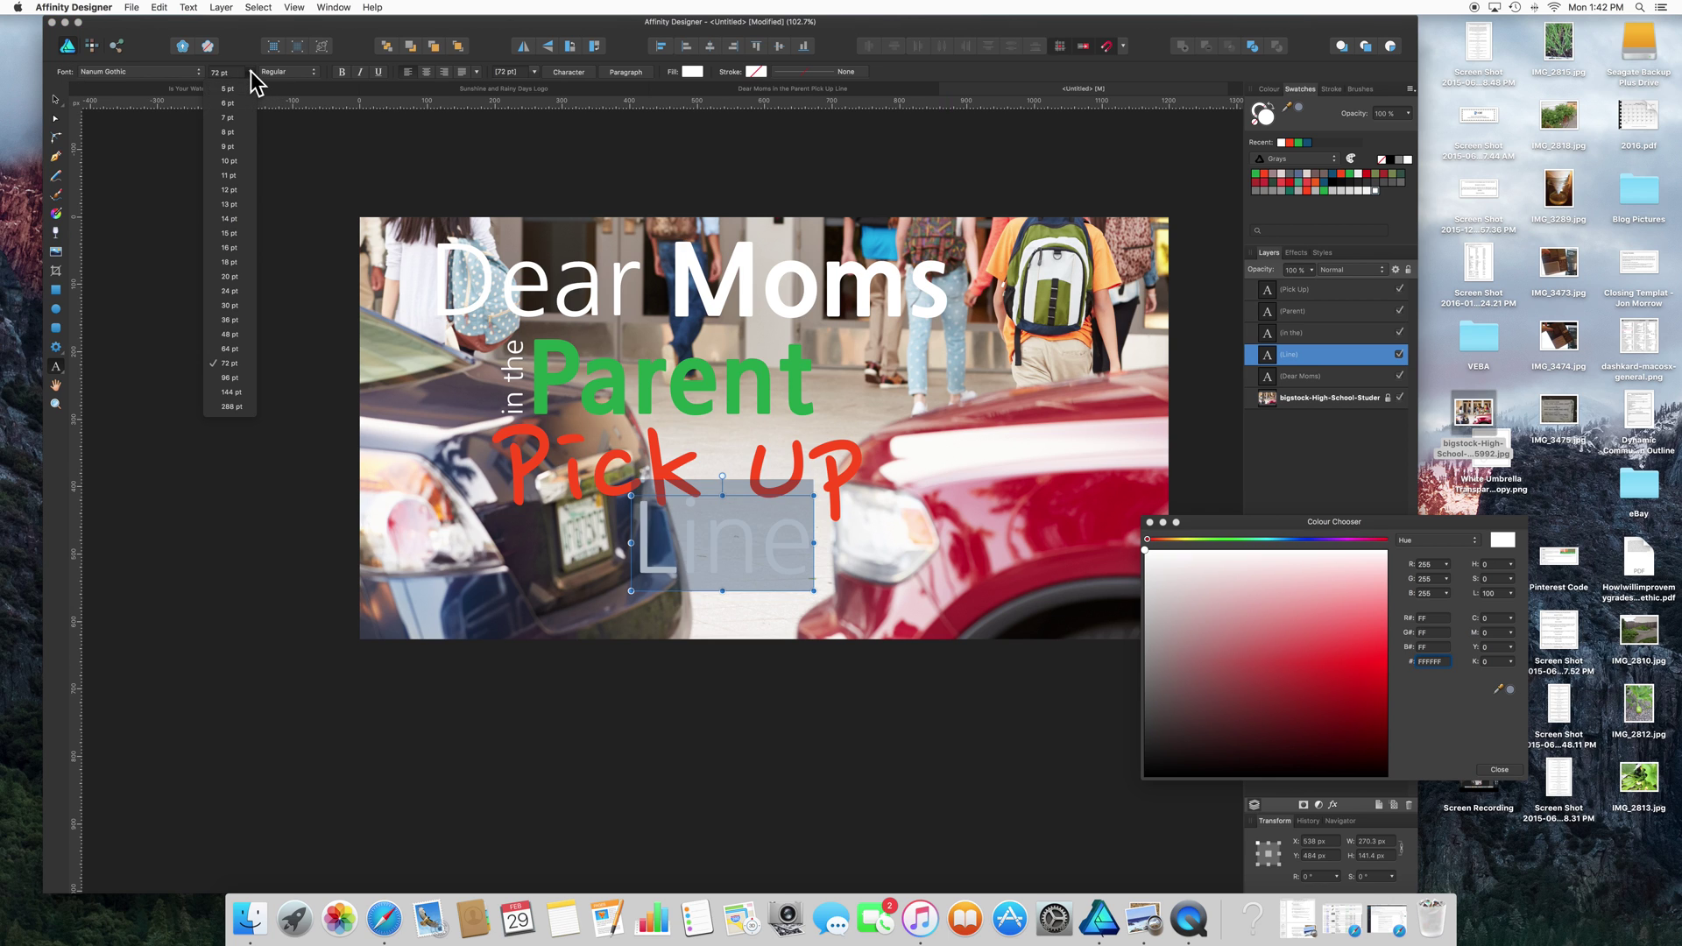
pyautogui.click(229, 349)
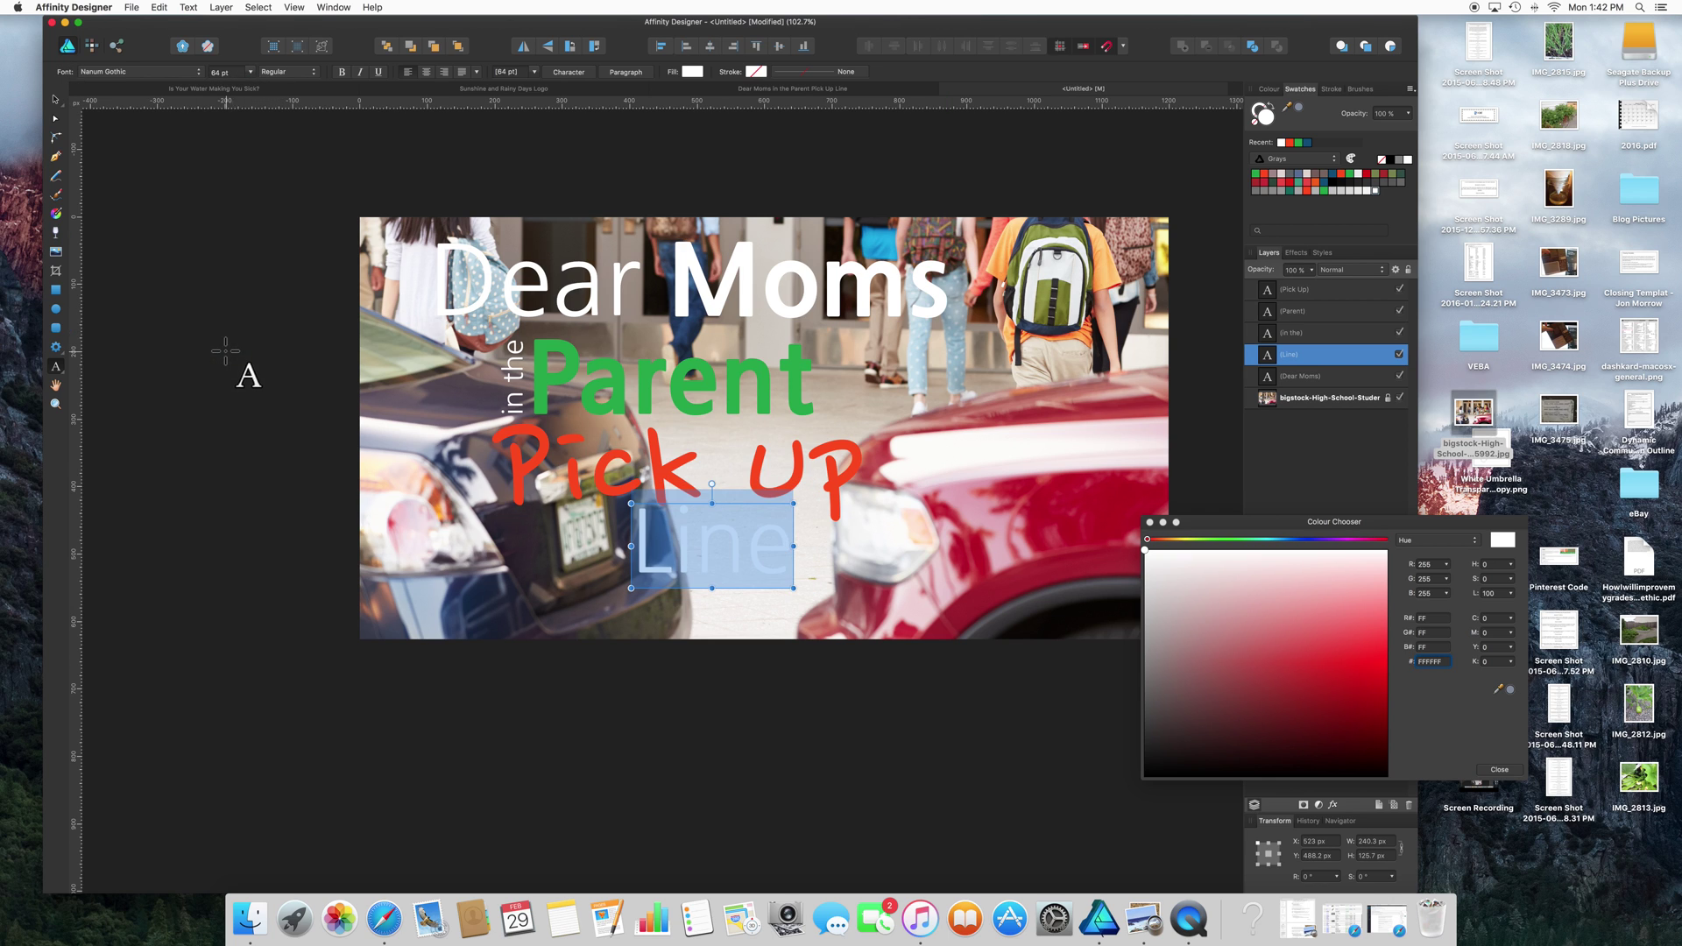
pyautogui.click(51, 100)
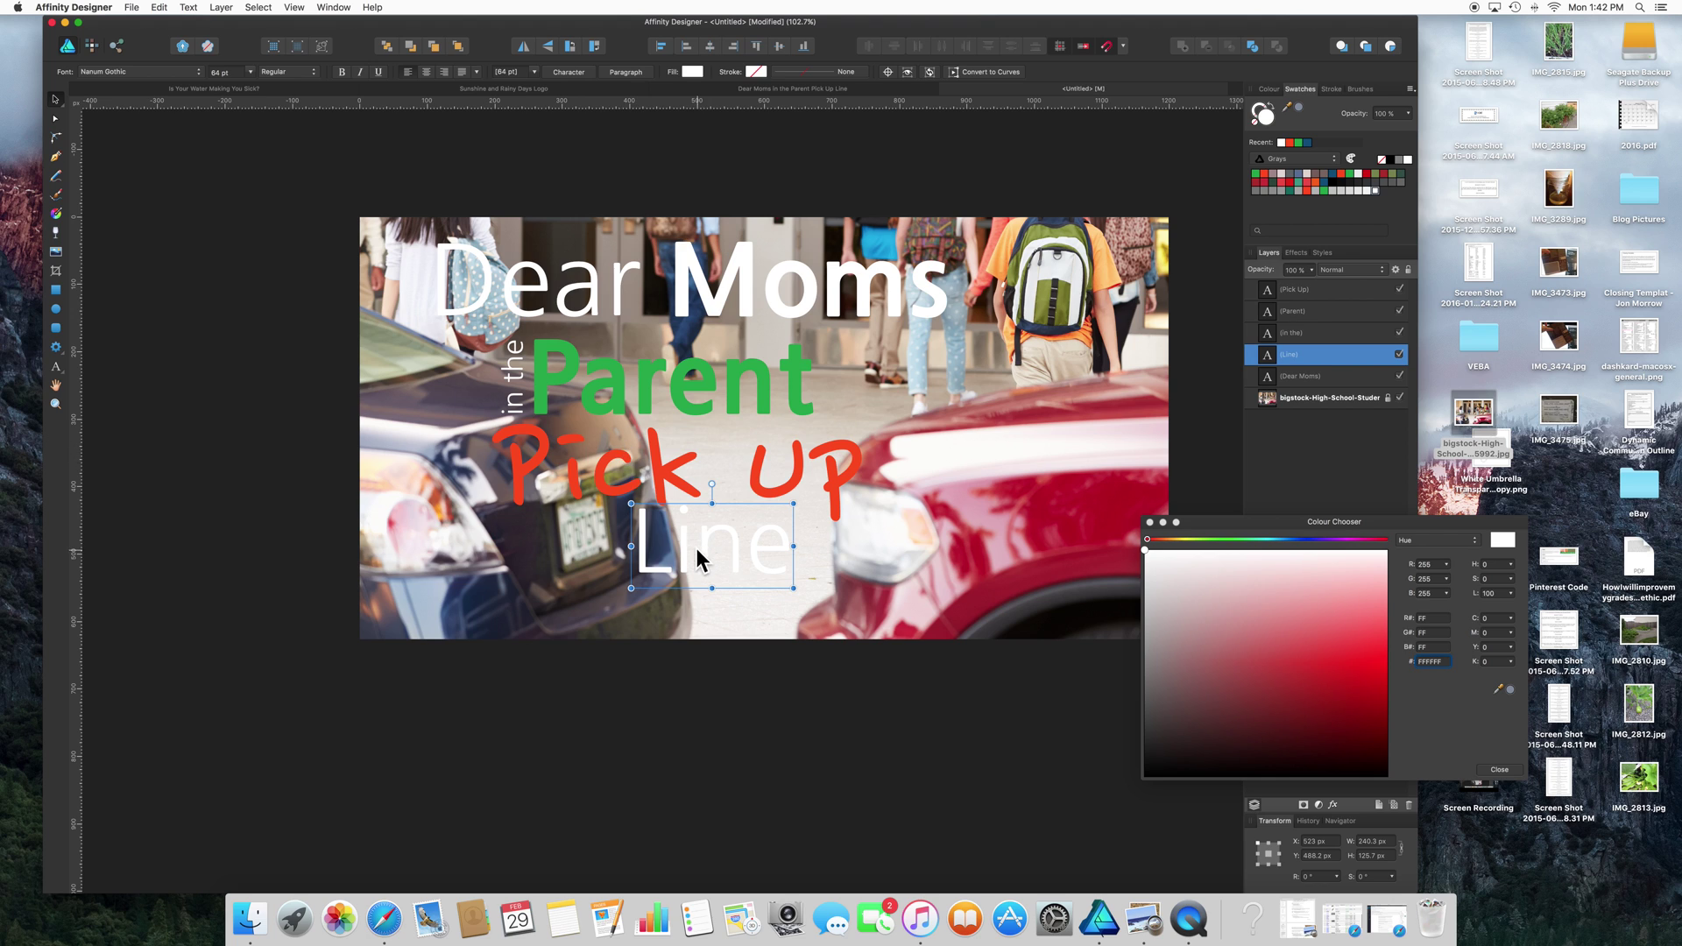
pyautogui.moveTo(702, 544); pyautogui.dragTo(739, 533)
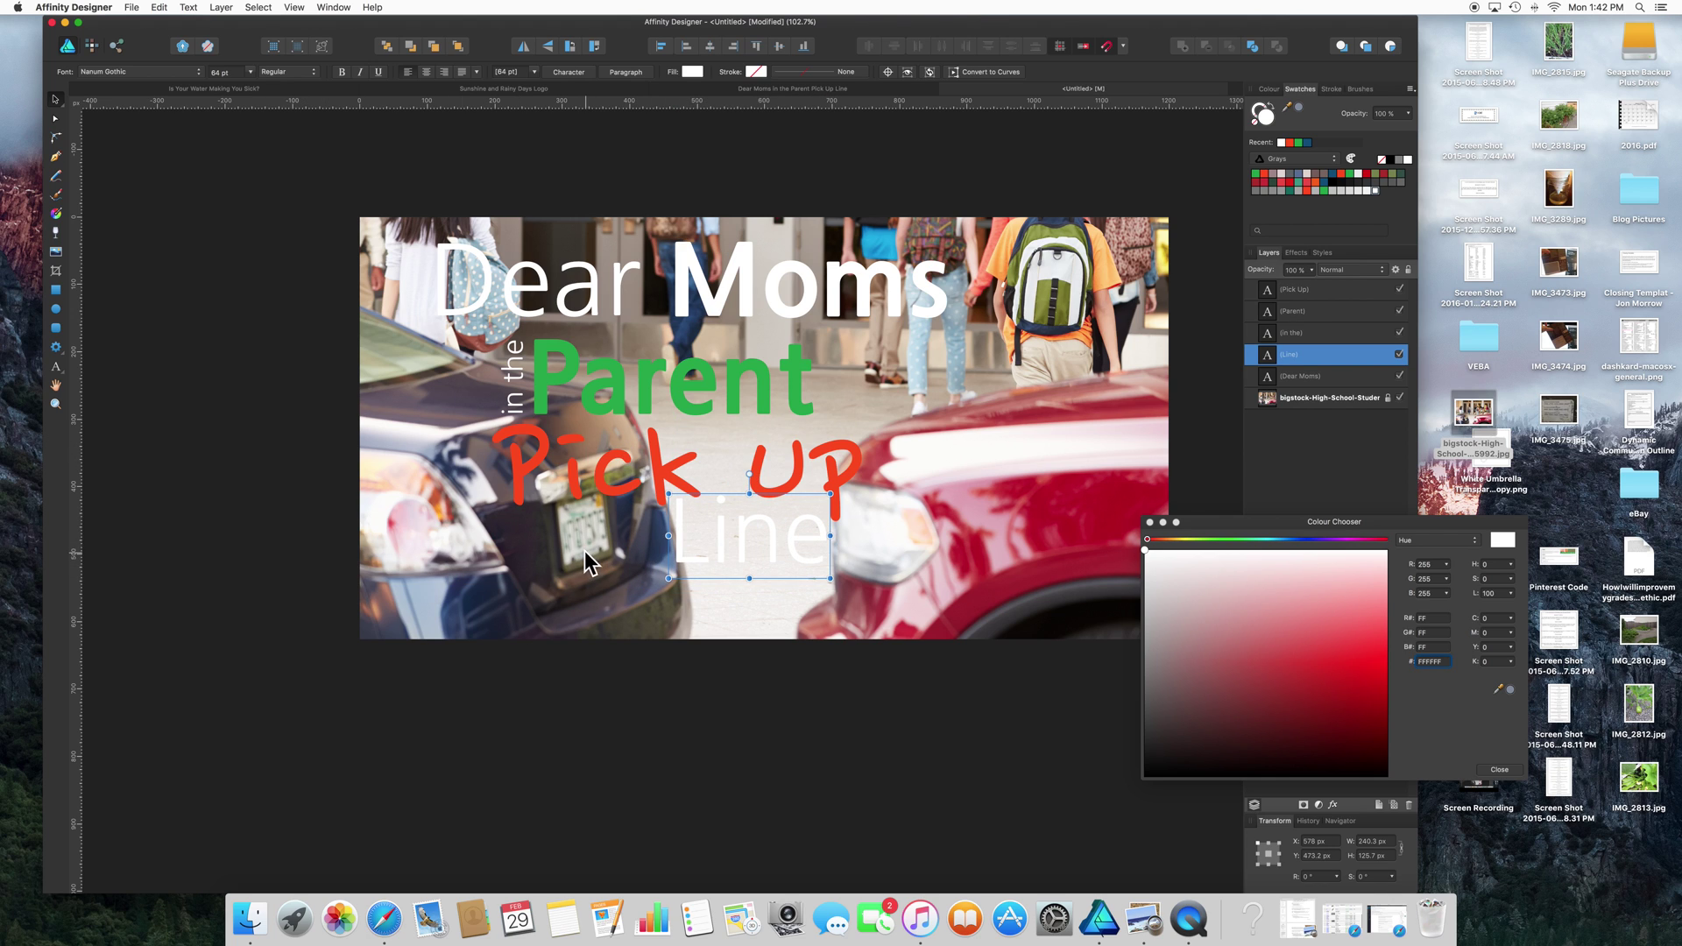
pyautogui.click(199, 463)
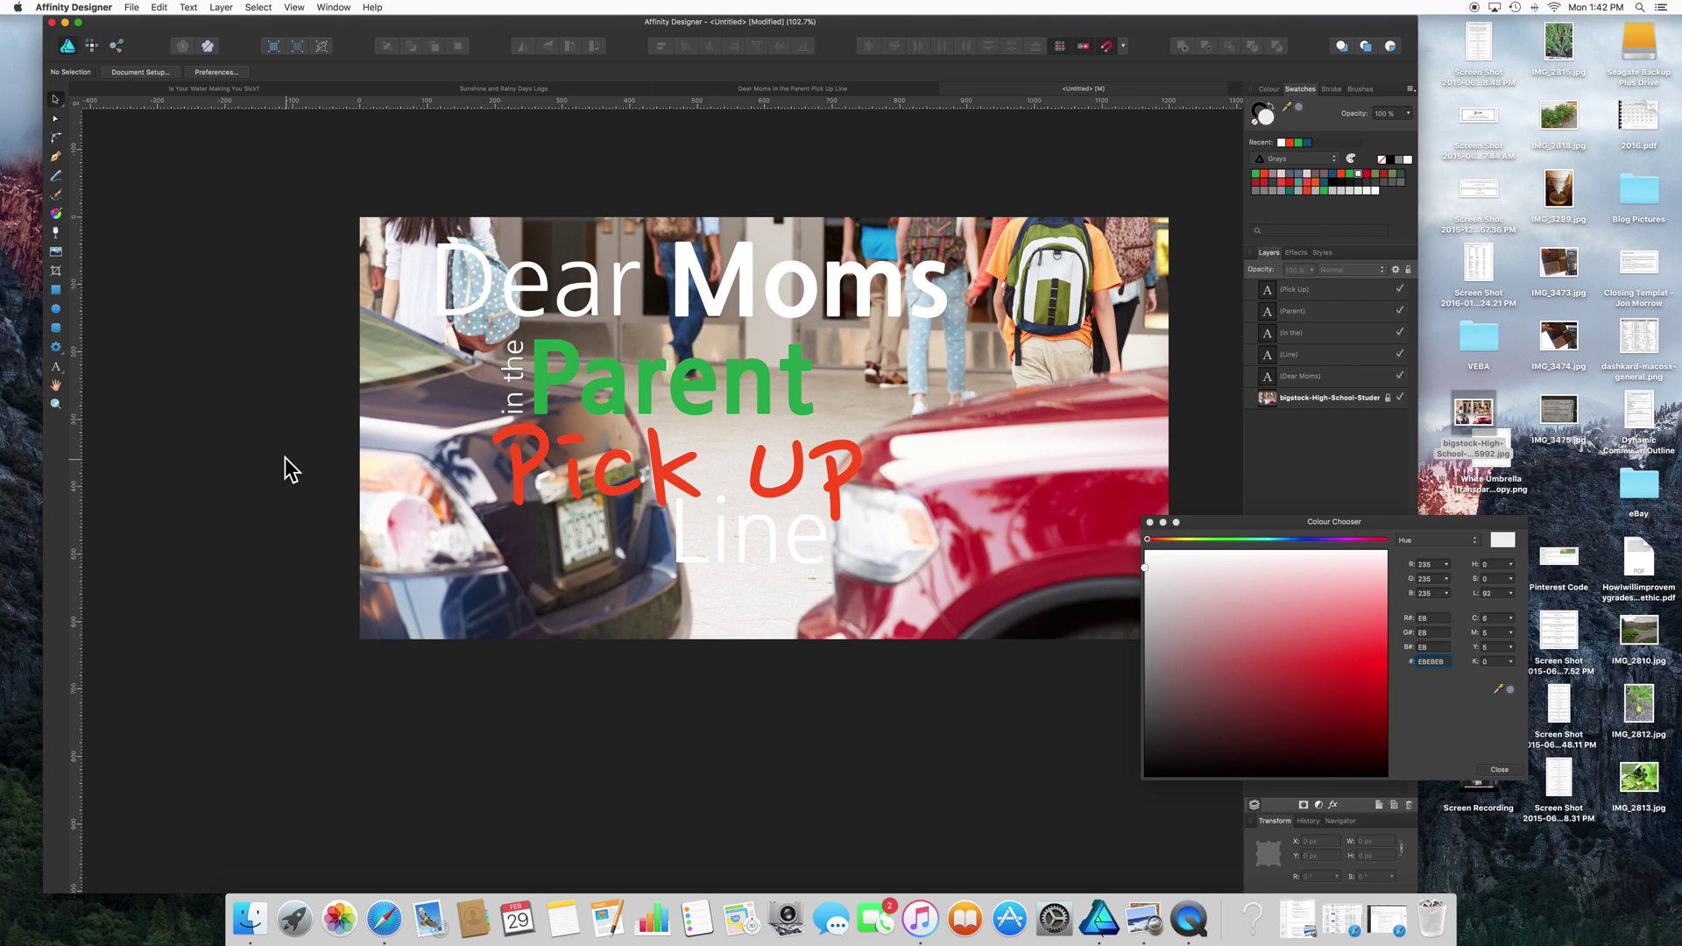
# Recolour the whole "Line" text dark blue 0B4C77 using the recently used colour
pyautogui.doubleClick(742, 530)
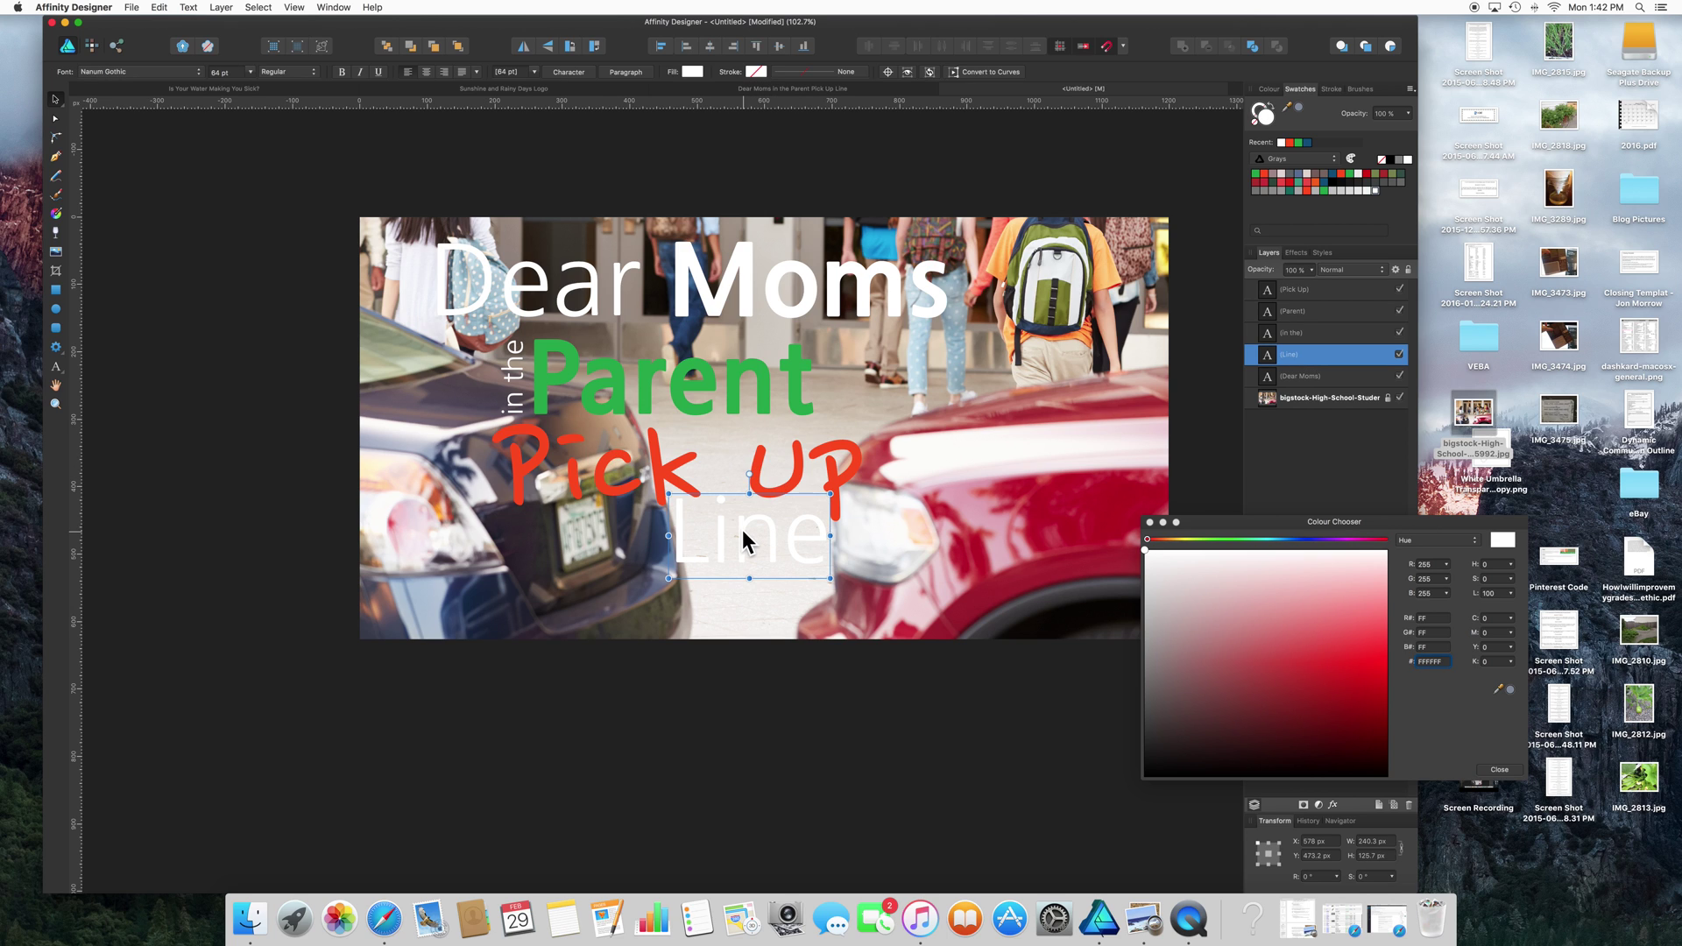
pyautogui.doubleClick(743, 530)
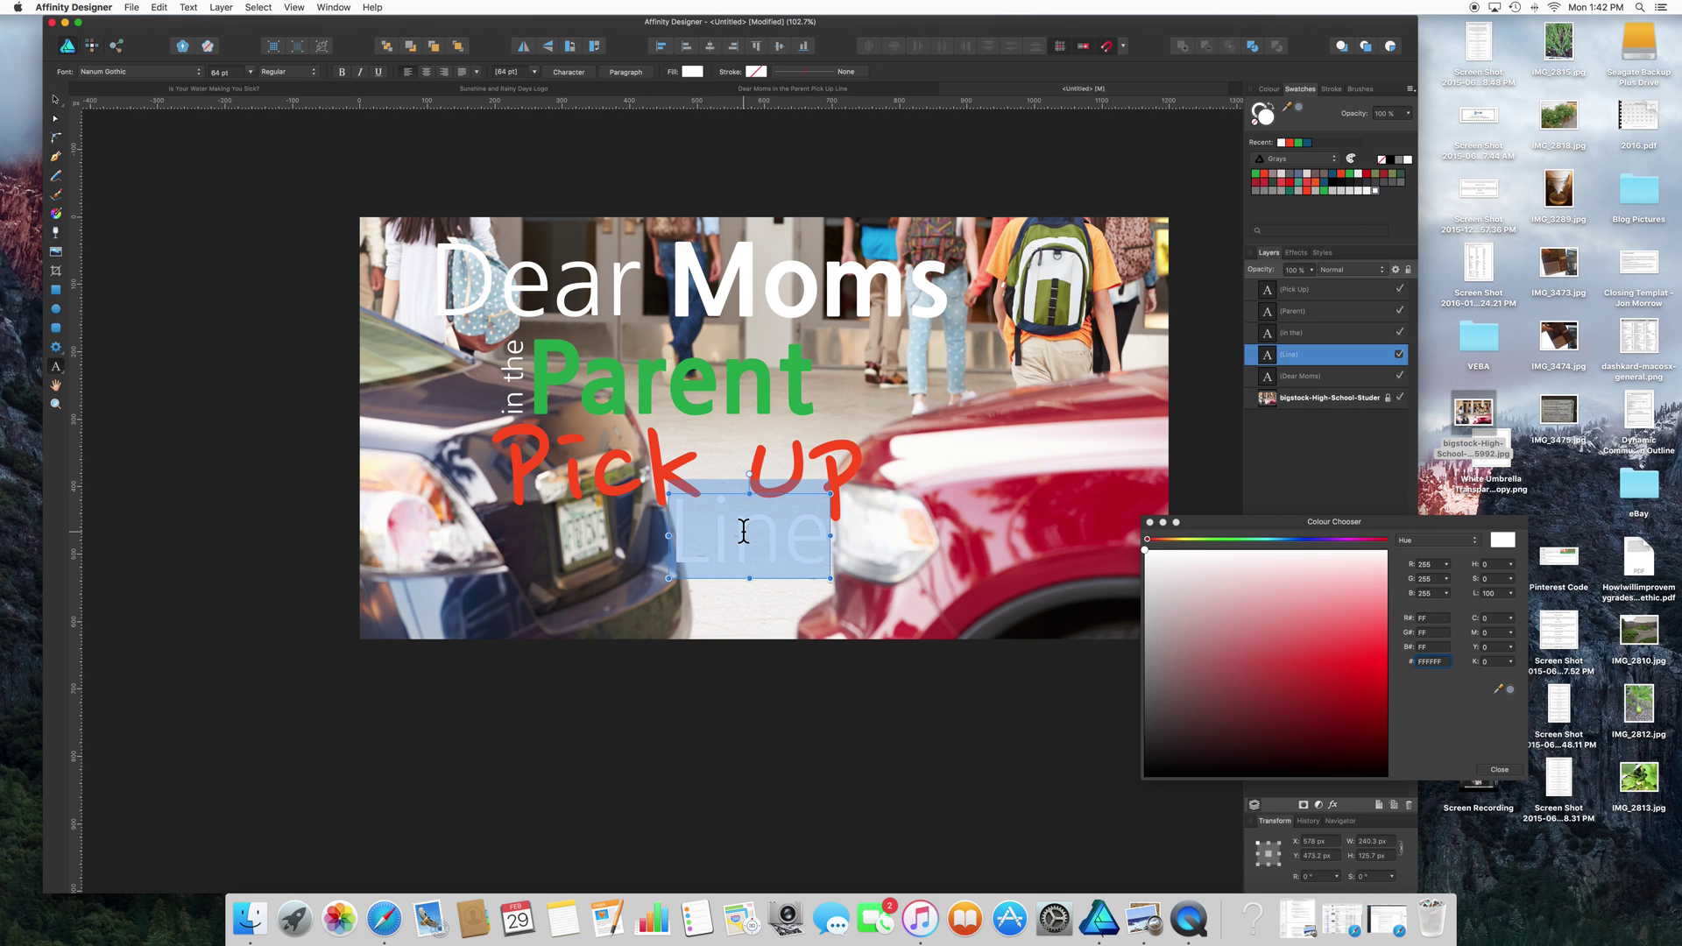
pyautogui.click(1308, 142)
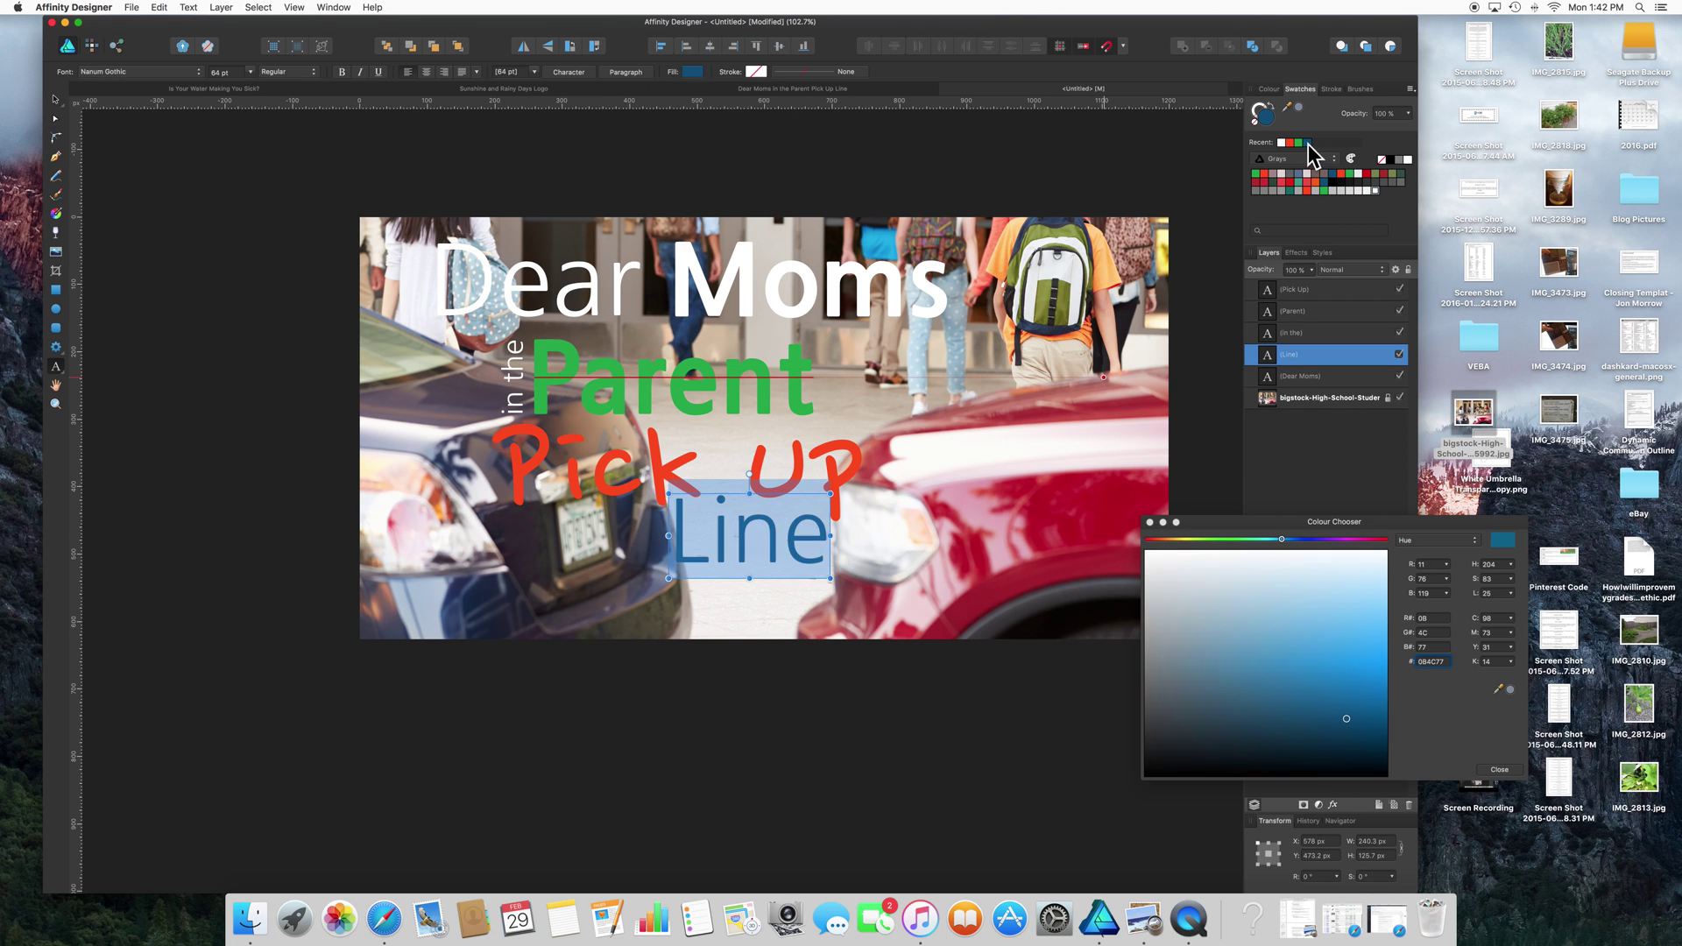
pyautogui.click(55, 99)
pyautogui.press('Escape')
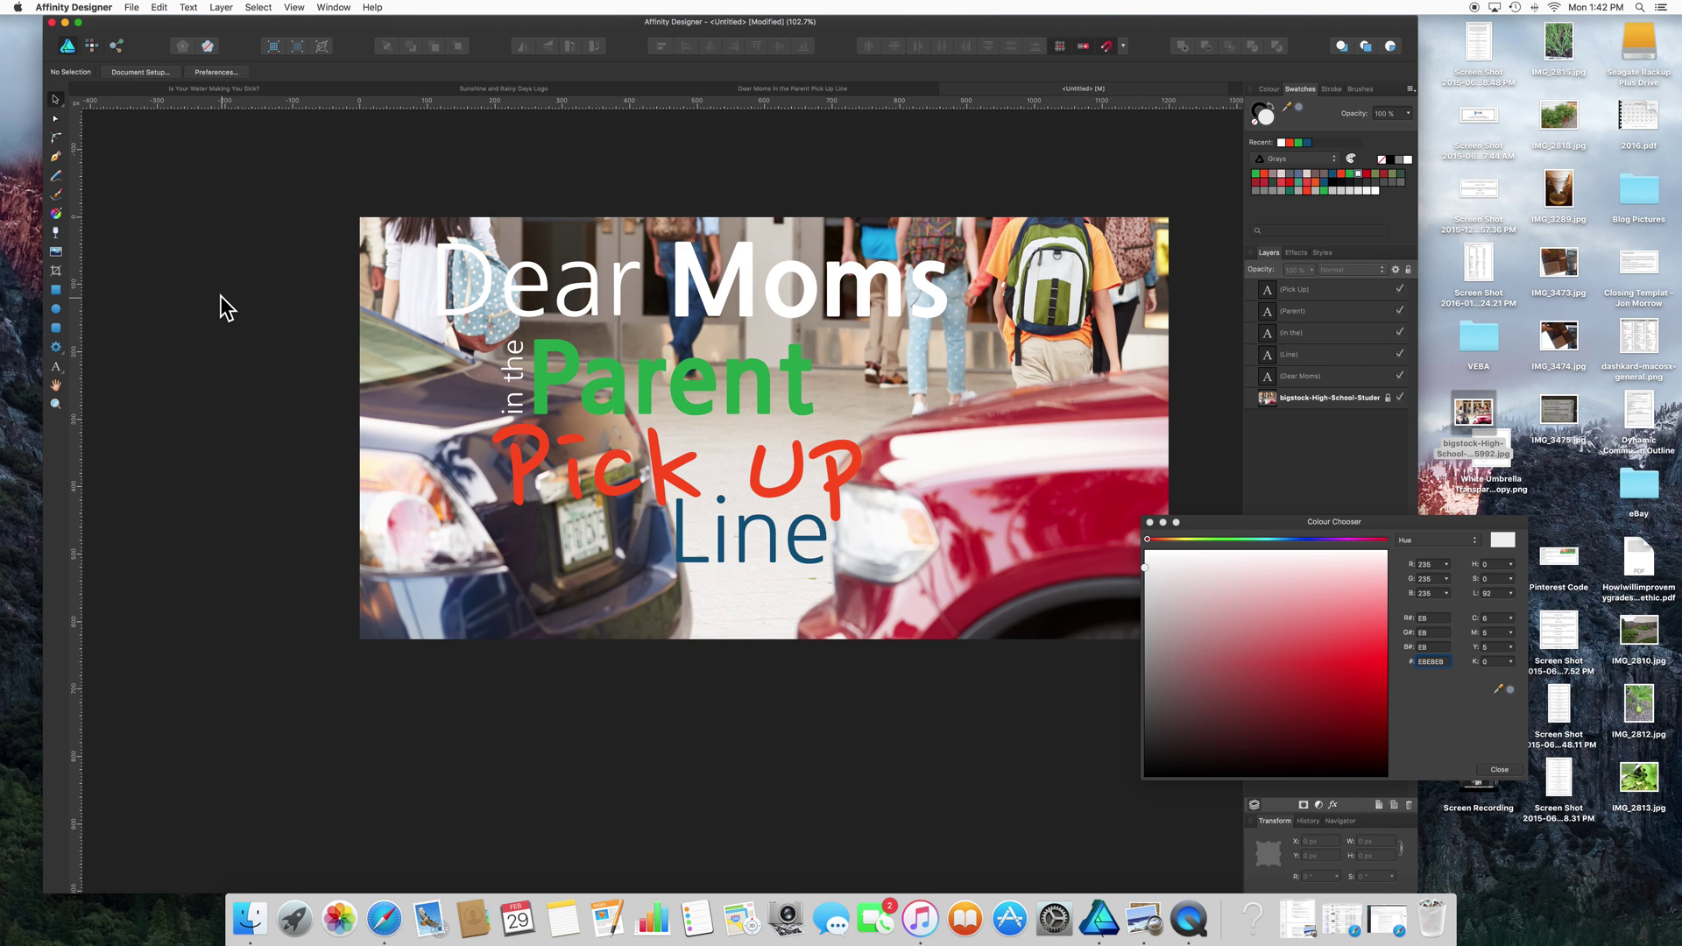
# Undo the dark blue recolouring of the "Line" text, deselect it and close the Colour Chooser
pyautogui.press('super+z')
pyautogui.press('super+z')
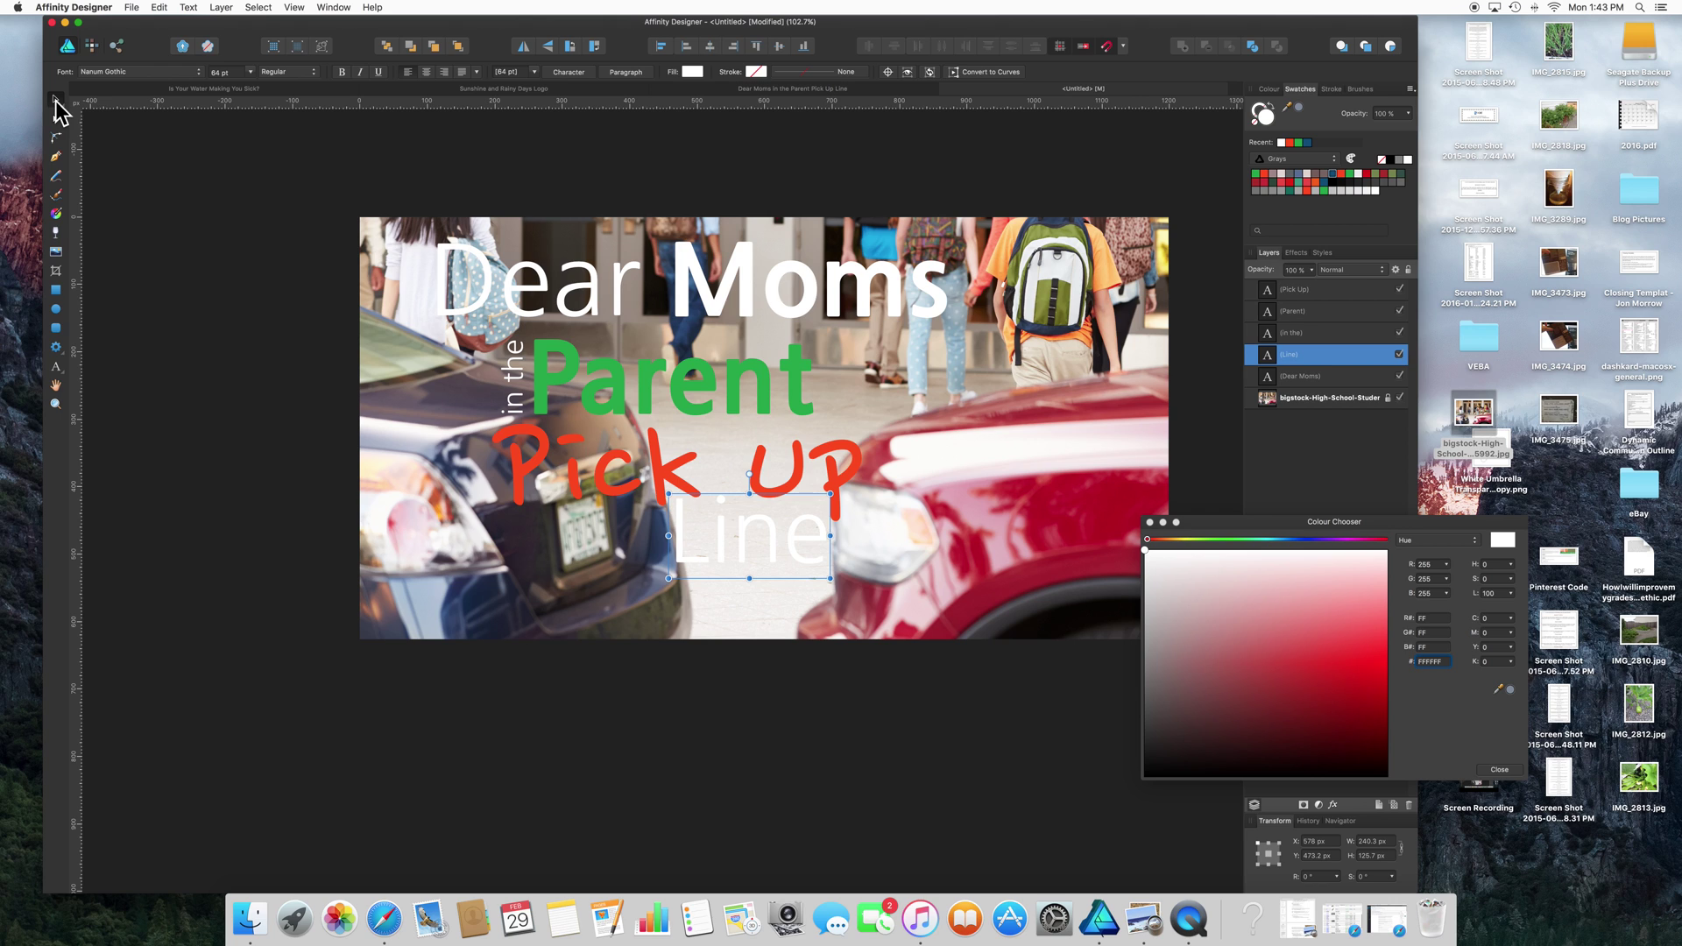
pyautogui.click(175, 394)
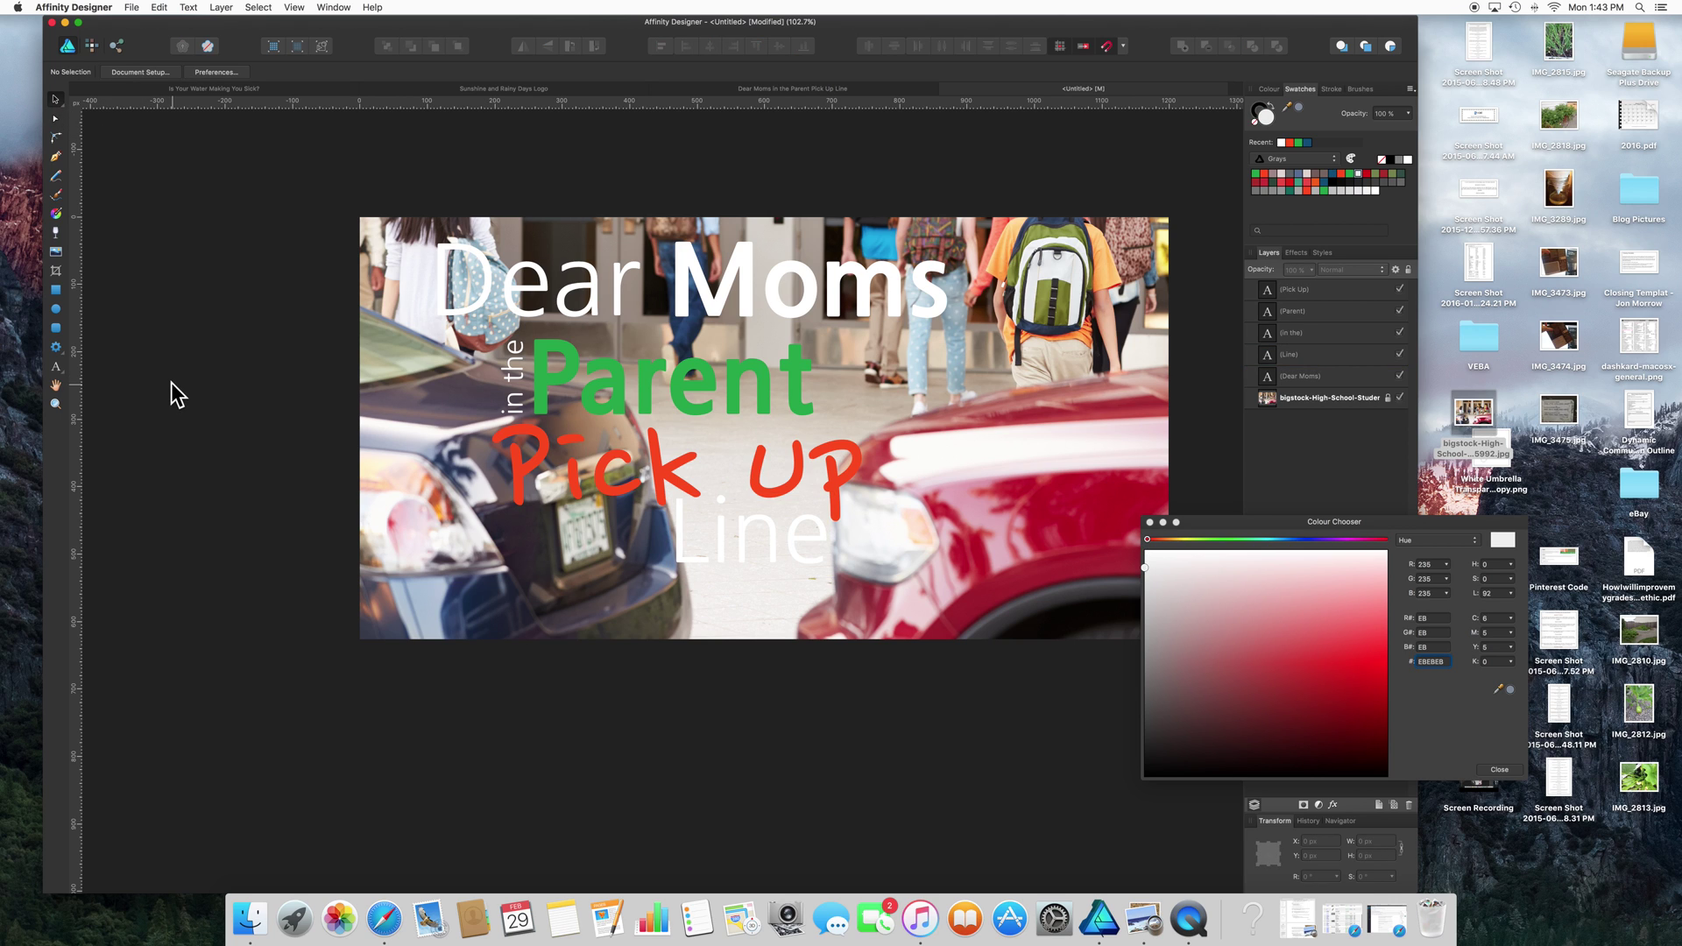
pyautogui.click(1149, 523)
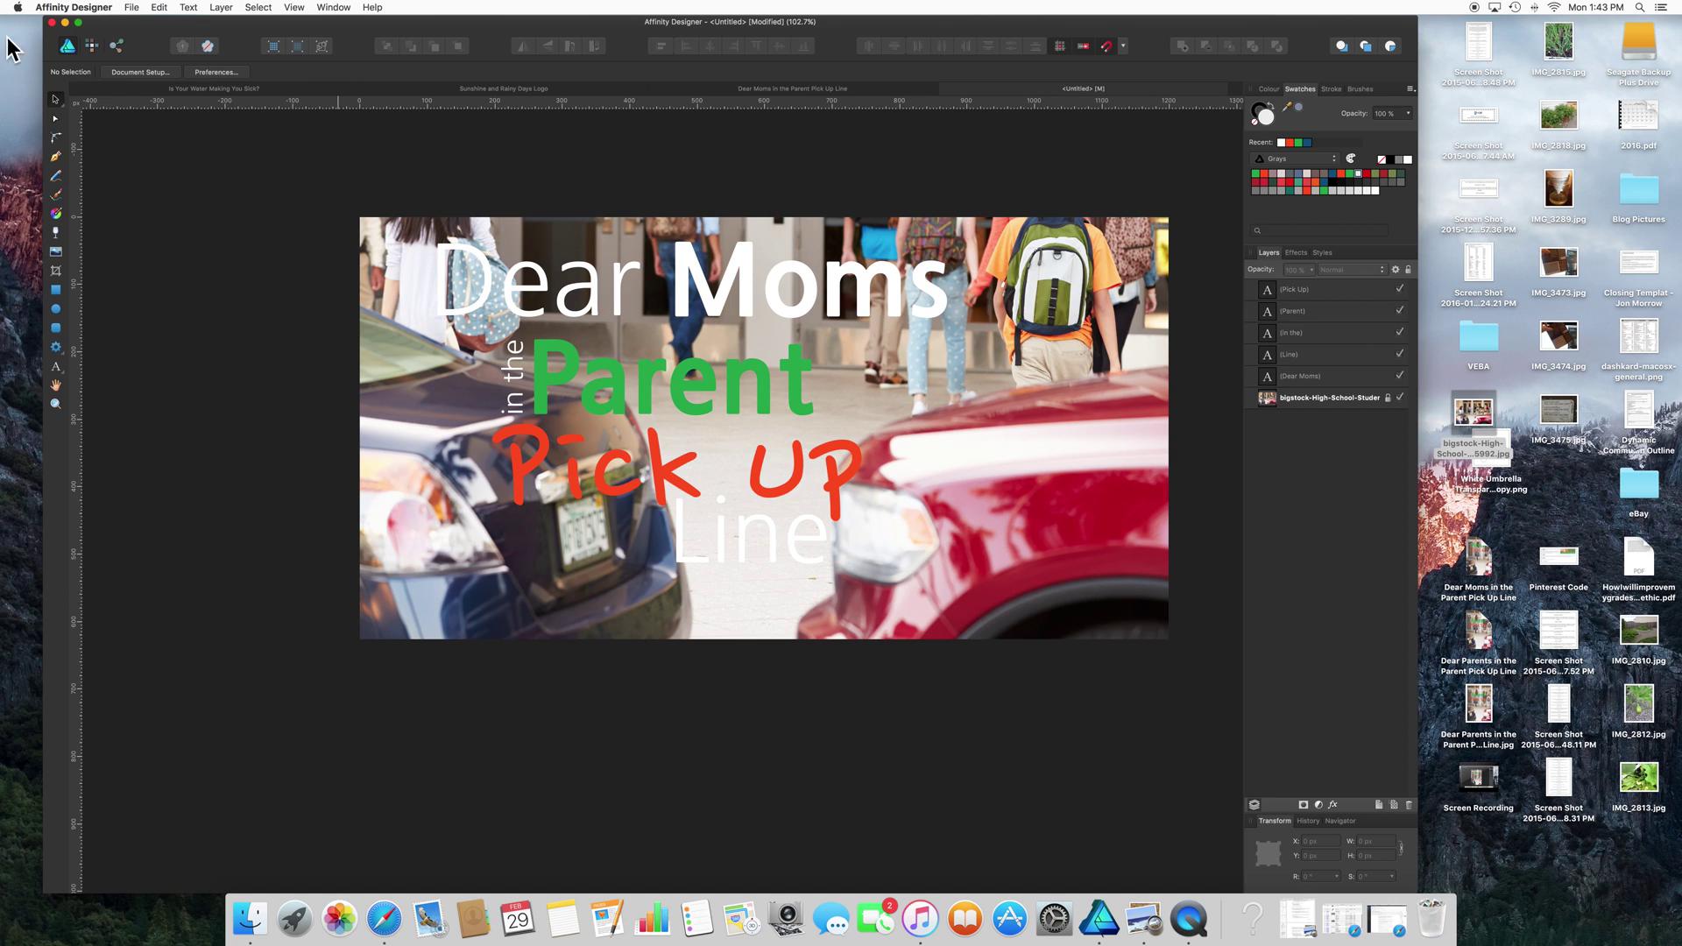
# Save the document to the Desktop as "Dear Moms in the Parent Pick Up Line"
pyautogui.click(131, 8)
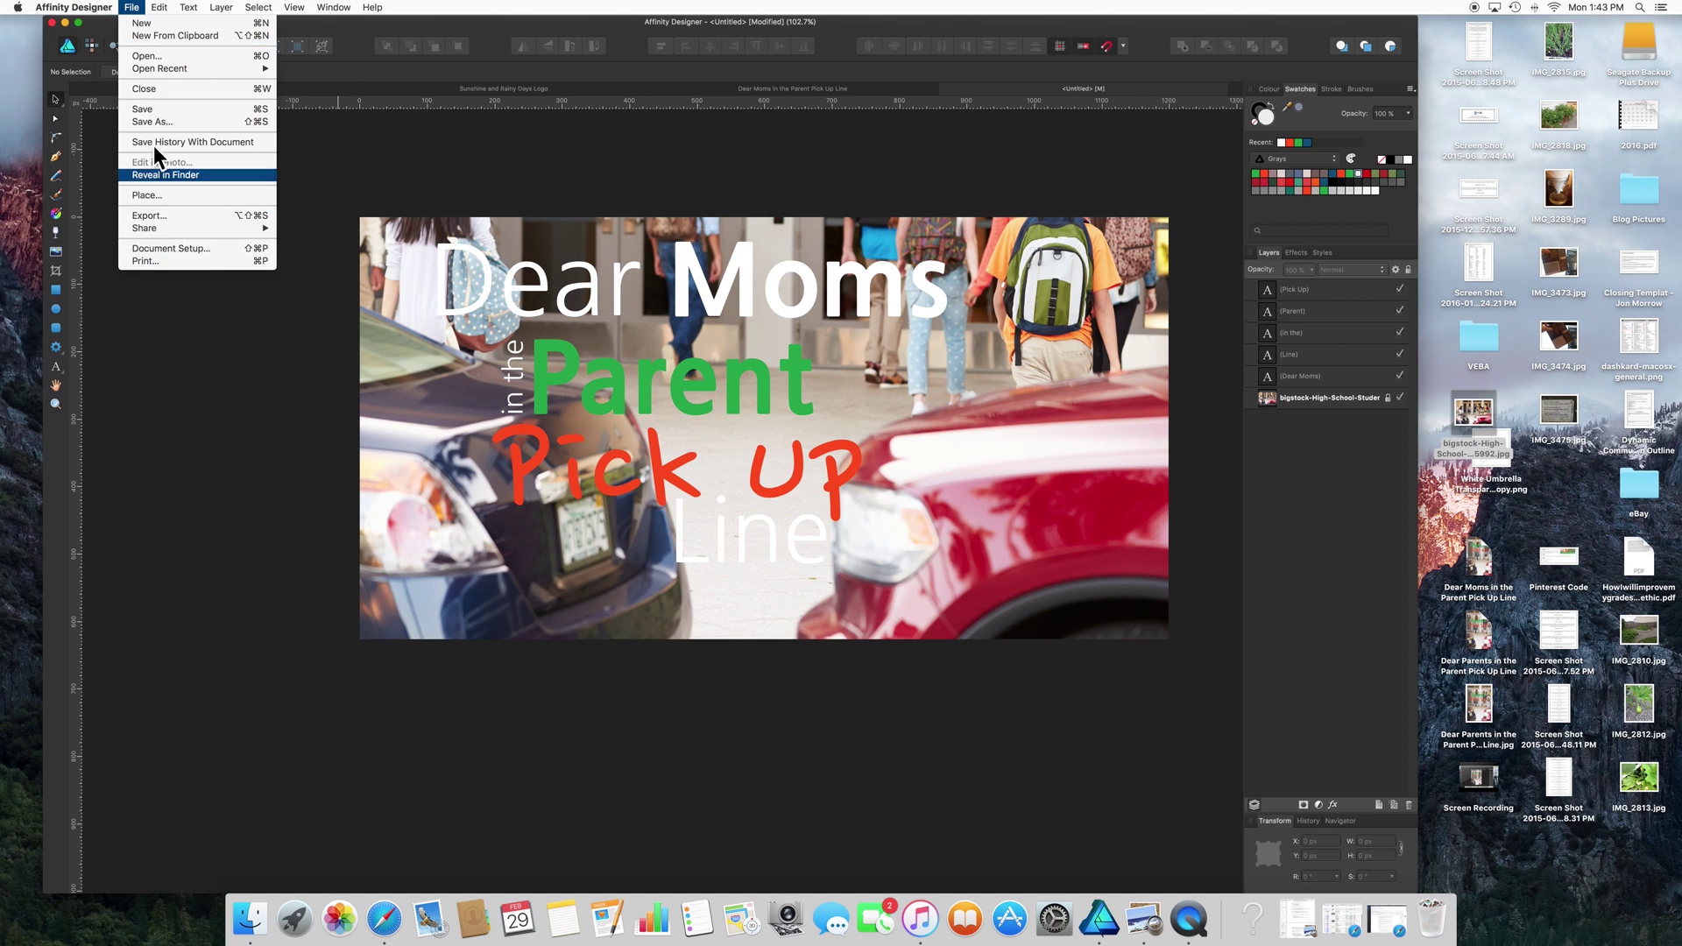
pyautogui.click(135, 110)
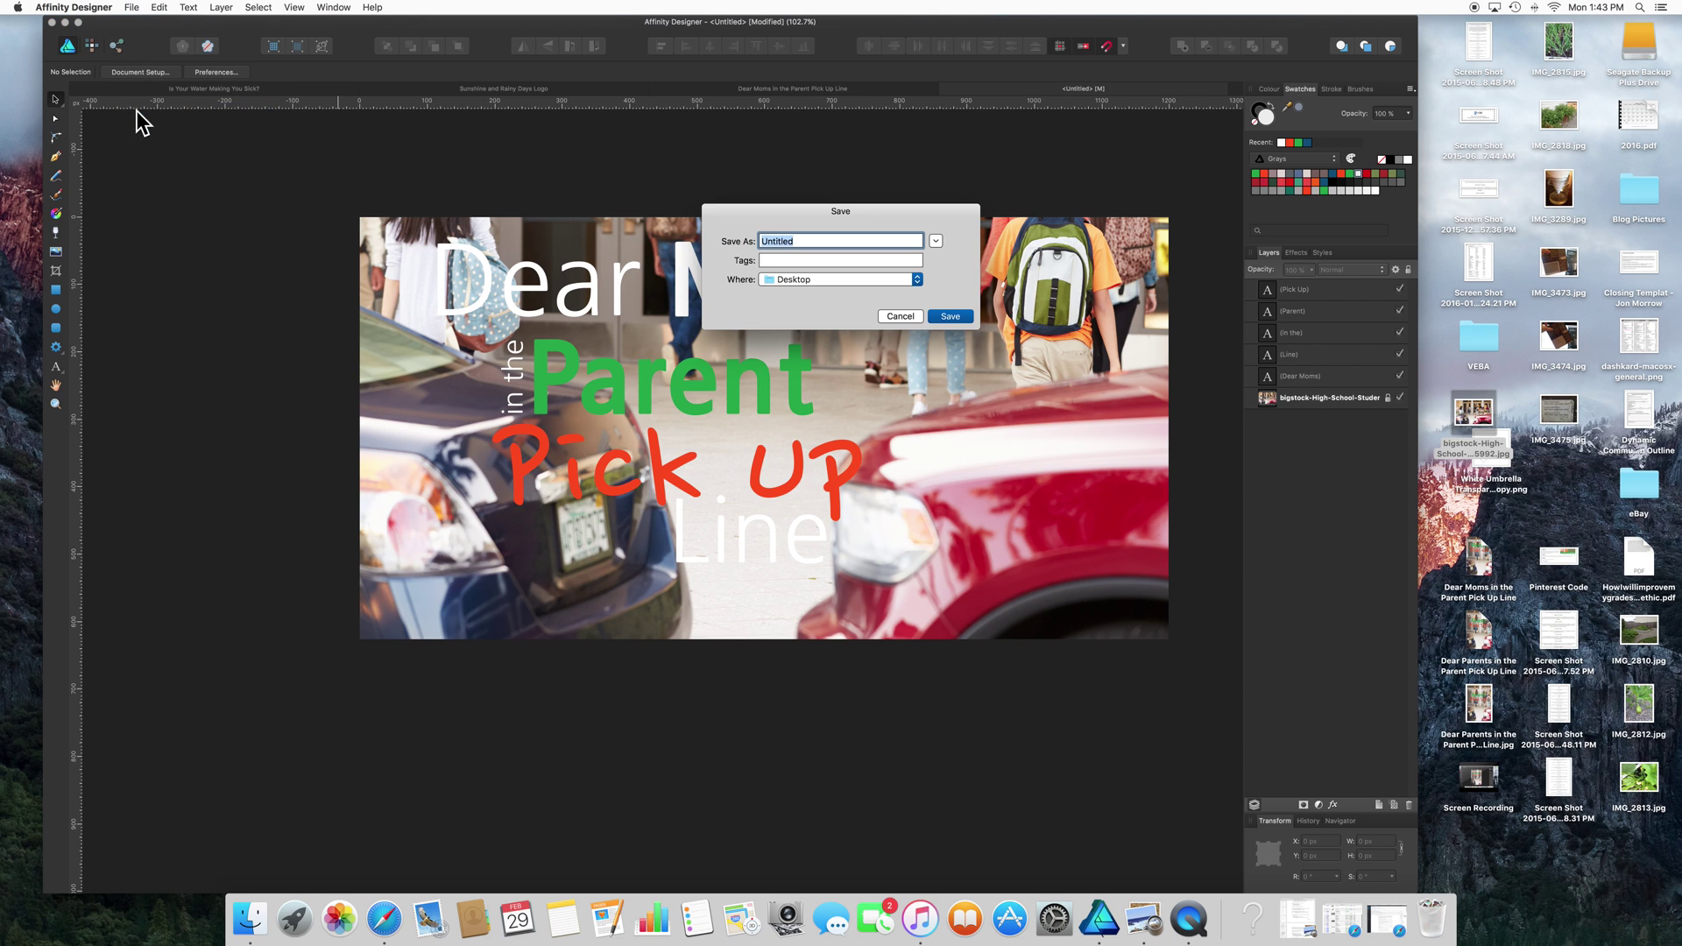
pyautogui.write('Dear Moms in the Parent Pick Up Line')
pyautogui.click(962, 317)
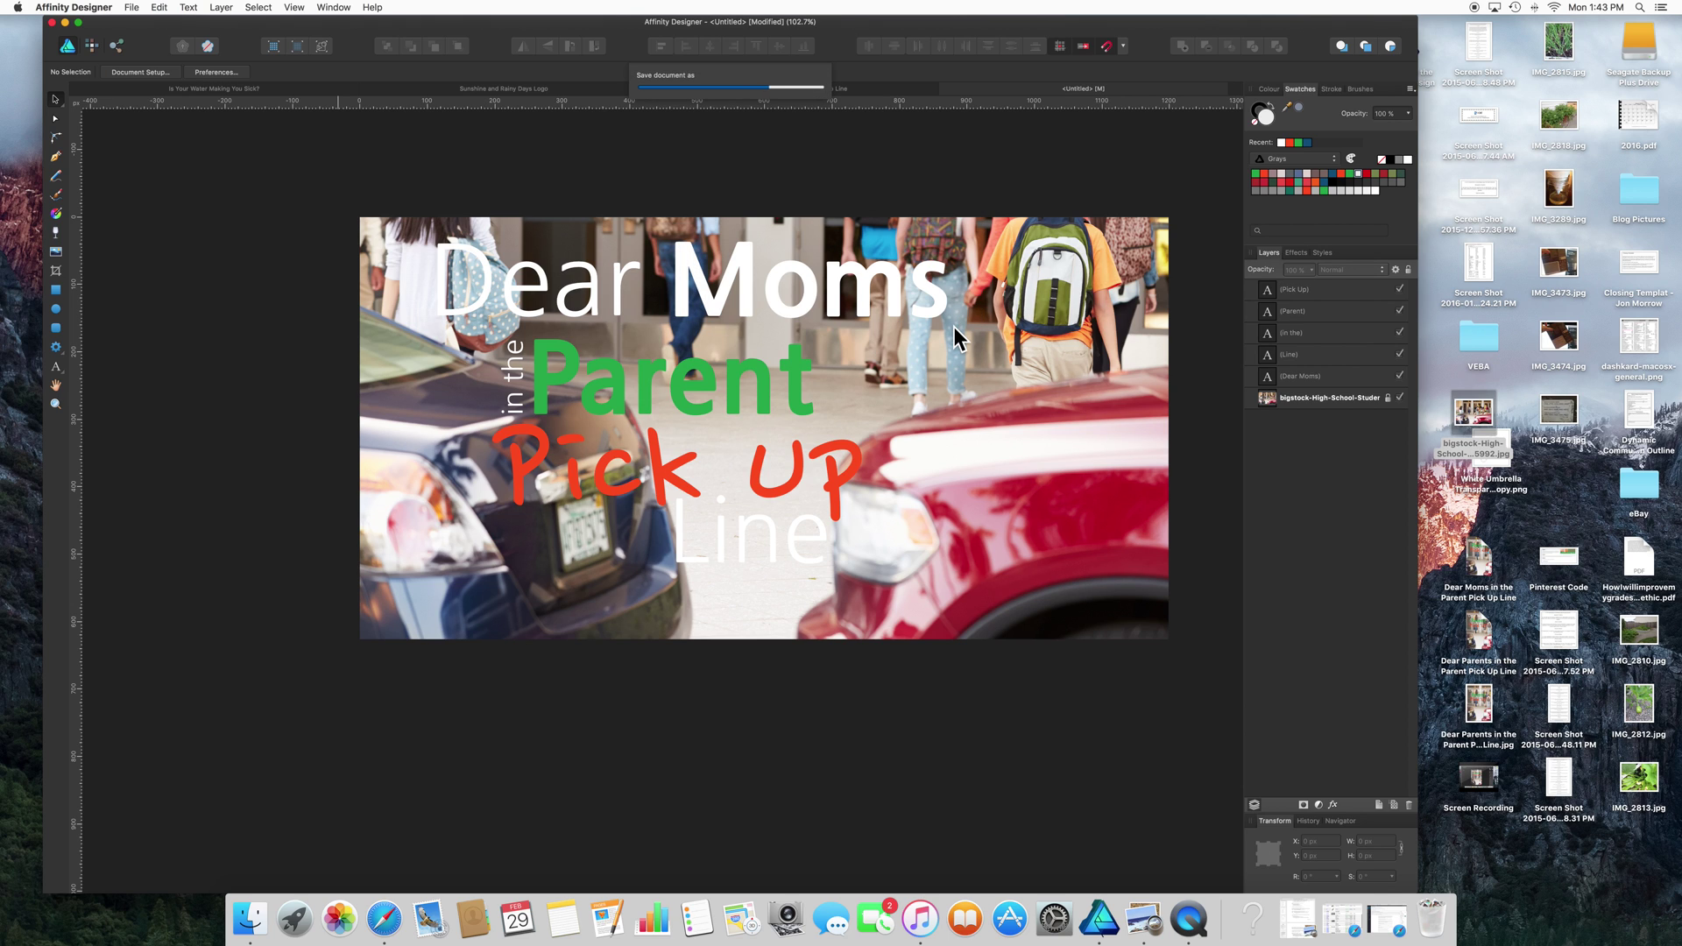
# Export the graphic as a high-quality JPEG at 1200 by 627 px to the Desktop, named "Dear Moms in the Parent Pick Up Line"
pyautogui.click(131, 8)
pyautogui.click(155, 216)
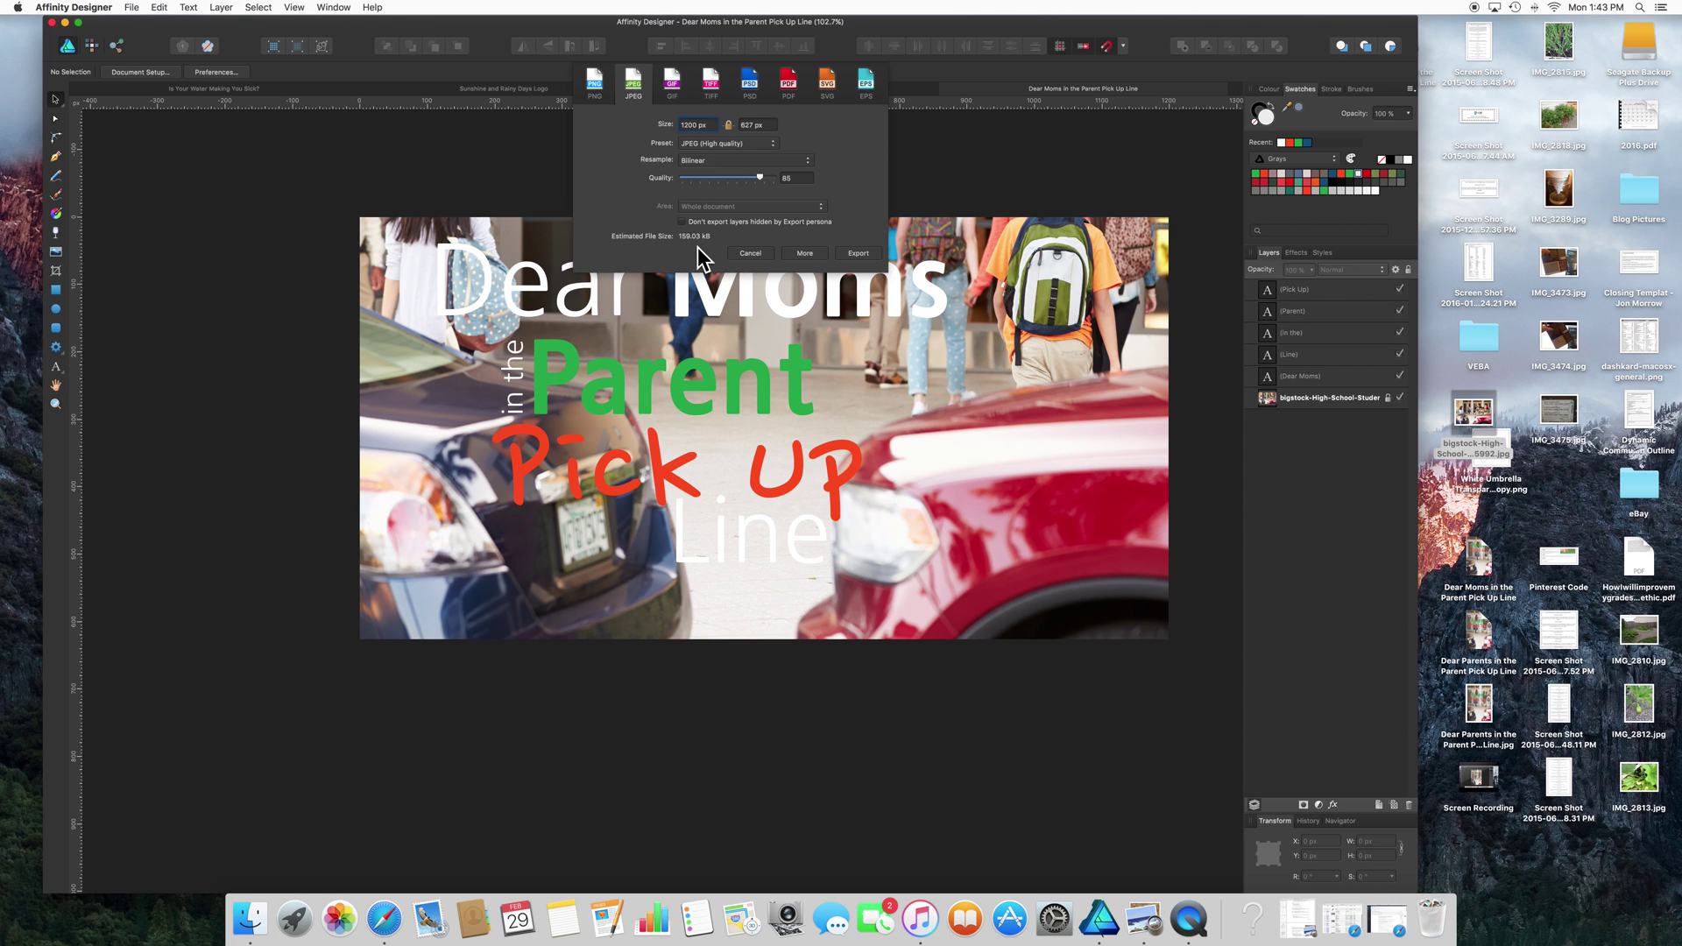
pyautogui.click(859, 254)
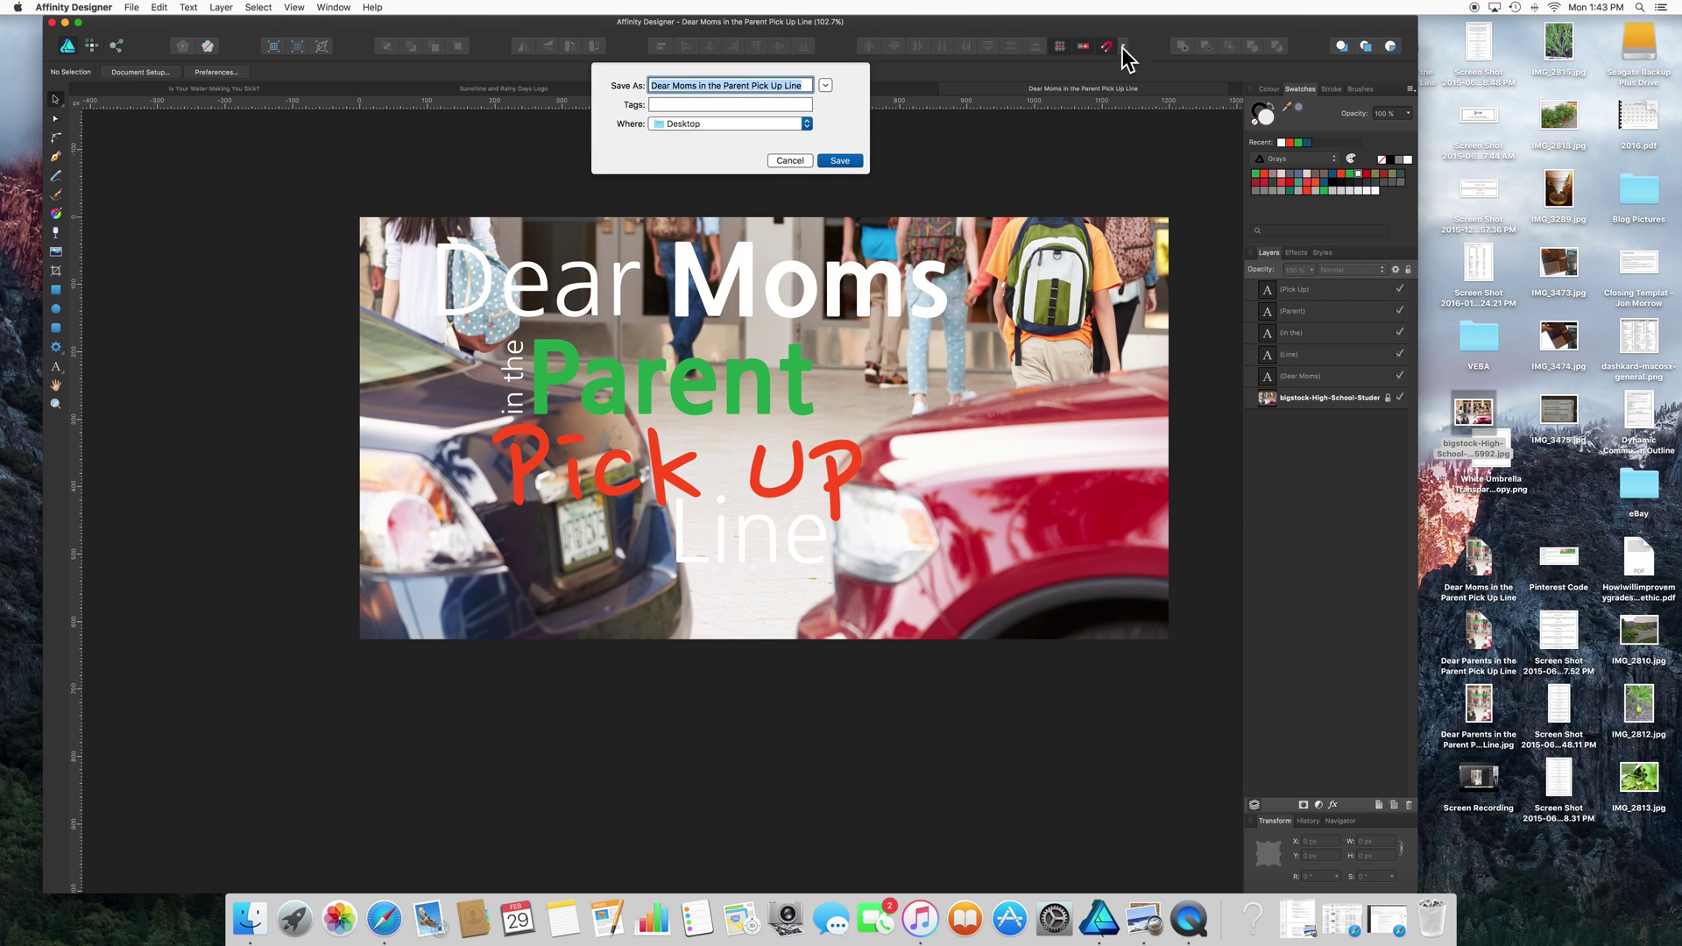
pyautogui.click(839, 160)
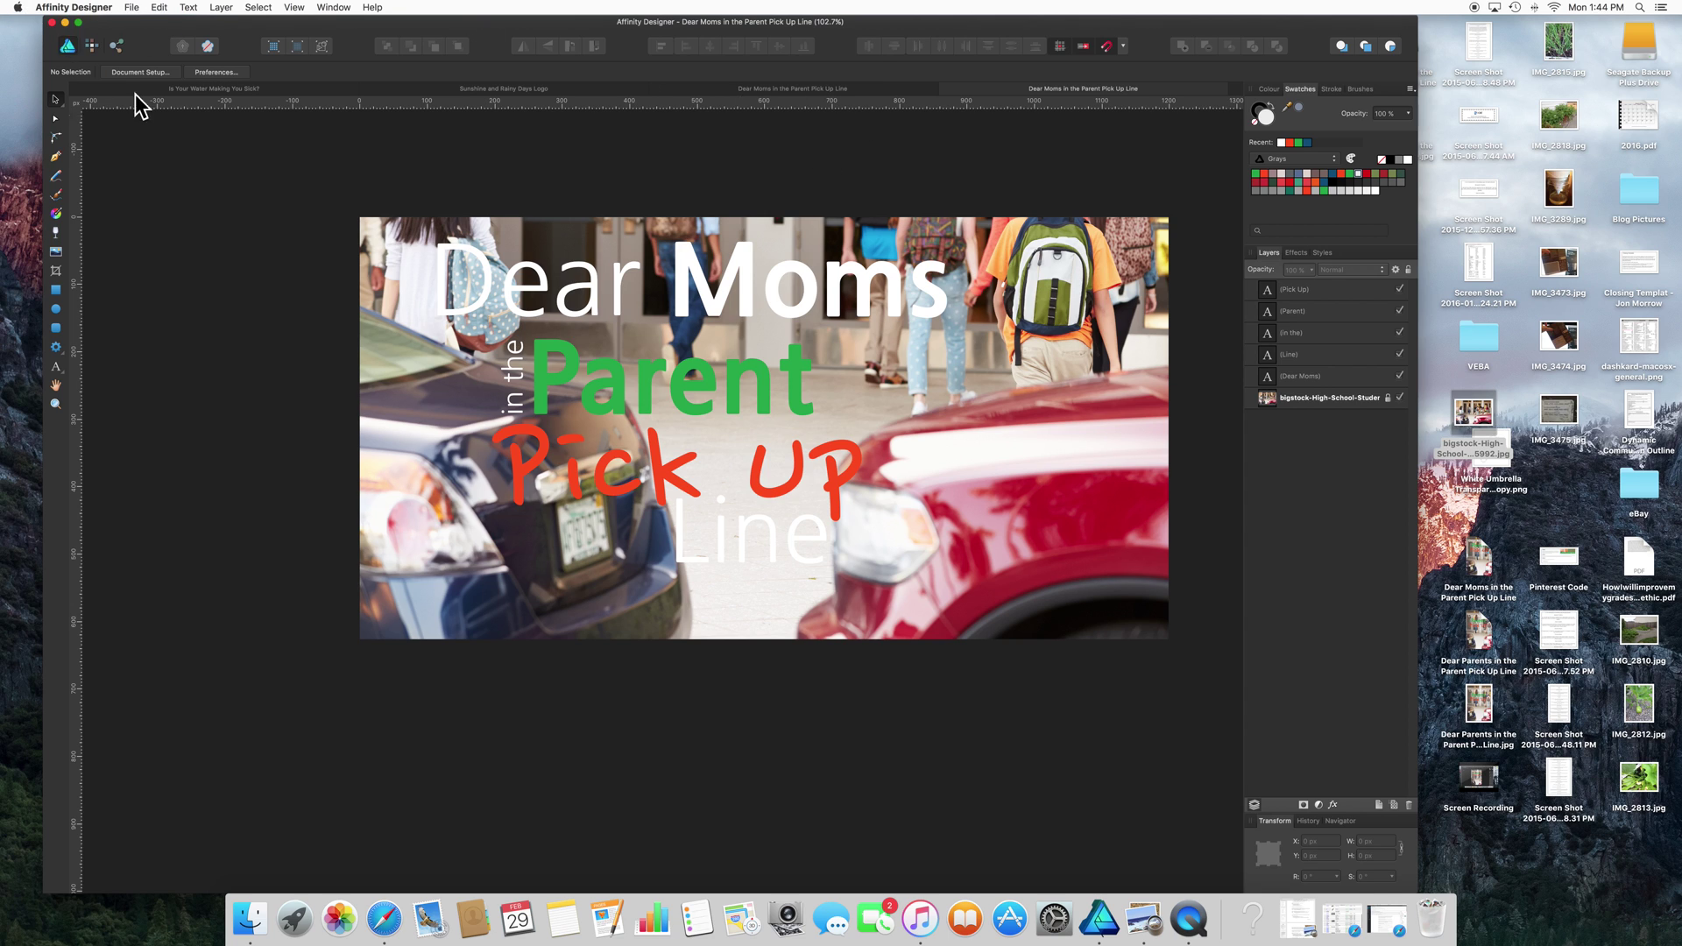
pyautogui.click(1174, 915)
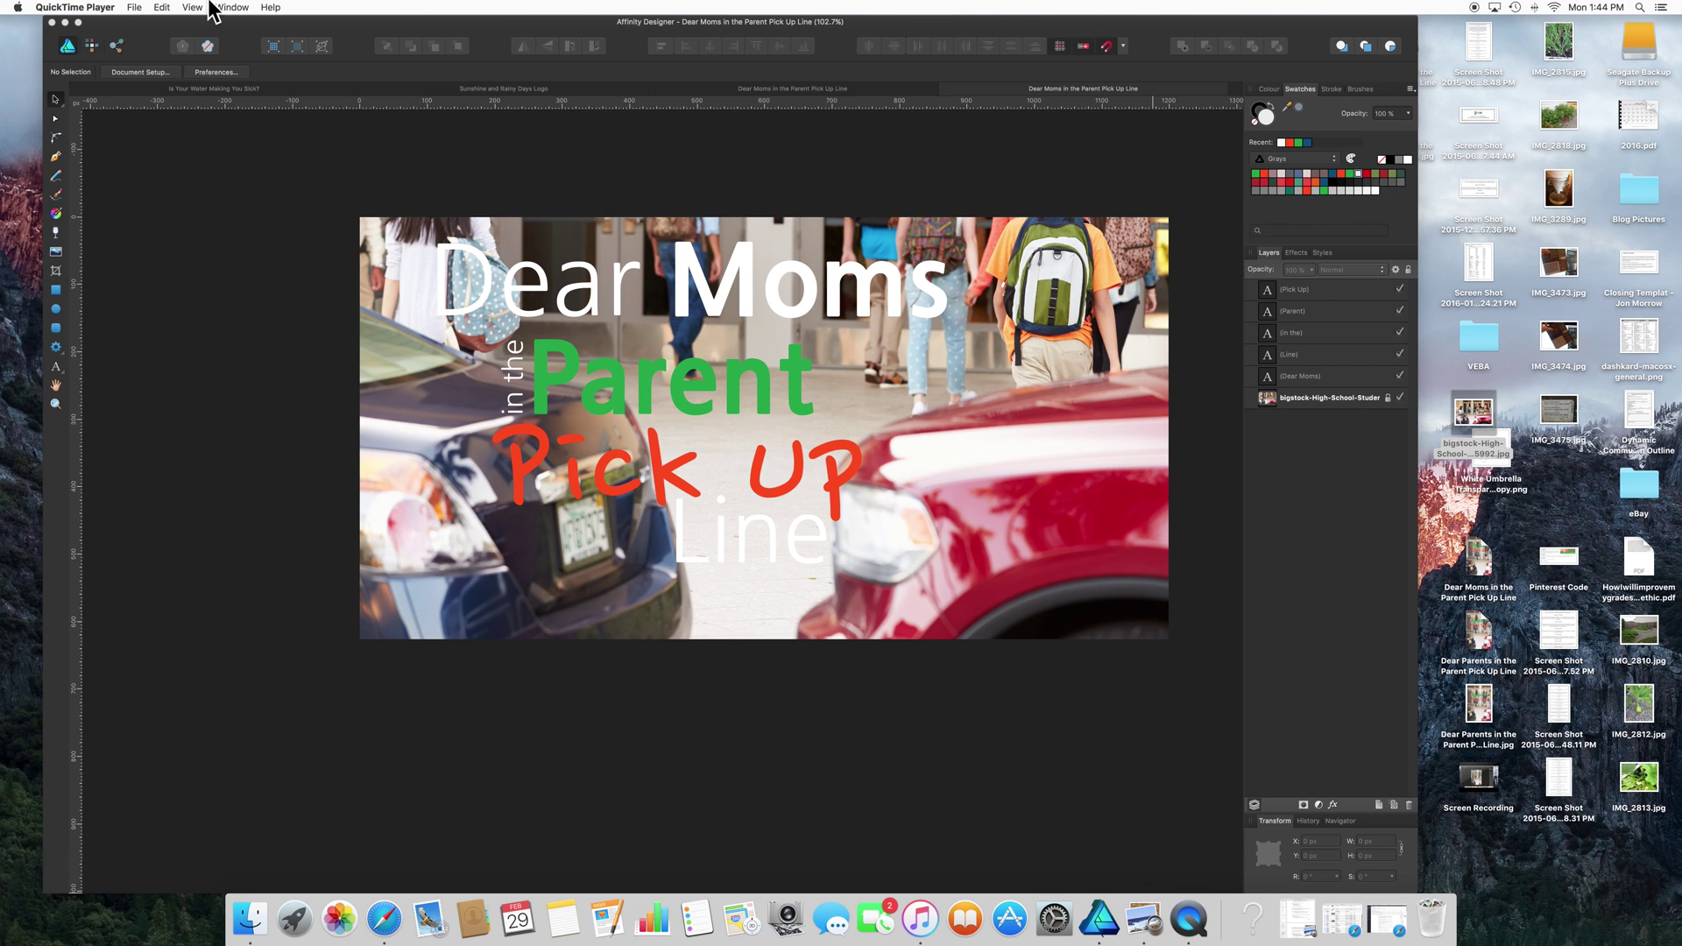
pyautogui.click(75, 7)
pyautogui.click(75, 108)
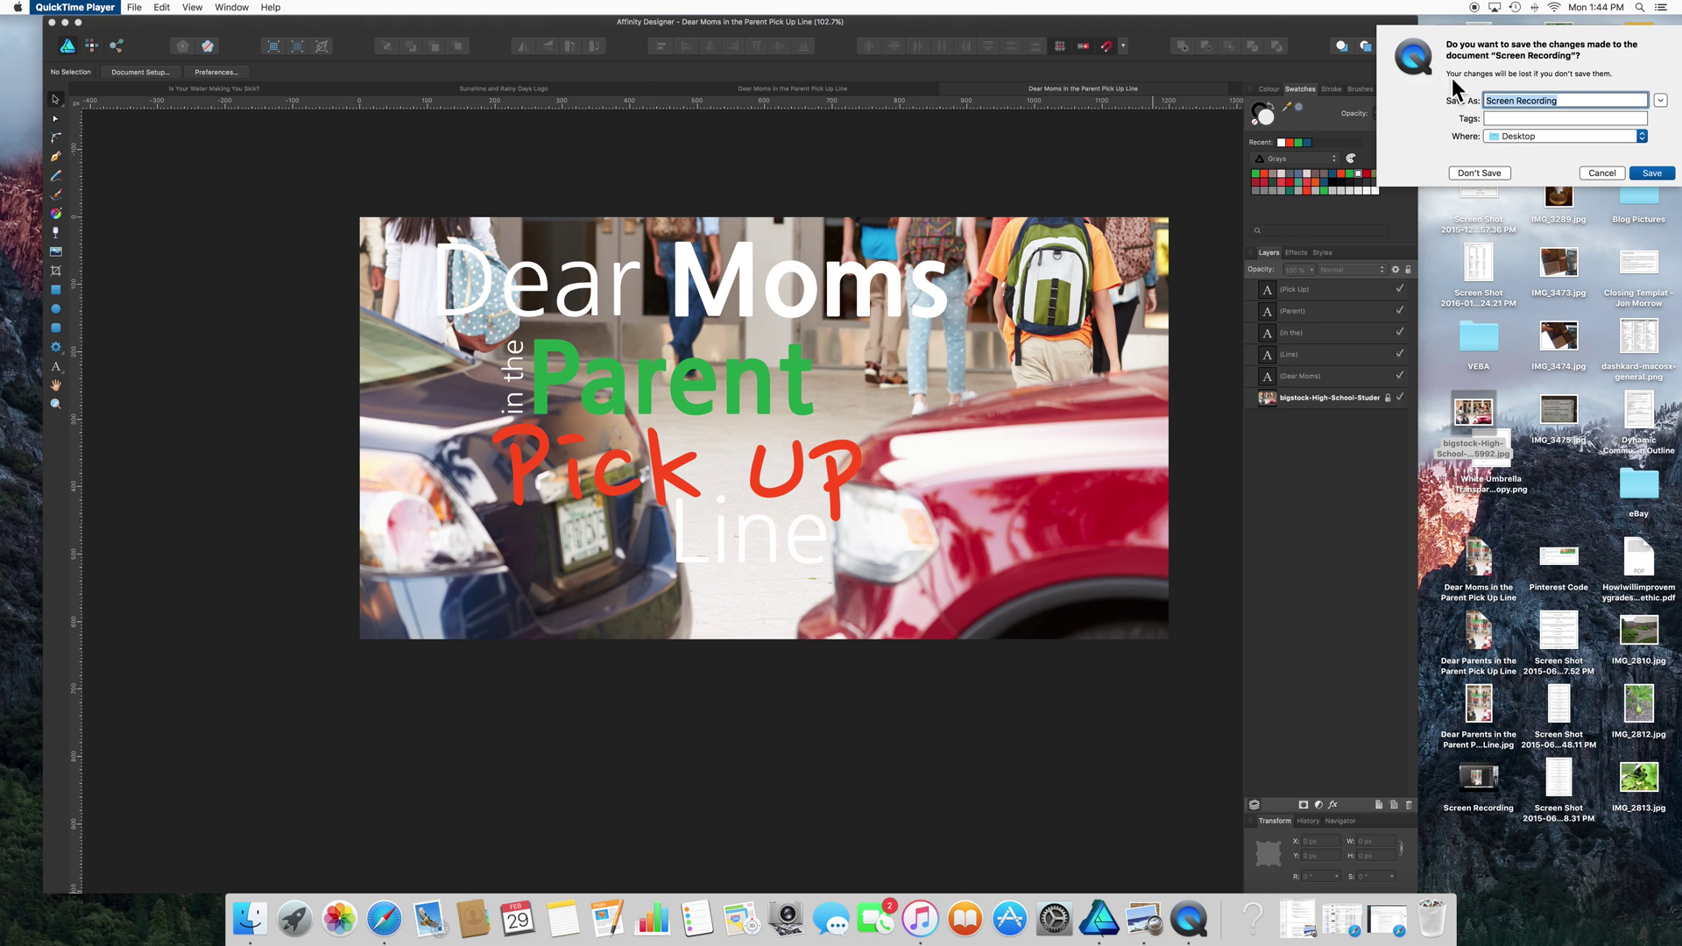
pyautogui.click(1651, 172)
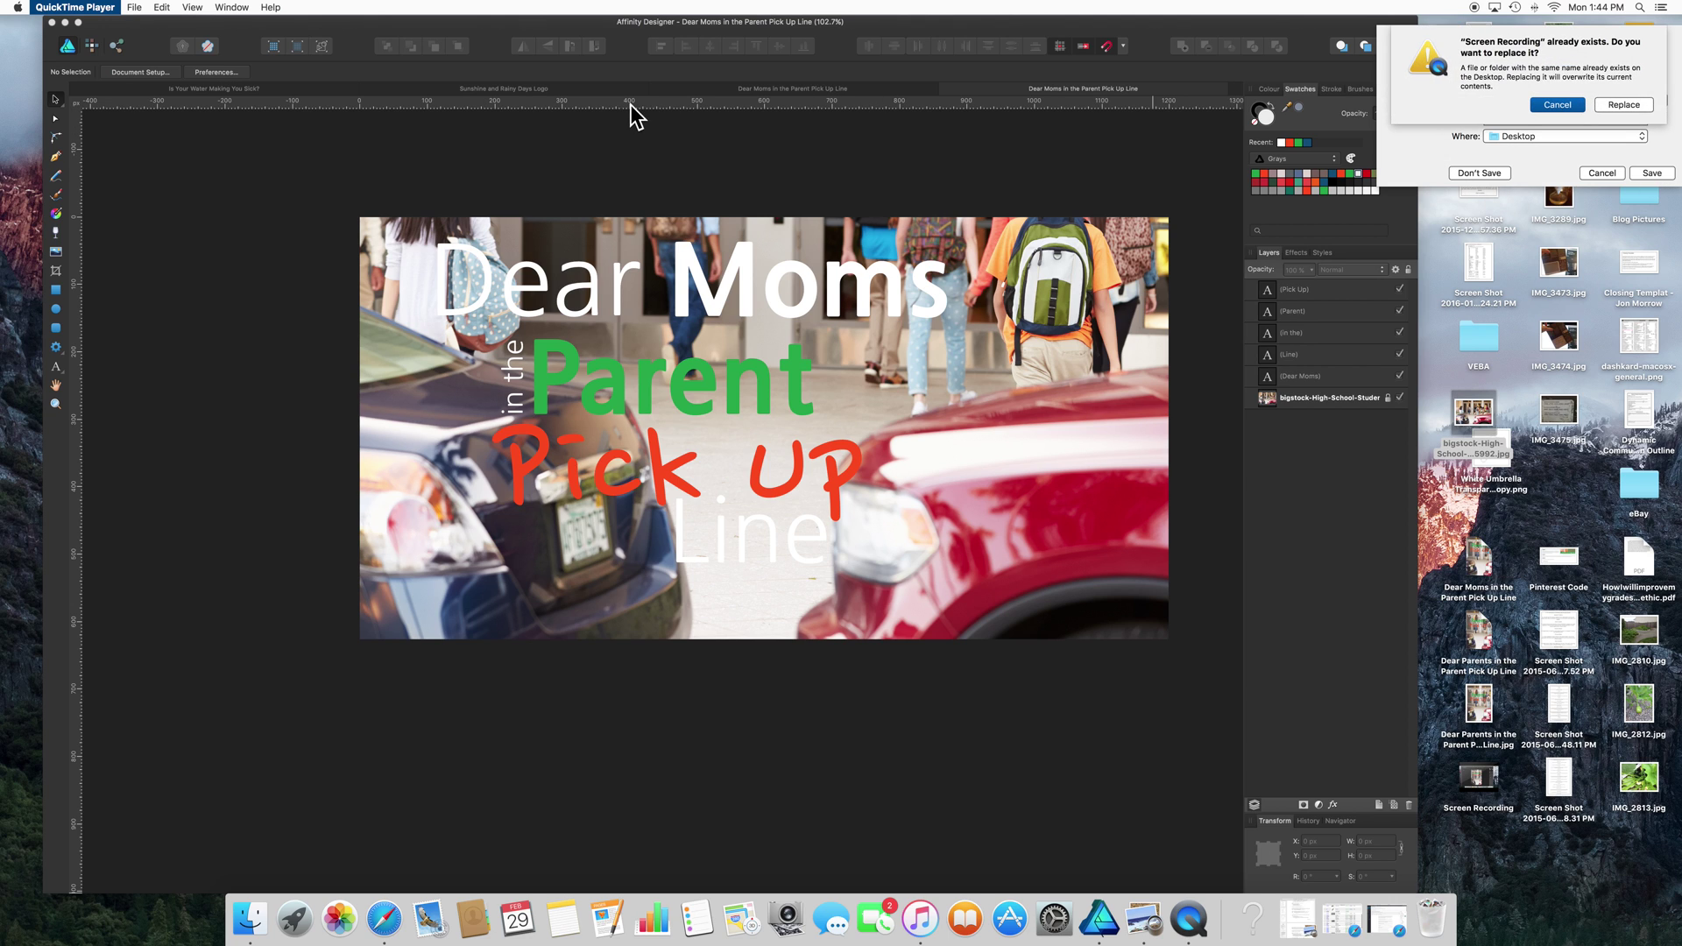
pyautogui.click(1555, 103)
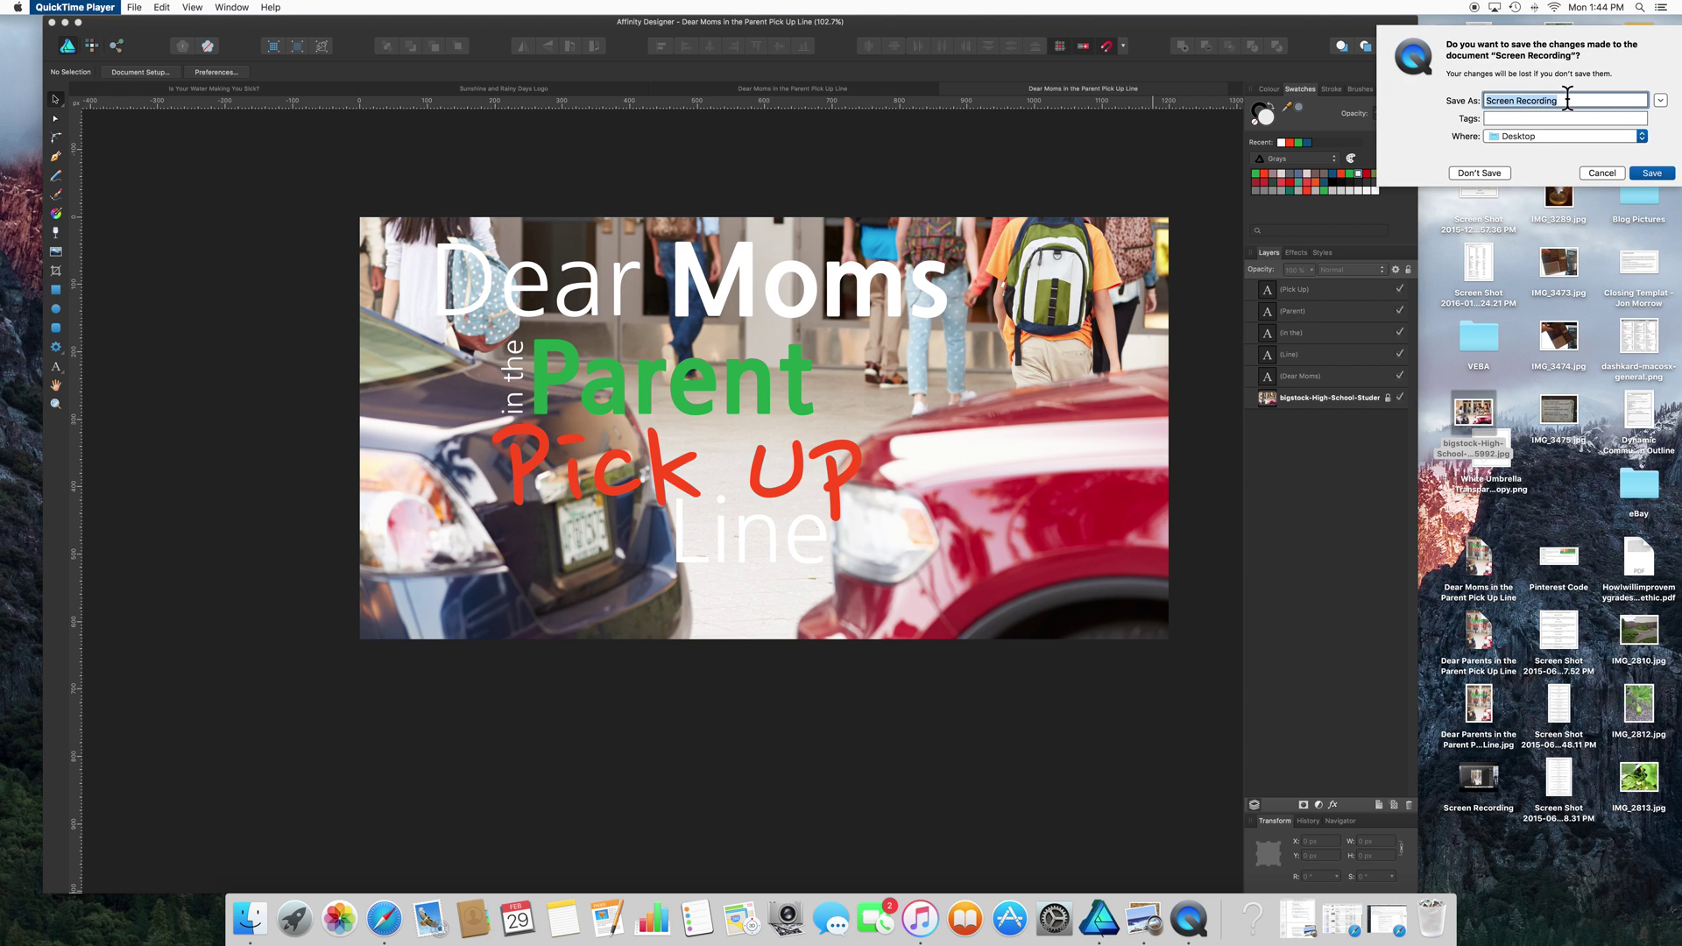
pyautogui.click(1567, 99)
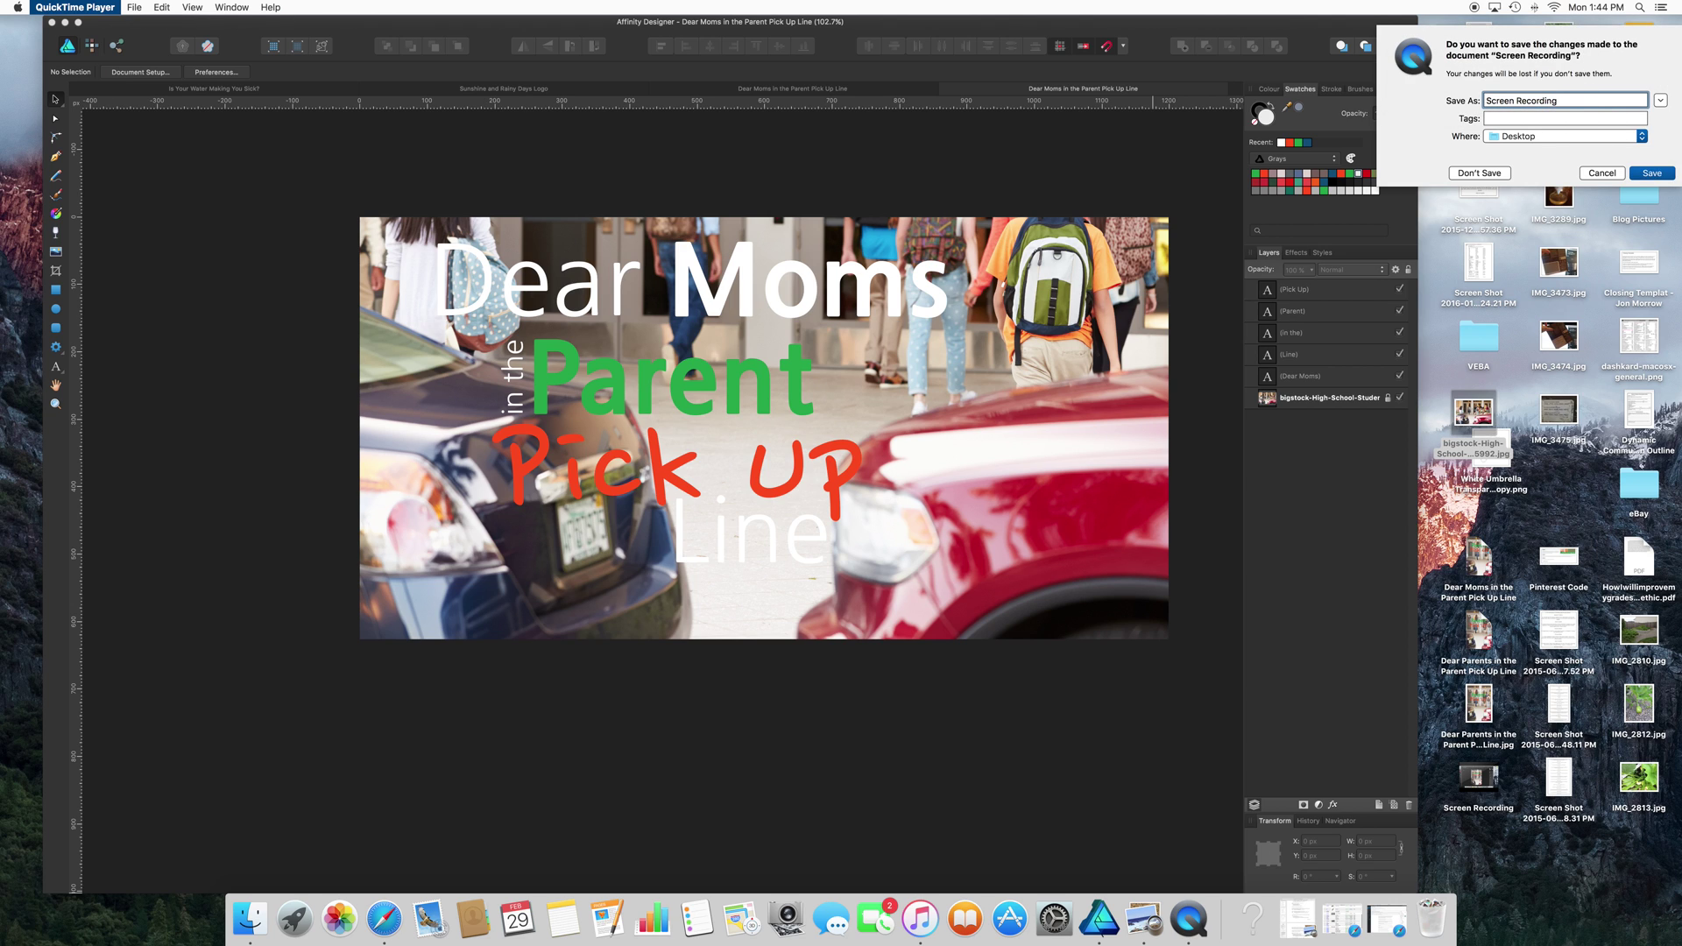